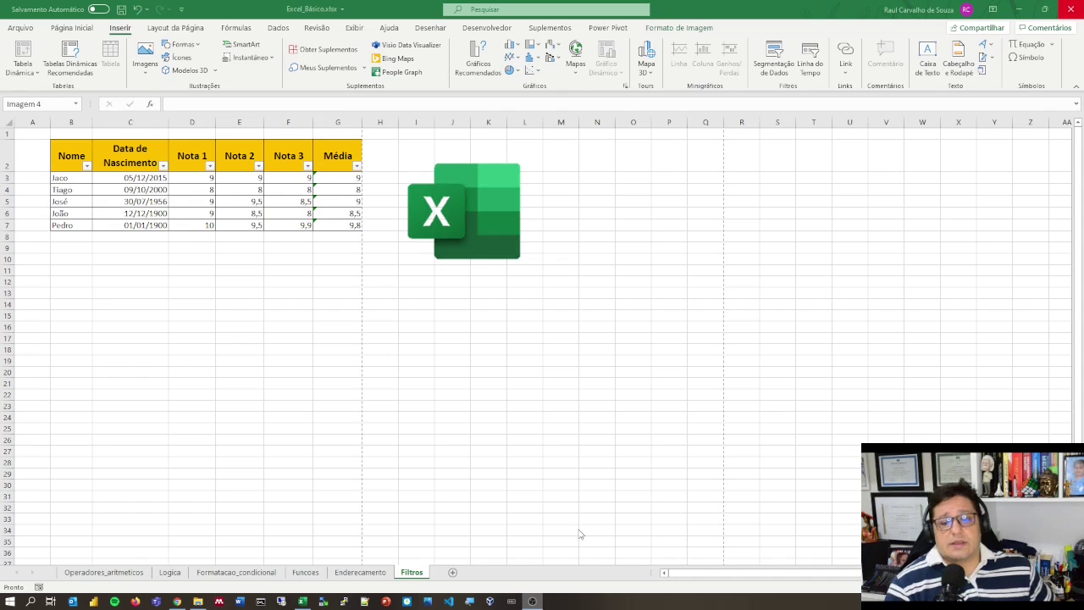
Add a new worksheet after Filtros and name it Importacao_de_dados
{"action": "left_click", "coordinate": [452, 574]}
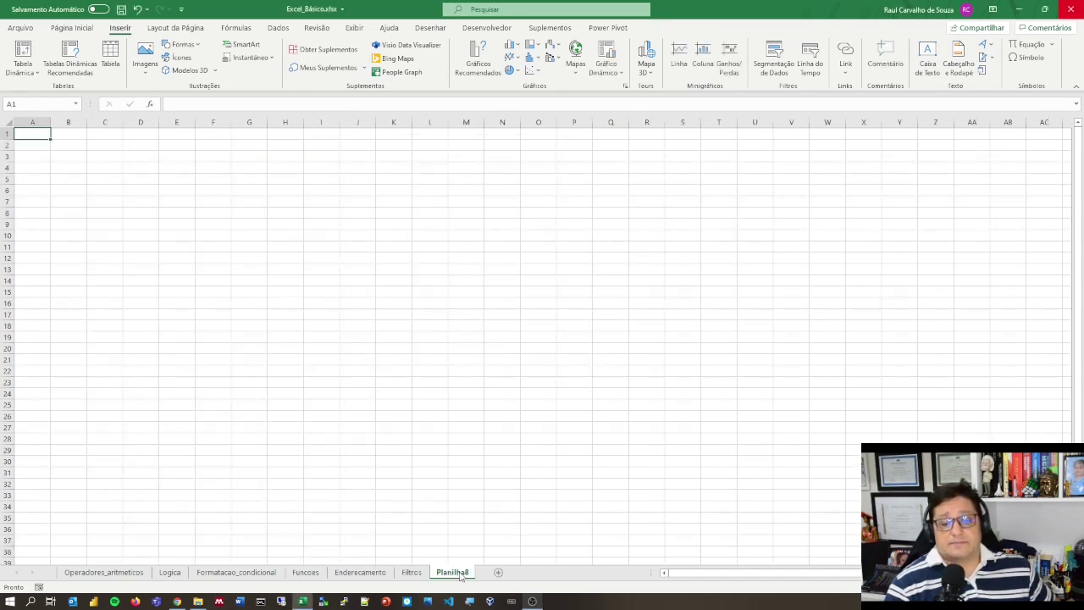
{"action": "double_click", "coordinate": [454, 572]}
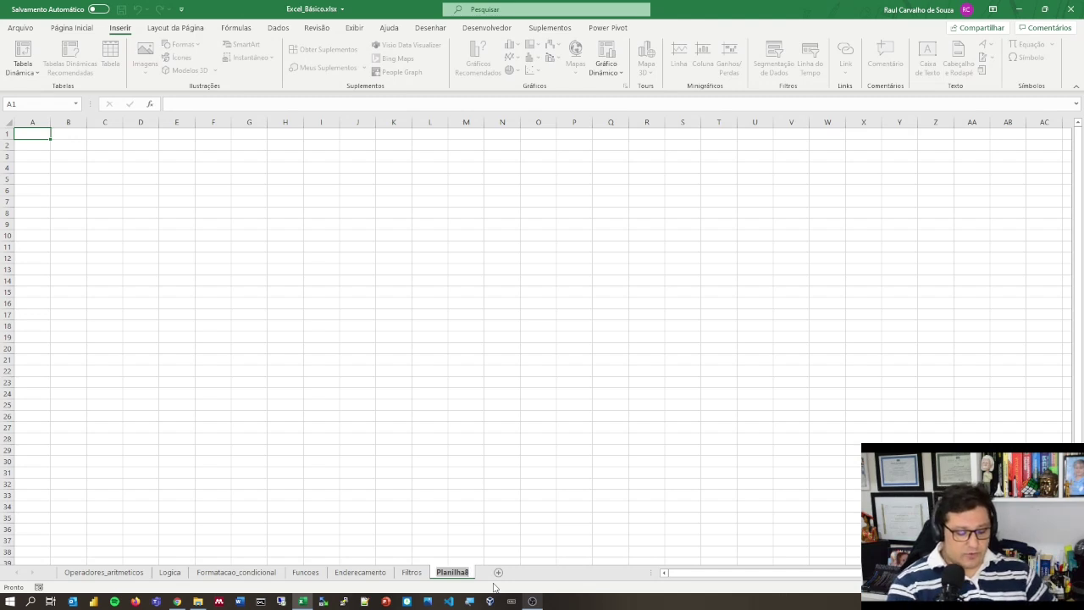
{"action": "type", "text": "Importa"}
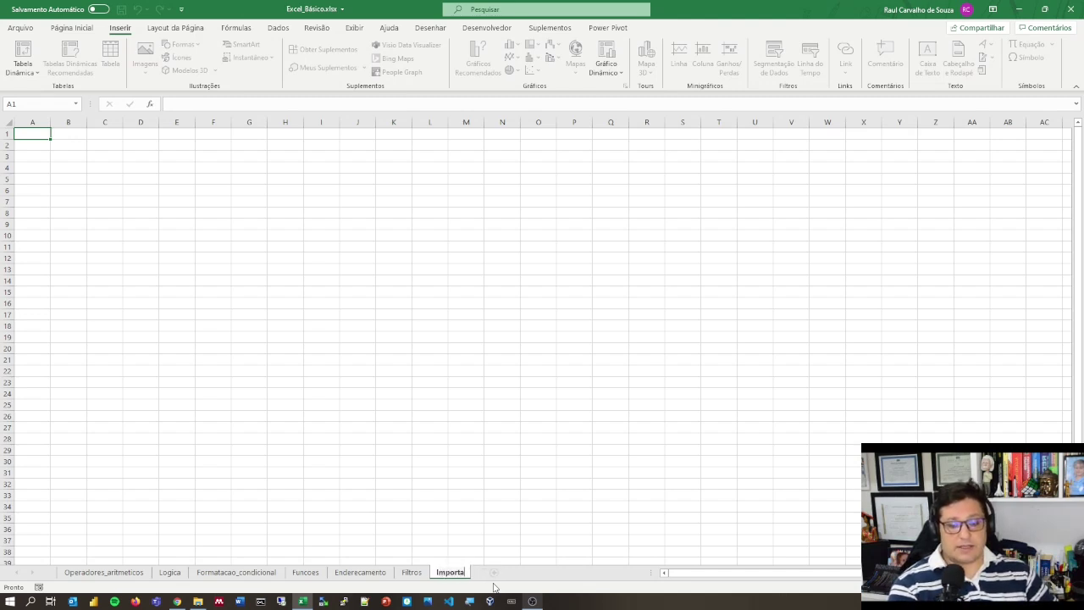
{"action": "type", "text": "cao"}
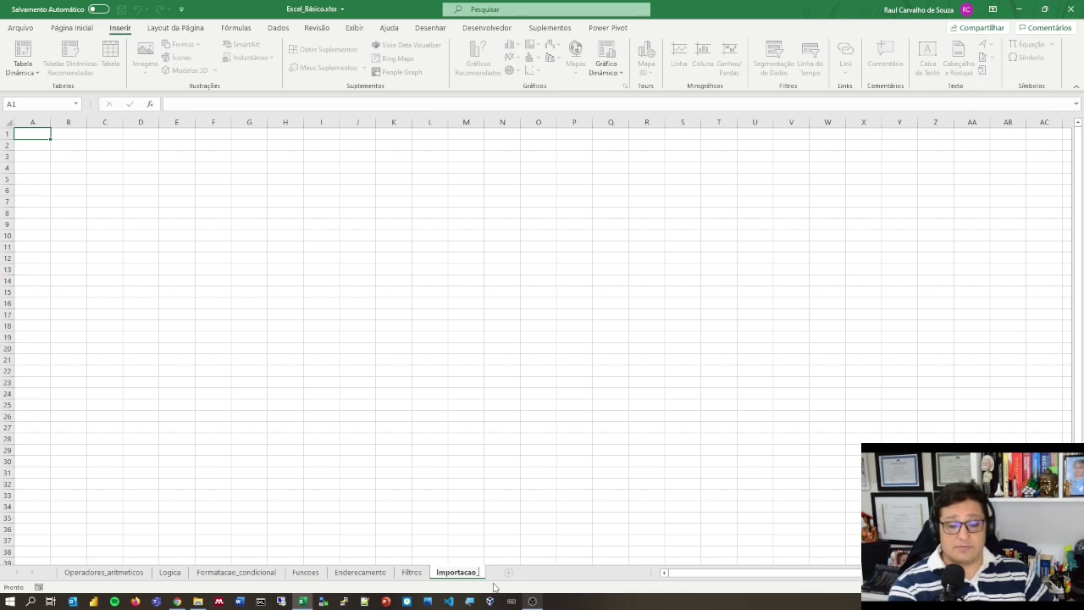
{"action": "type", "text": "_de"}
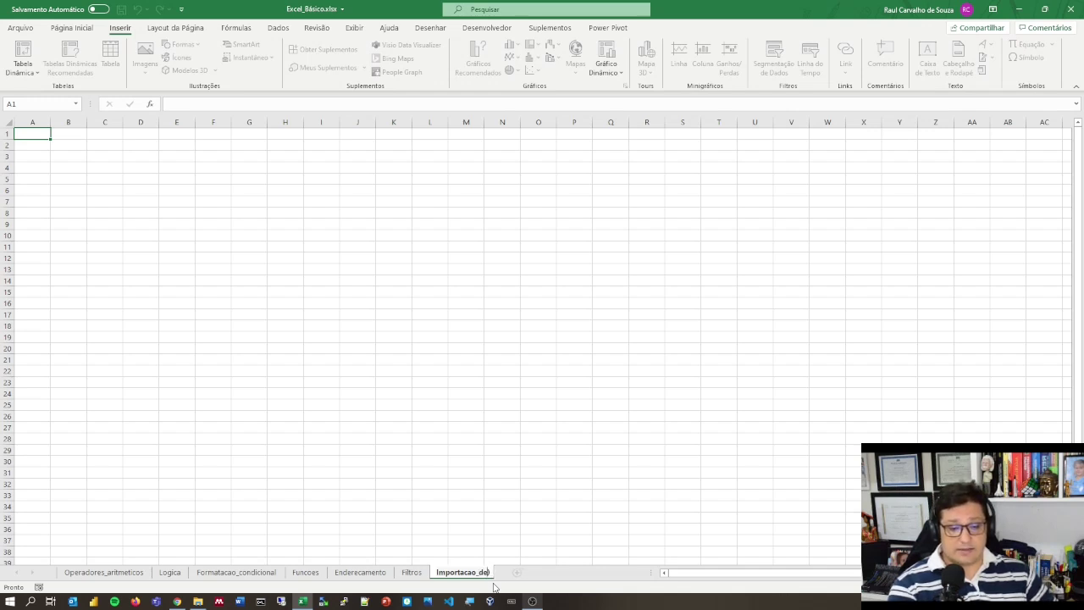
{"action": "type", "text": "_"}
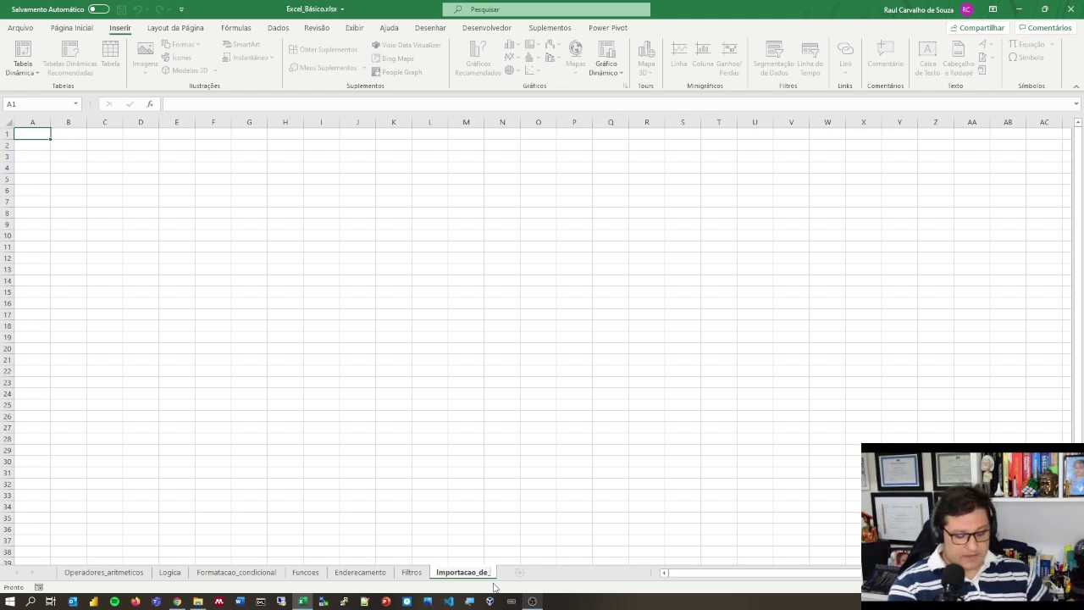
{"action": "type", "text": "dados"}
{"action": "key", "text": "Return"}
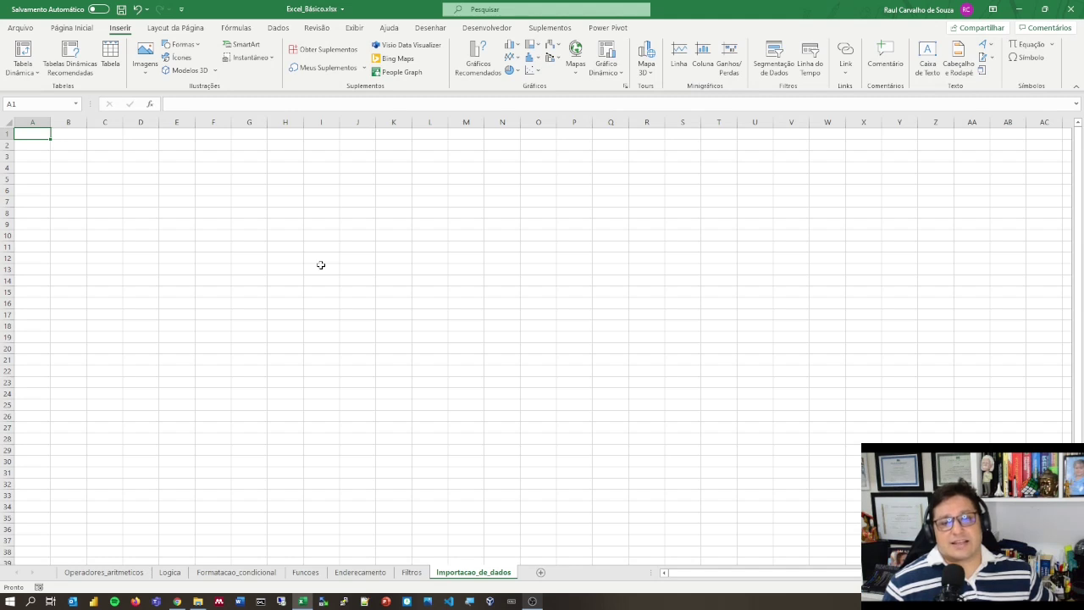
Select cell E3 and look over the file types offered as sources for getting external data
{"action": "left_click", "coordinate": [201, 193]}
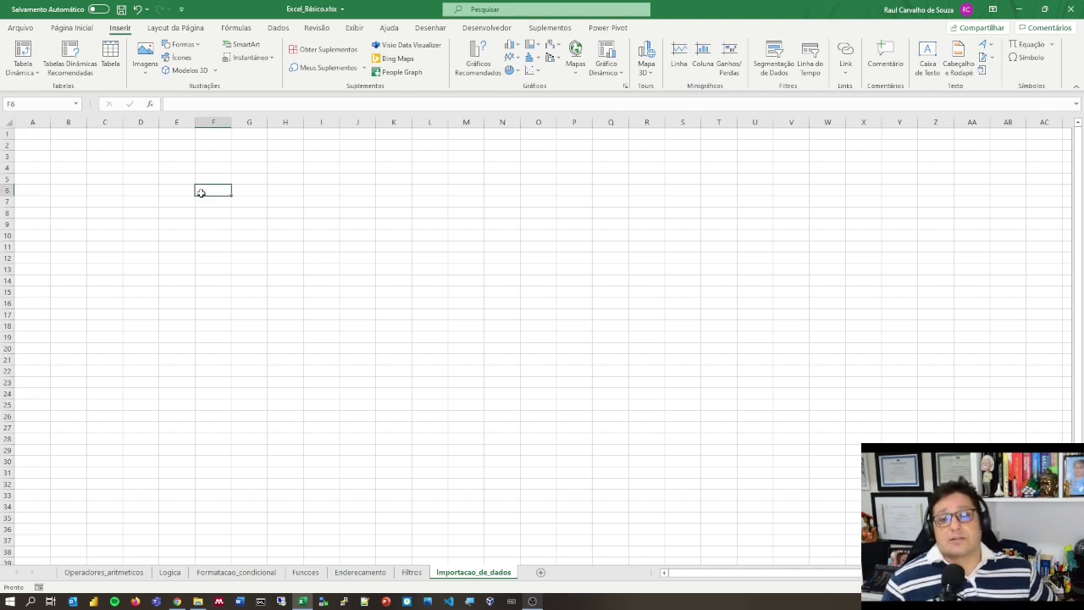
{"action": "left_click", "coordinate": [178, 158]}
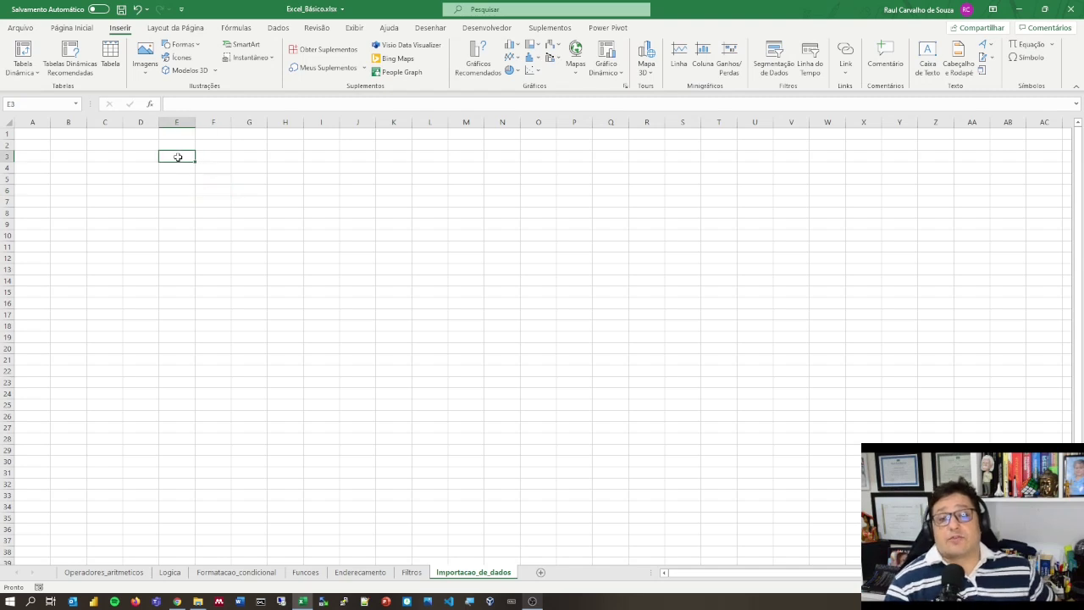
{"action": "left_click", "coordinate": [278, 28]}
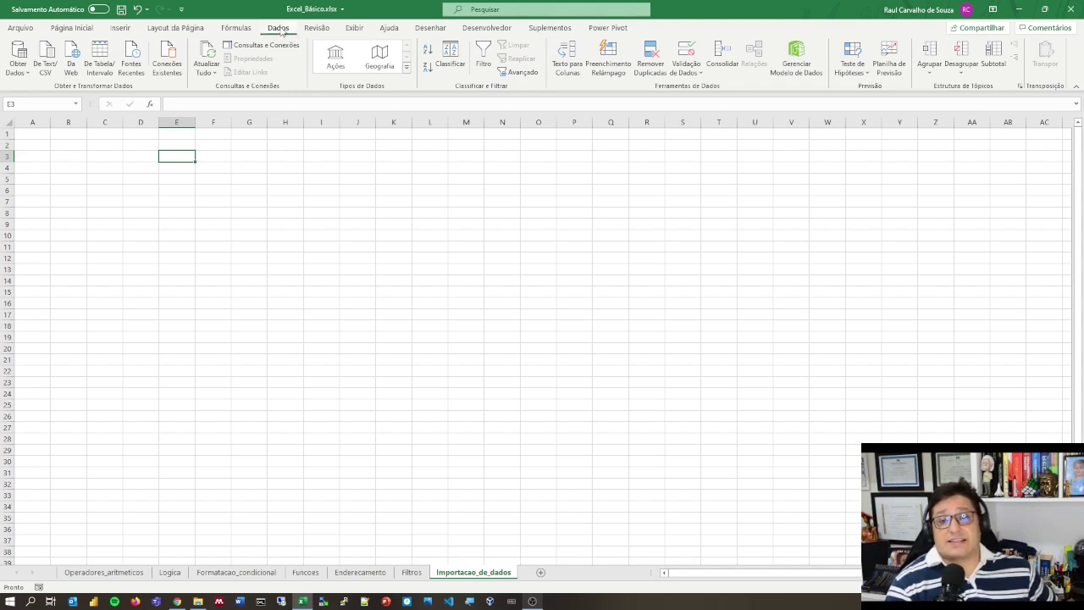
{"action": "left_click", "coordinate": [25, 76]}
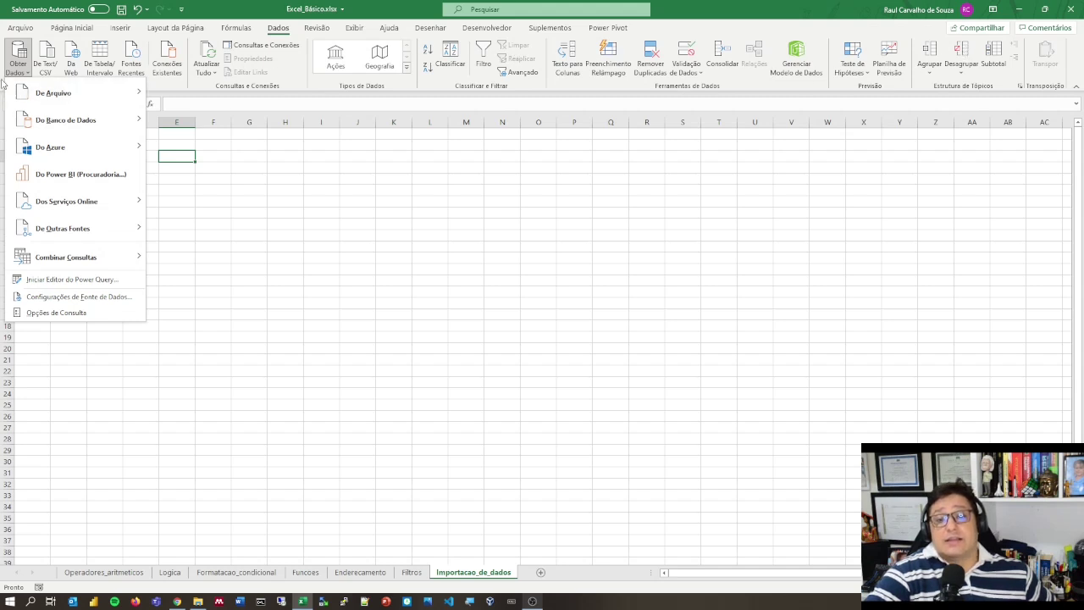
{"action": "mouse_move", "coordinate": [34, 87]}
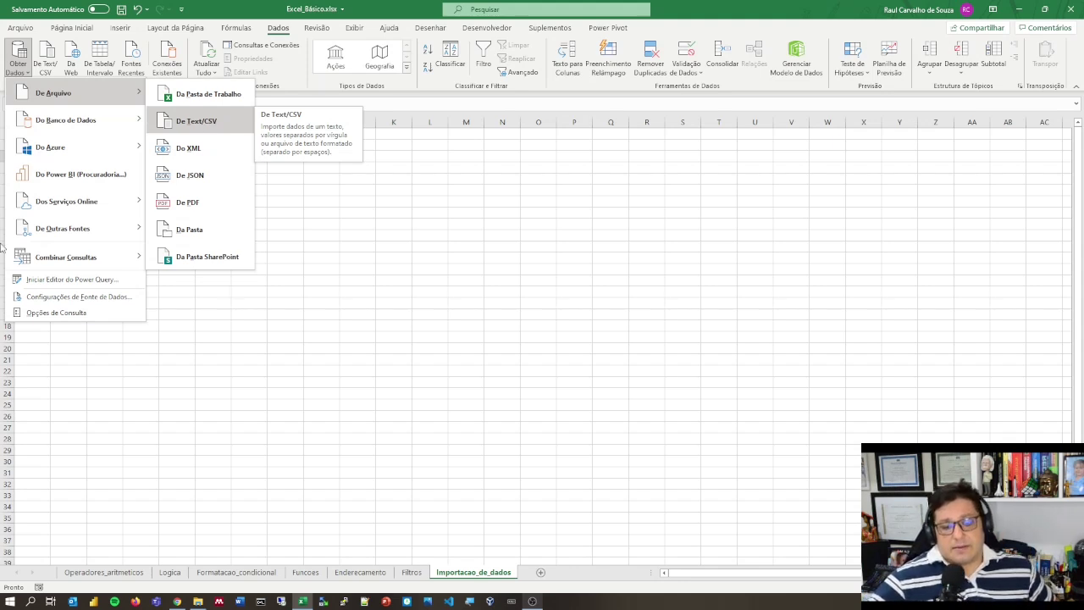
Switch to File Explorer and open 2020_OrcamentoDespesa.zip.csv from Curso_intermediario_Excel in a maximized Notepad++ window
{"action": "left_click", "coordinate": [198, 601]}
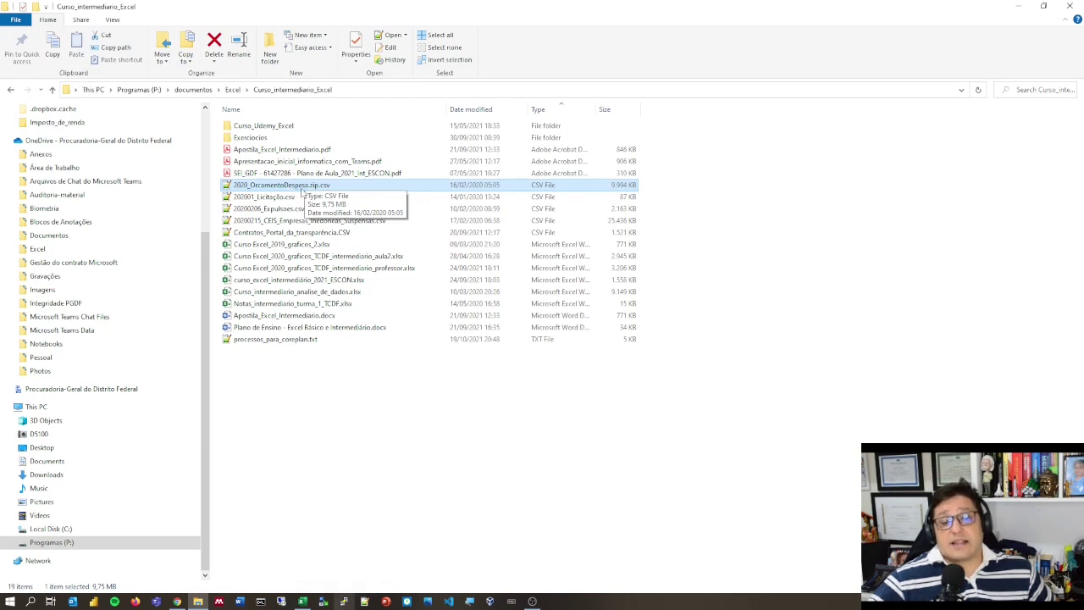
{"action": "double_click", "coordinate": [309, 191]}
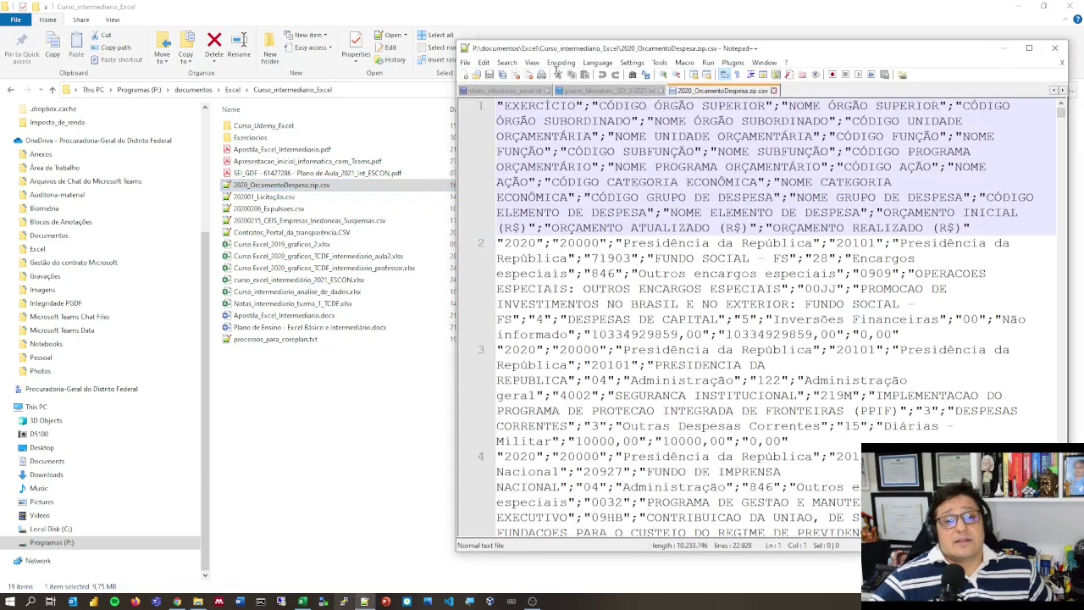
{"action": "double_click", "coordinate": [796, 49]}
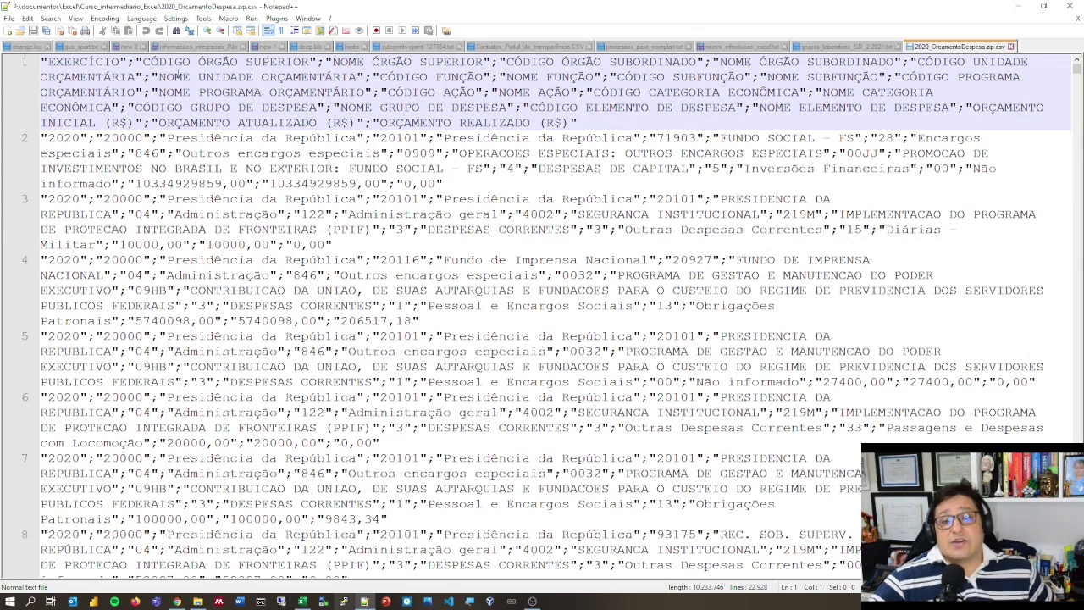
Highlight the entire header line of the CSV file to examine its column names and separators
{"action": "left_click", "coordinate": [145, 153]}
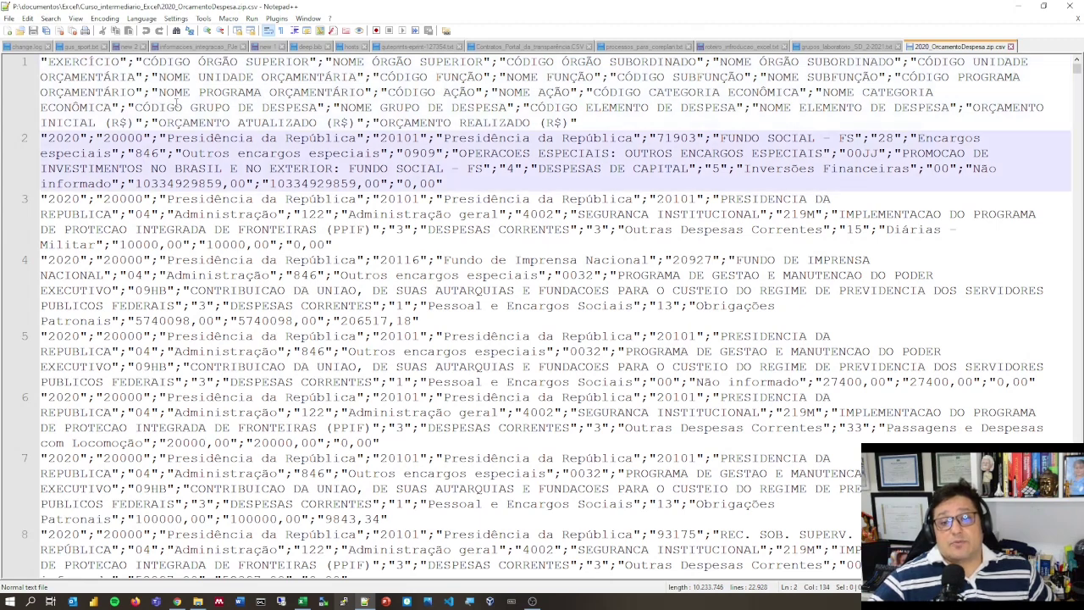
{"action": "left_click", "coordinate": [181, 107]}
{"action": "left_click_drag", "start_coordinate": [590, 123], "coordinate": [46, 63]}
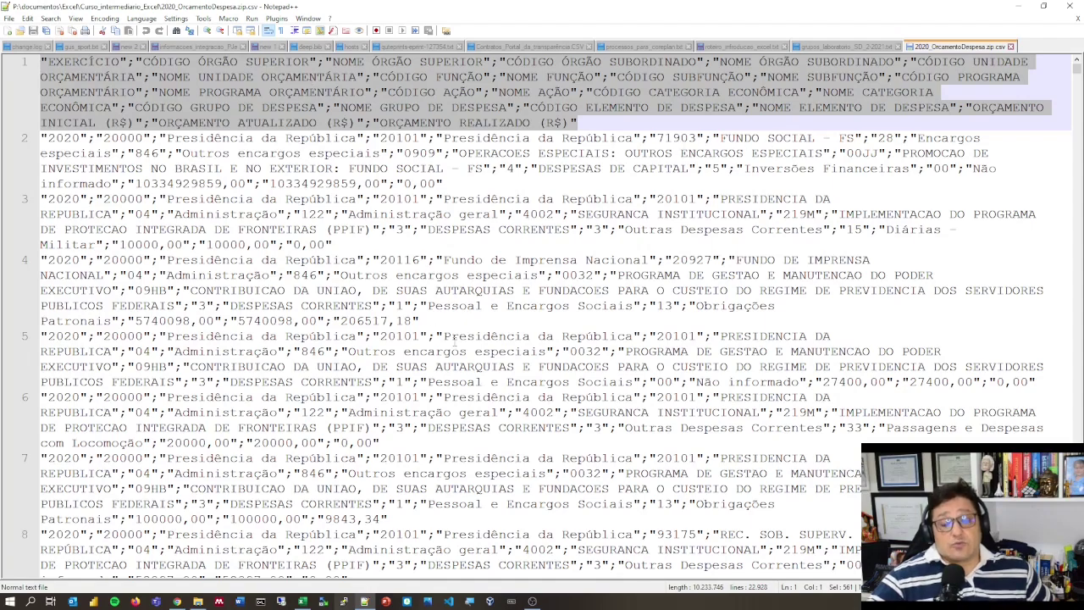
Examine the CSV records through to the file's last line, then close Notepad++
{"action": "scroll", "coordinate": [472, 293], "scroll_direction": "down", "scroll_amount": 20}
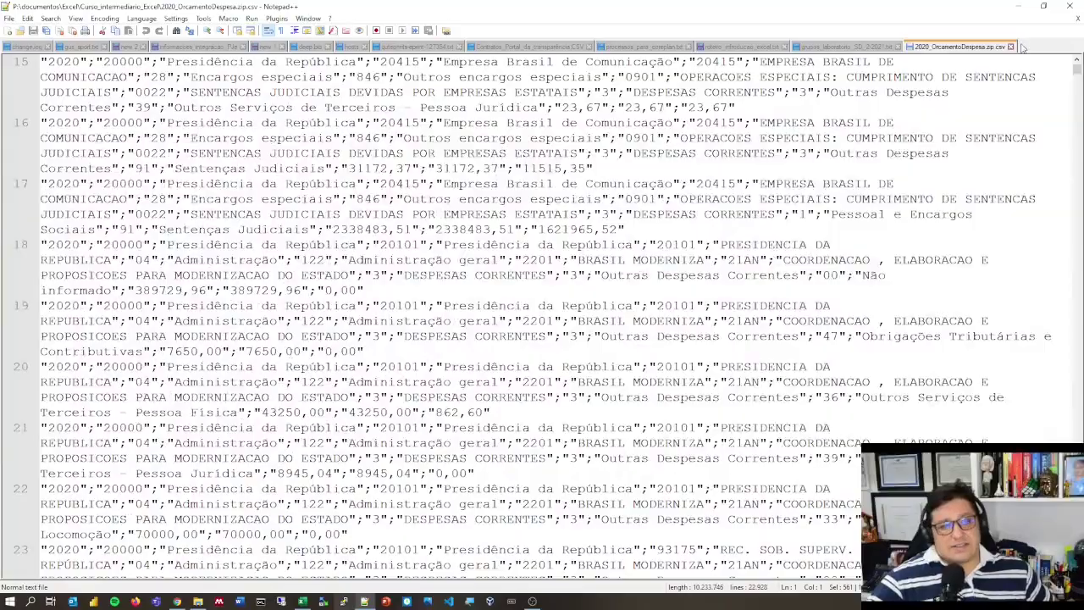
{"action": "mouse_move", "coordinate": [1075, 72]}
{"action": "left_mouse_down"}
{"action": "mouse_move", "coordinate": [1076, 286]}
{"action": "mouse_move", "coordinate": [1076, 69]}
{"action": "left_mouse_up"}
{"action": "left_click", "coordinate": [364, 601]}
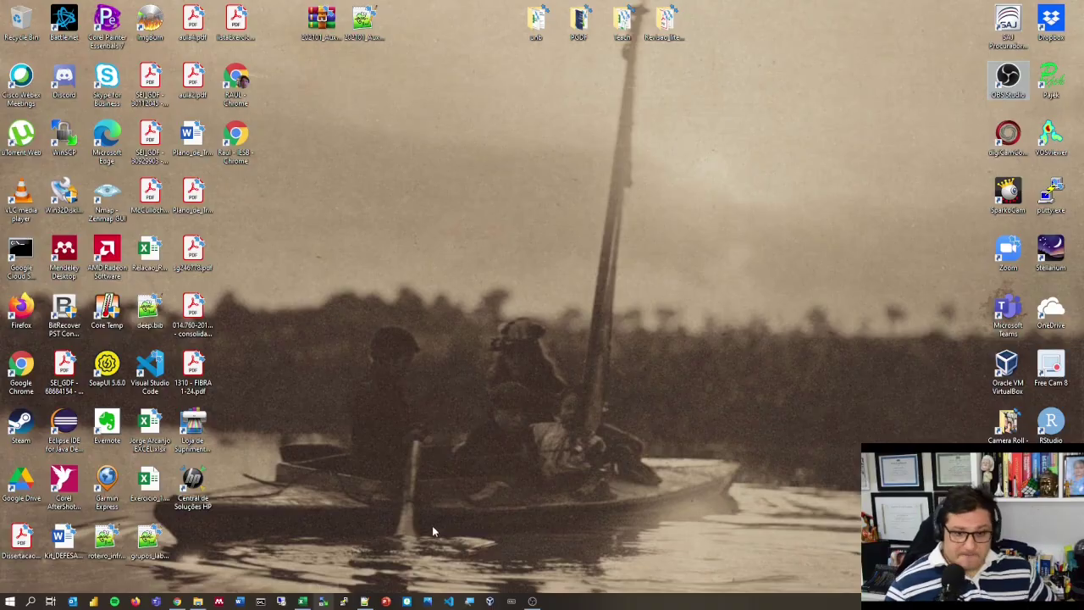
{"action": "left_click", "coordinate": [364, 601]}
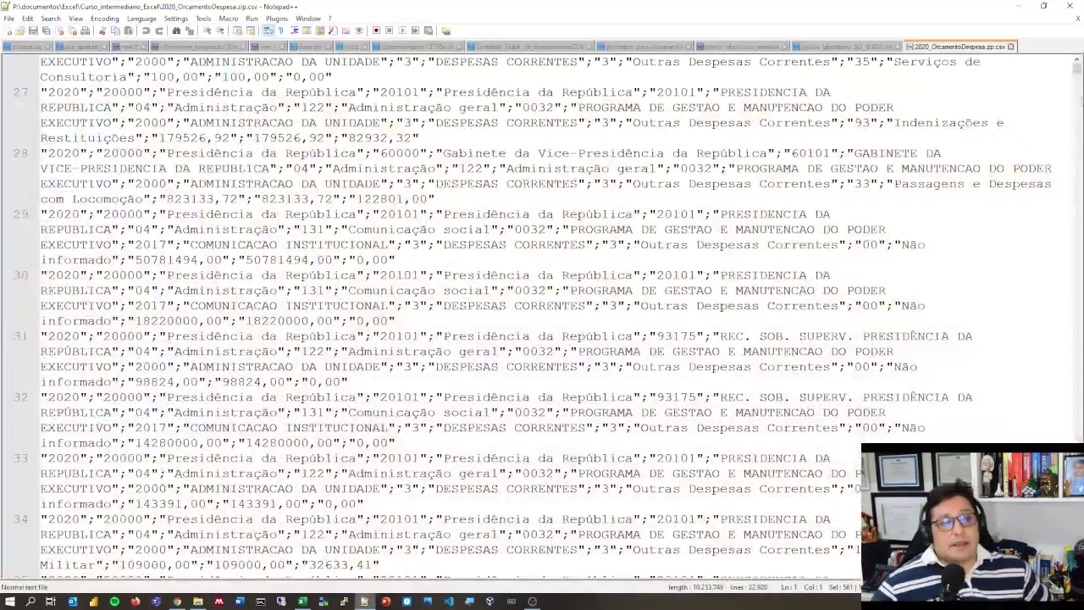
{"action": "left_click_drag", "start_coordinate": [1076, 68], "coordinate": [1076, 571]}
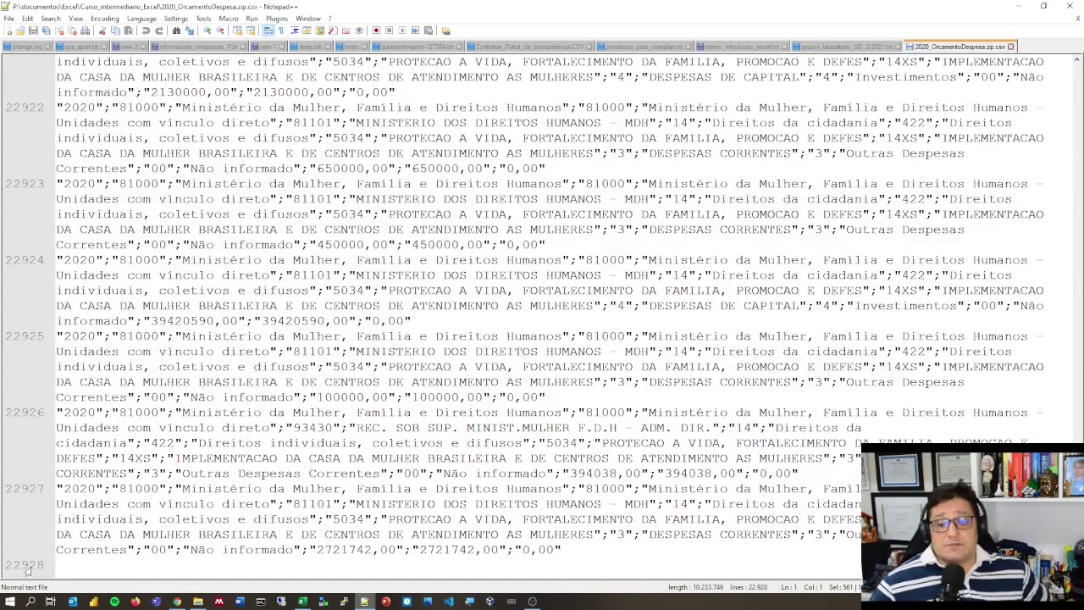
{"action": "scroll", "coordinate": [391, 212], "scroll_direction": "up", "scroll_amount": 20}
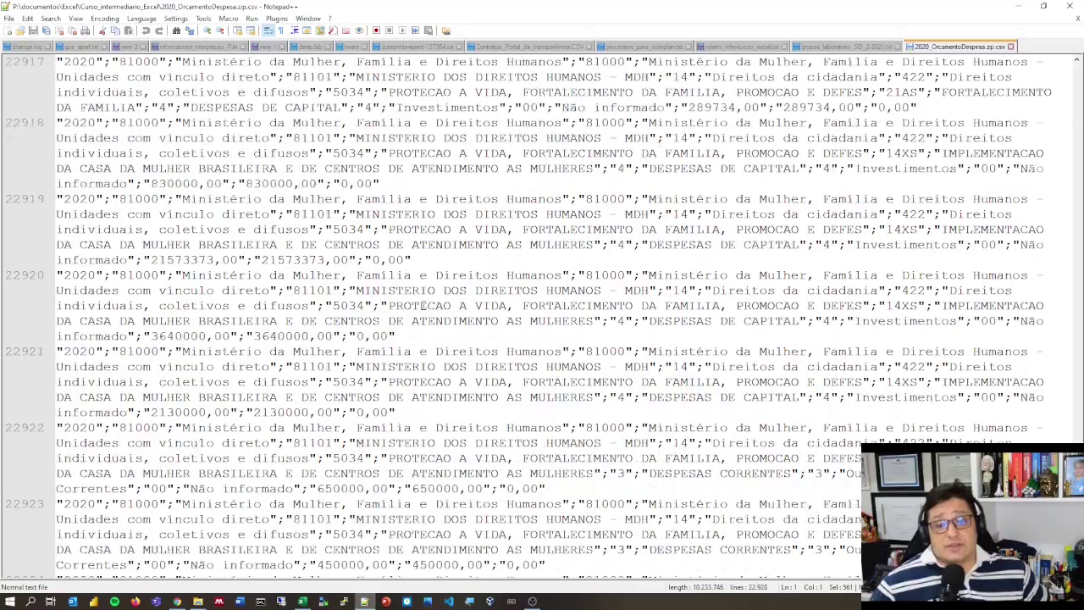
{"action": "scroll", "coordinate": [423, 306], "scroll_direction": "up", "scroll_amount": 8}
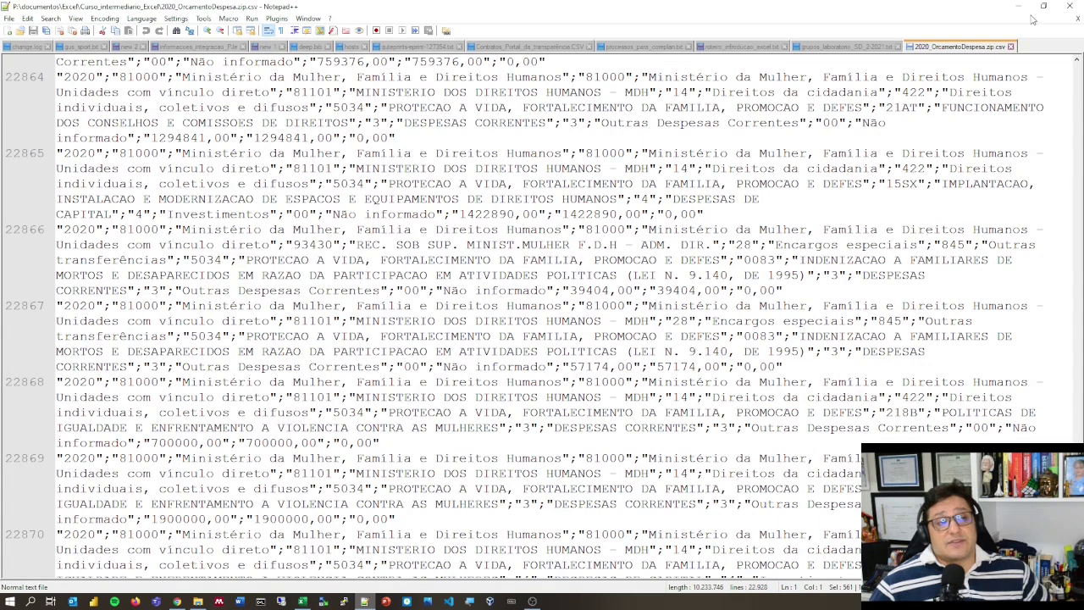
{"action": "left_click", "coordinate": [1069, 7]}
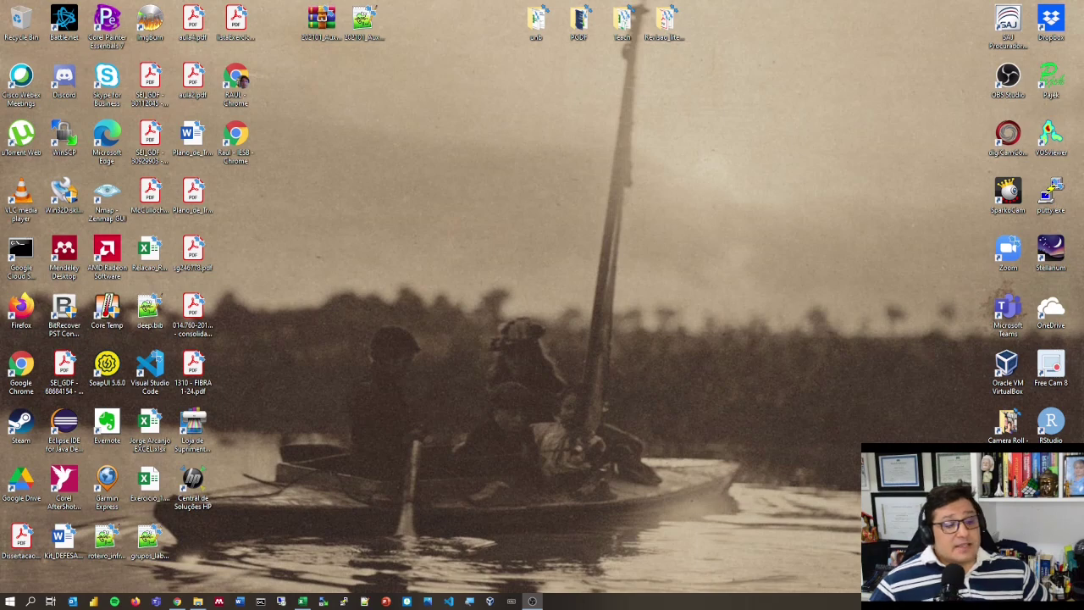
Return to Excel and open 2020_OrcamentoDespesa.zip.csv from P:\documentos\Excel\Curso_intermediario_Excel for a Text/CSV import
{"action": "left_click", "coordinate": [531, 601]}
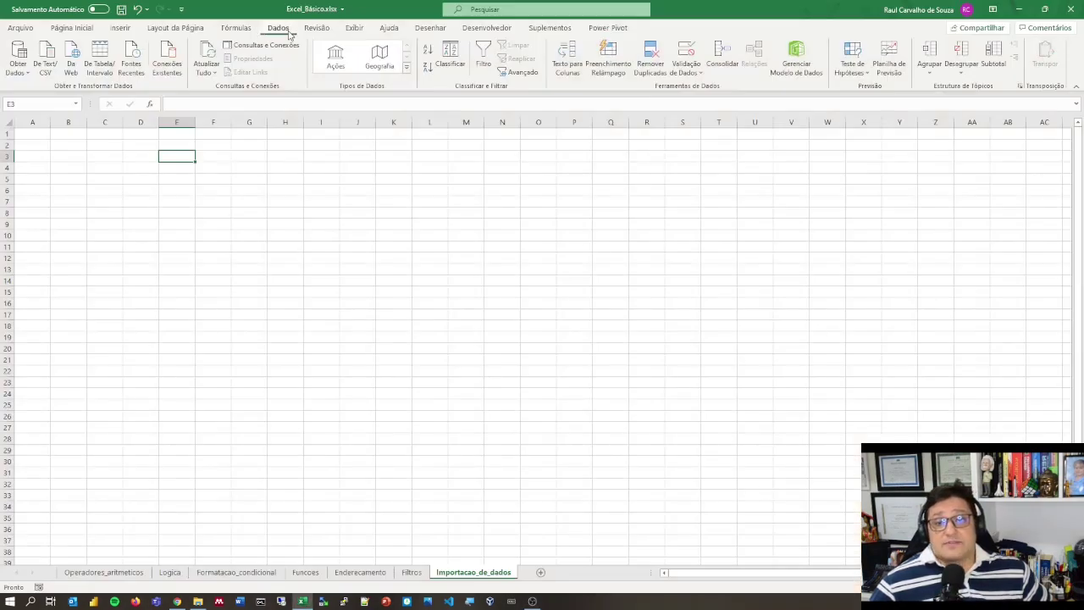
{"action": "left_click", "coordinate": [18, 59]}
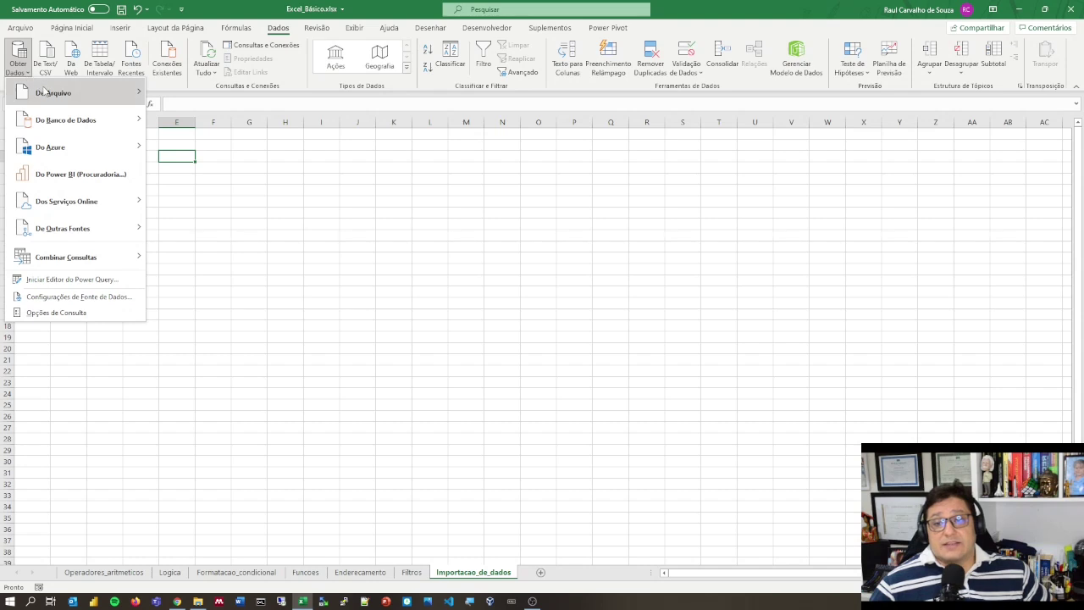
{"action": "mouse_move", "coordinate": [52, 92]}
{"action": "left_click", "coordinate": [210, 120]}
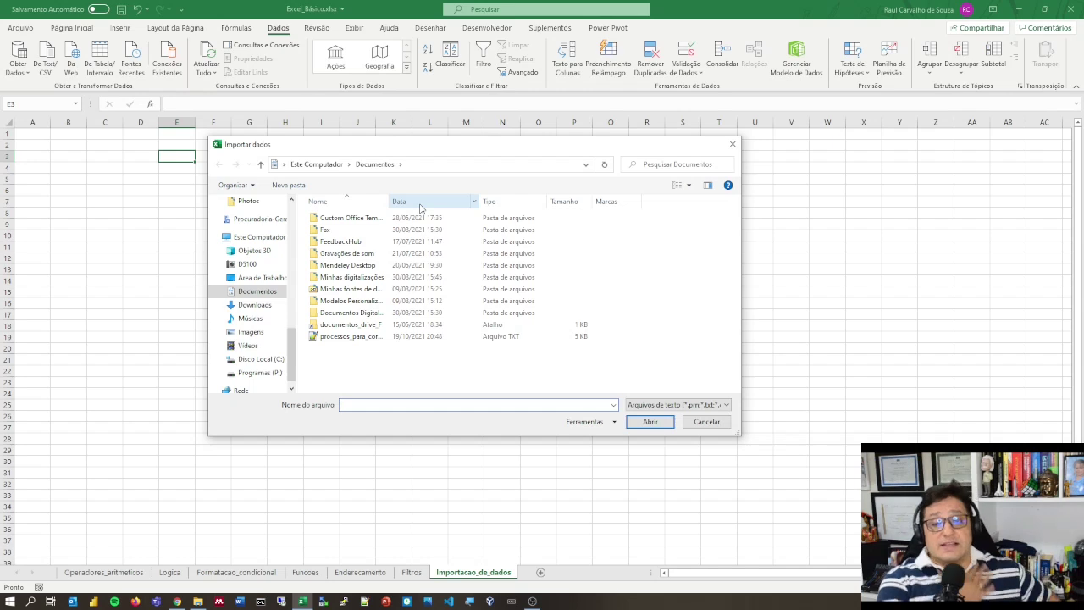
{"action": "left_click", "coordinate": [259, 373]}
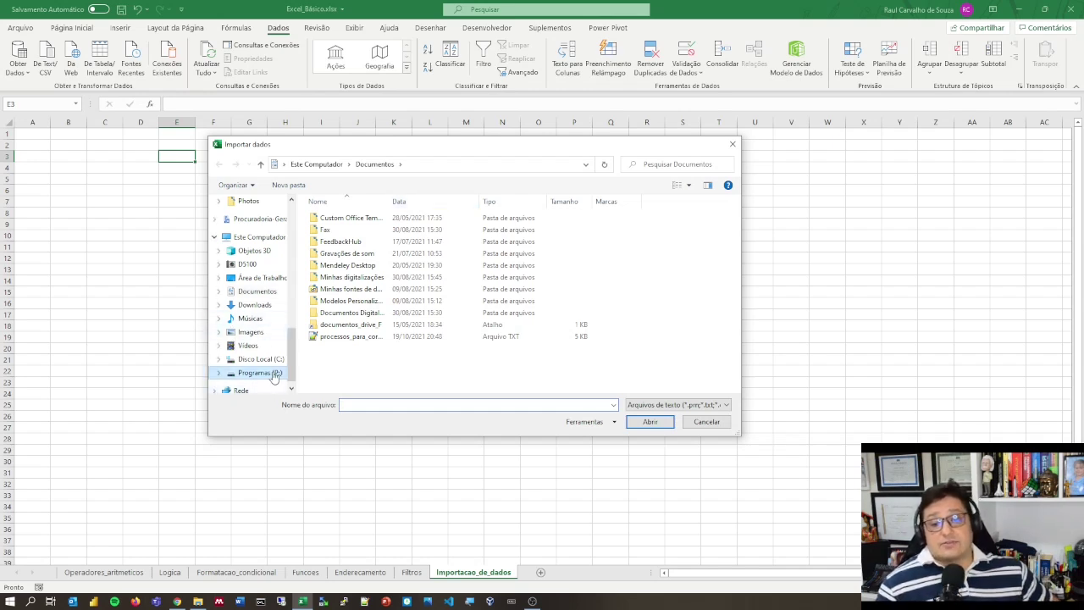
{"action": "double_click", "coordinate": [344, 230]}
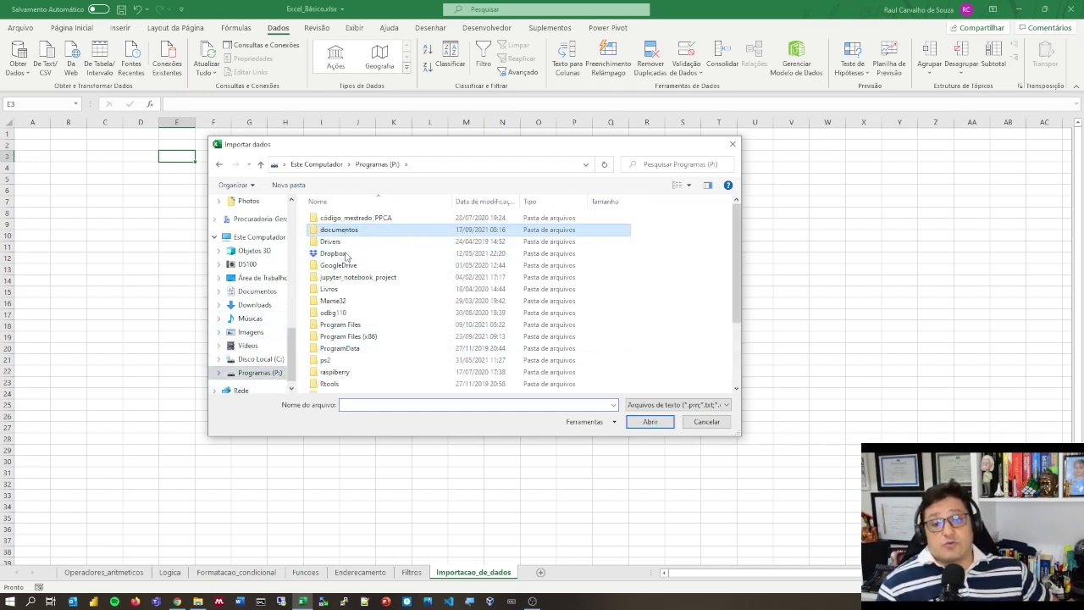
{"action": "double_click", "coordinate": [345, 302]}
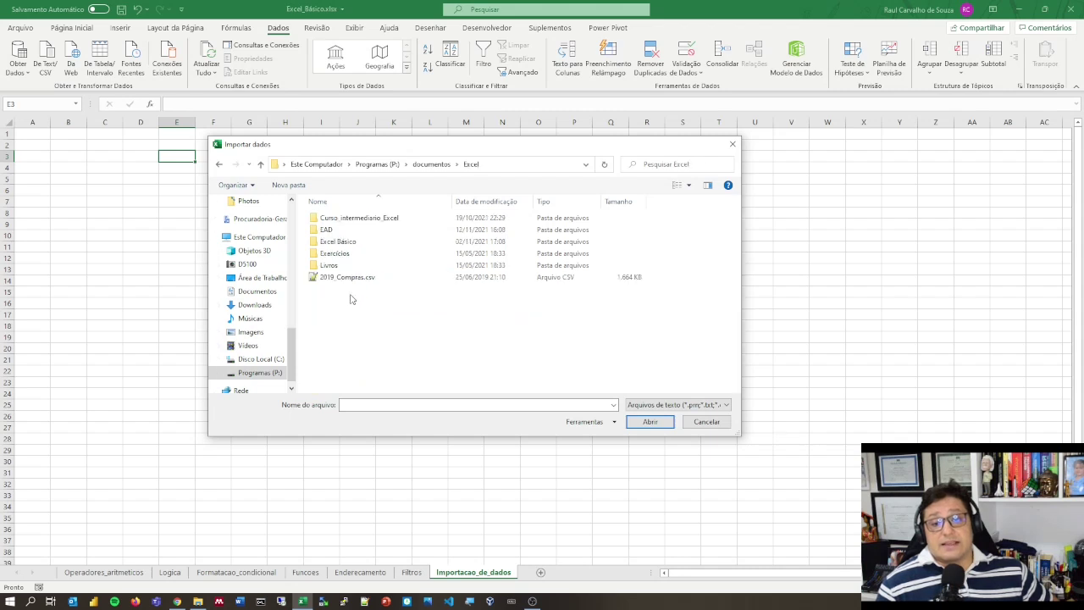
{"action": "double_click", "coordinate": [375, 220]}
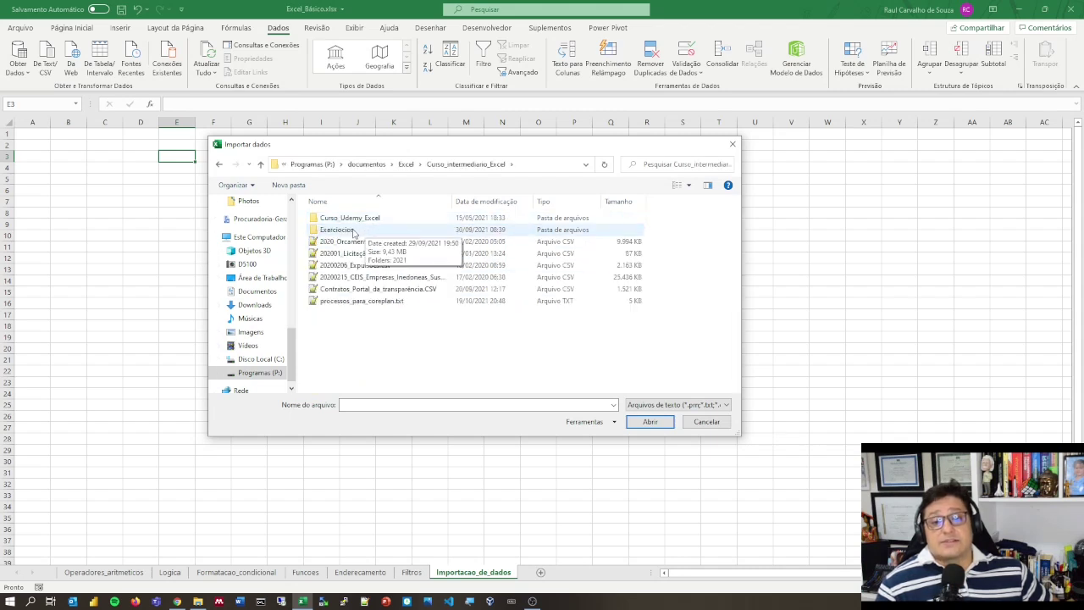
{"action": "left_click", "coordinate": [358, 244]}
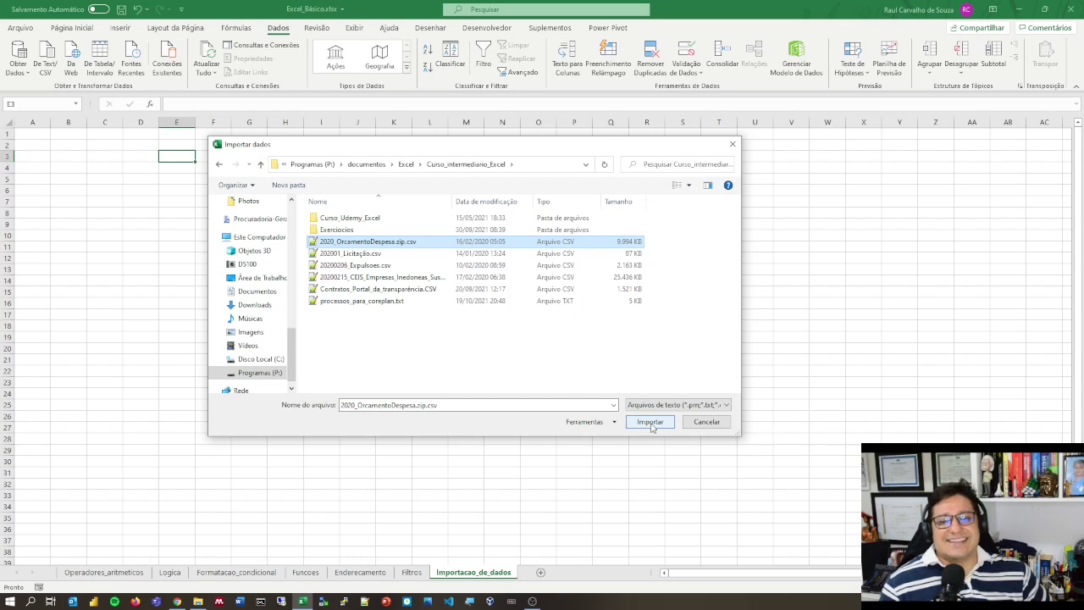
{"action": "left_click", "coordinate": [651, 427]}
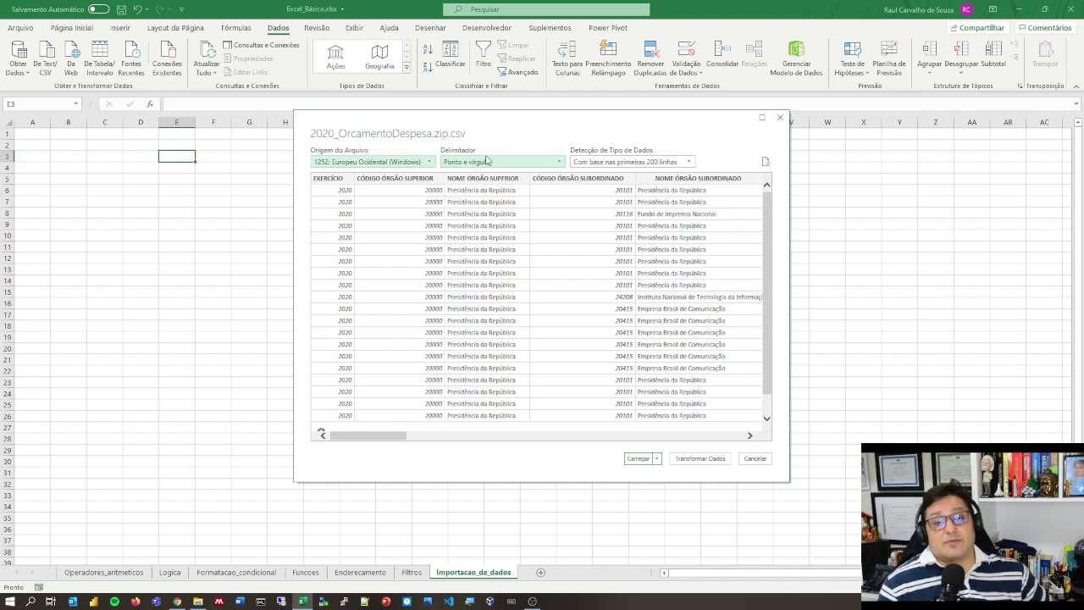
Set the delimiter in the CSV import preview to Dois-pontos
{"action": "left_click", "coordinate": [543, 162]}
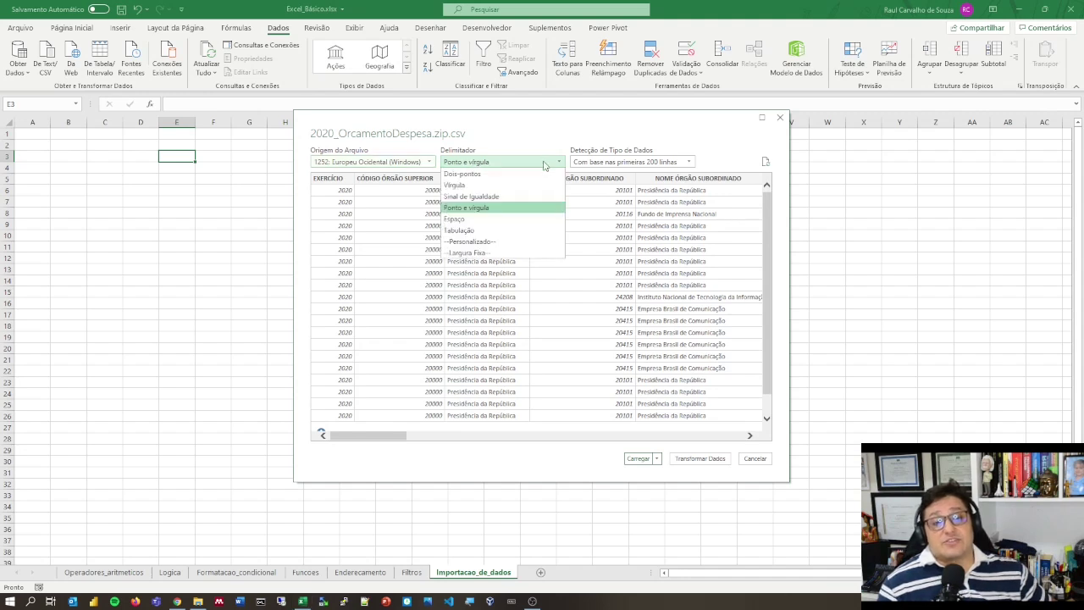
{"action": "left_click", "coordinate": [480, 176]}
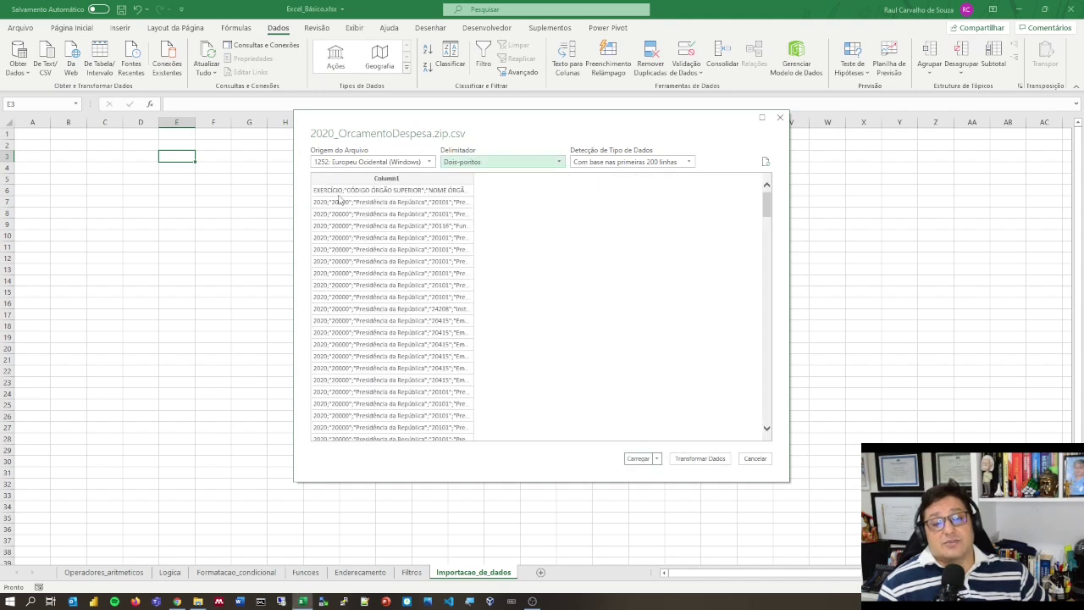
Try Vírgula as the delimiter in the CSV import preview, and set it to Ponto e vírgula
{"action": "left_click", "coordinate": [556, 163]}
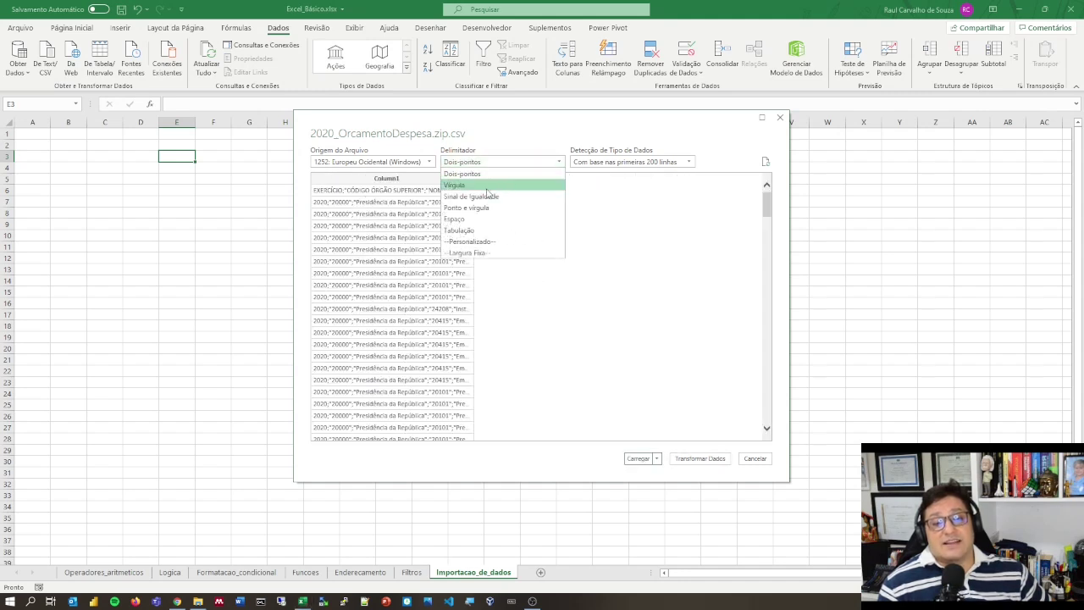
{"action": "left_click", "coordinate": [524, 185]}
{"action": "left_click", "coordinate": [559, 164]}
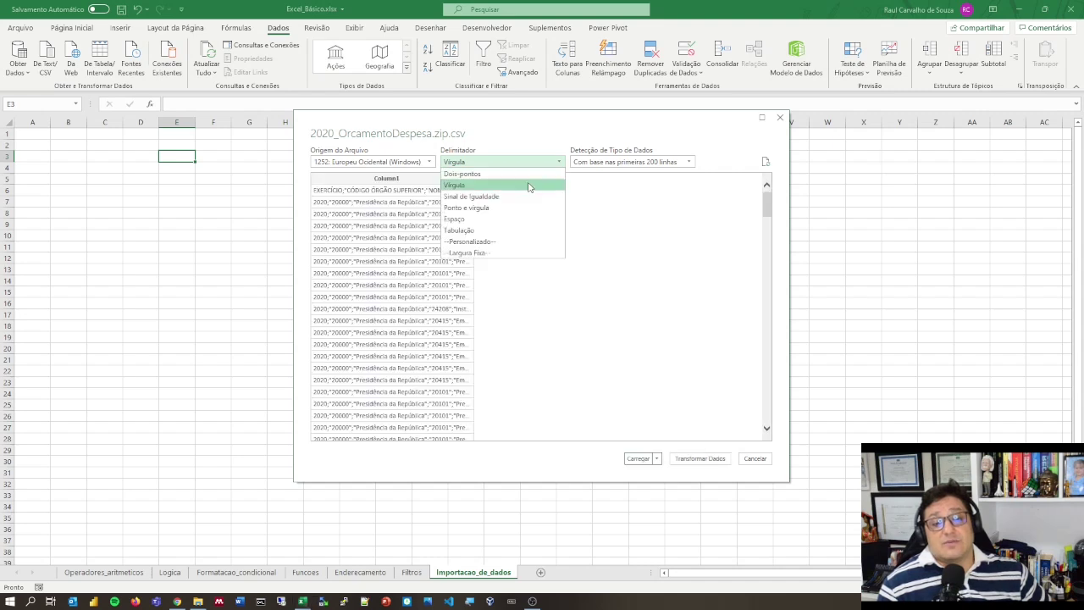
{"action": "left_click", "coordinate": [519, 208]}
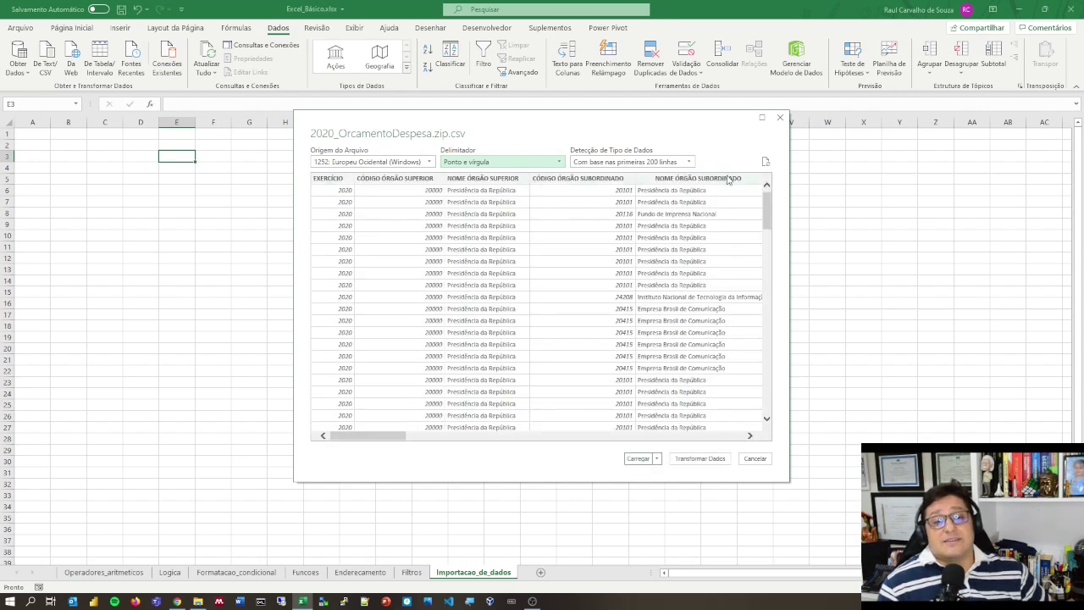
{"action": "left_click_drag", "start_coordinate": [389, 443], "coordinate": [312, 443]}
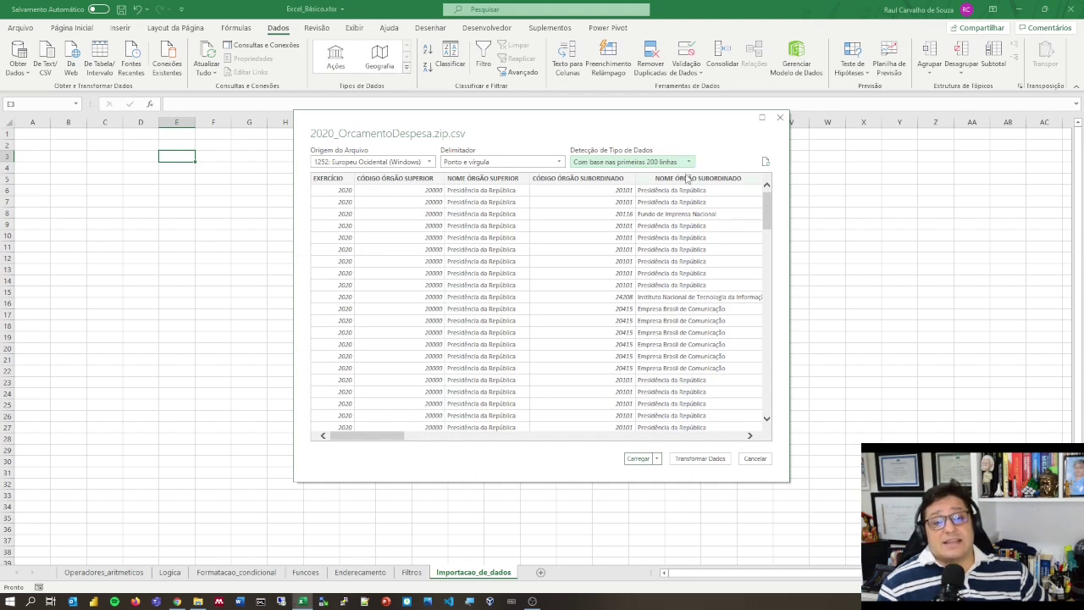
Examine the available data type detection options, keeping detection based on the first 200 rows
{"action": "left_click", "coordinate": [690, 162]}
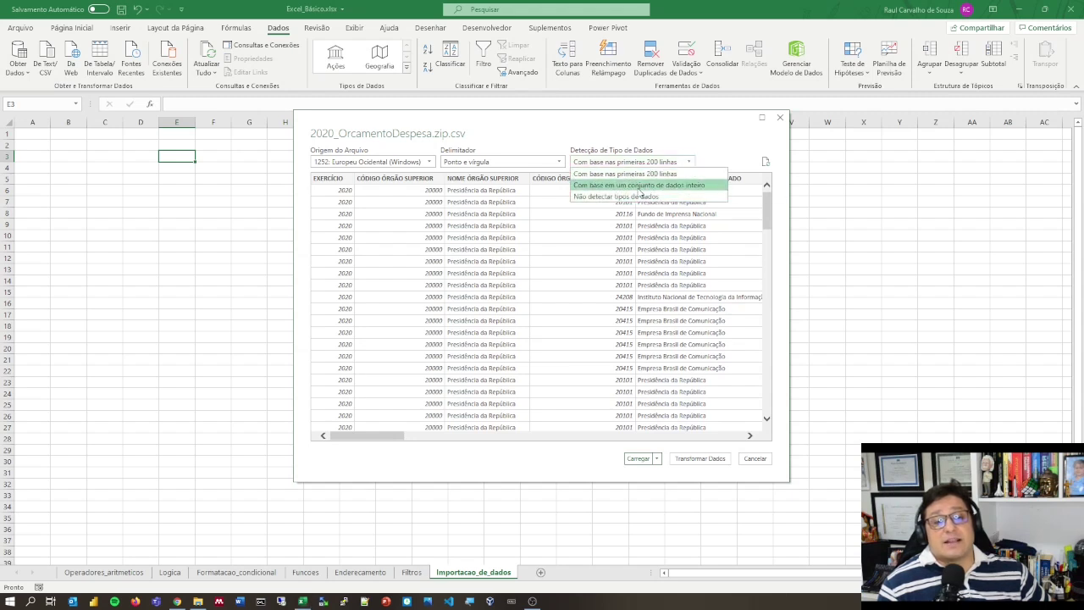
{"action": "left_click", "coordinate": [650, 128]}
{"action": "left_click", "coordinate": [635, 161]}
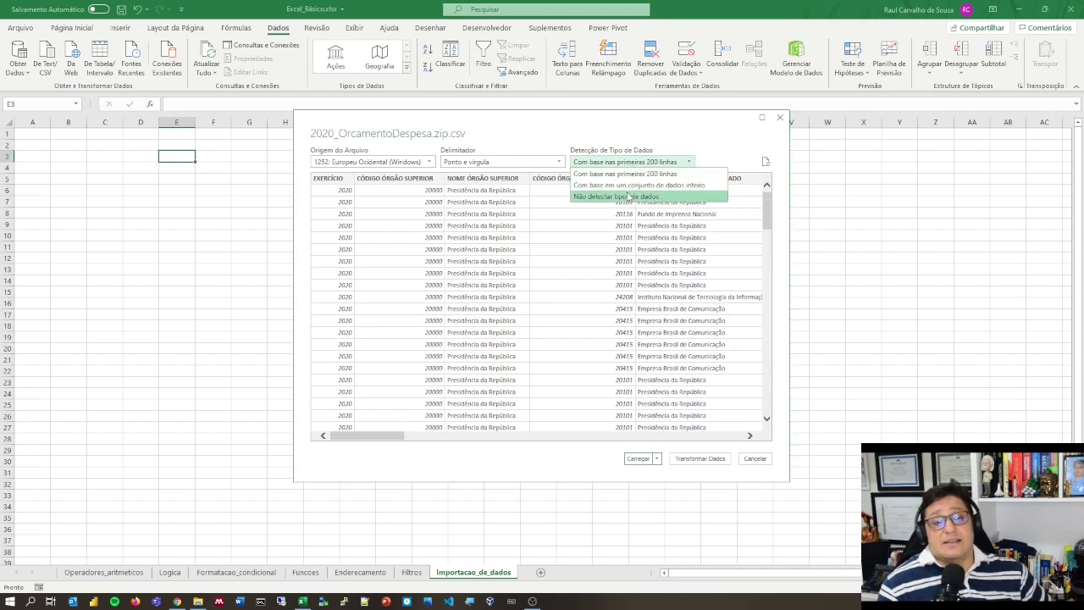
{"action": "left_click", "coordinate": [622, 134]}
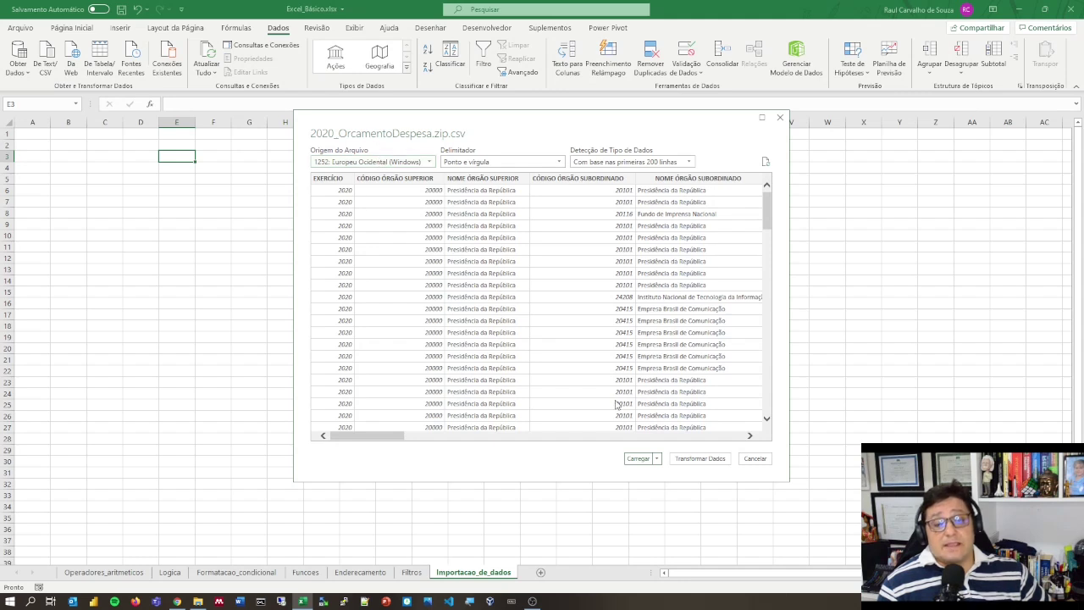
Load the CSV data with the default load option into a new worksheet and widen the sheet tab area
{"action": "left_click", "coordinate": [656, 458]}
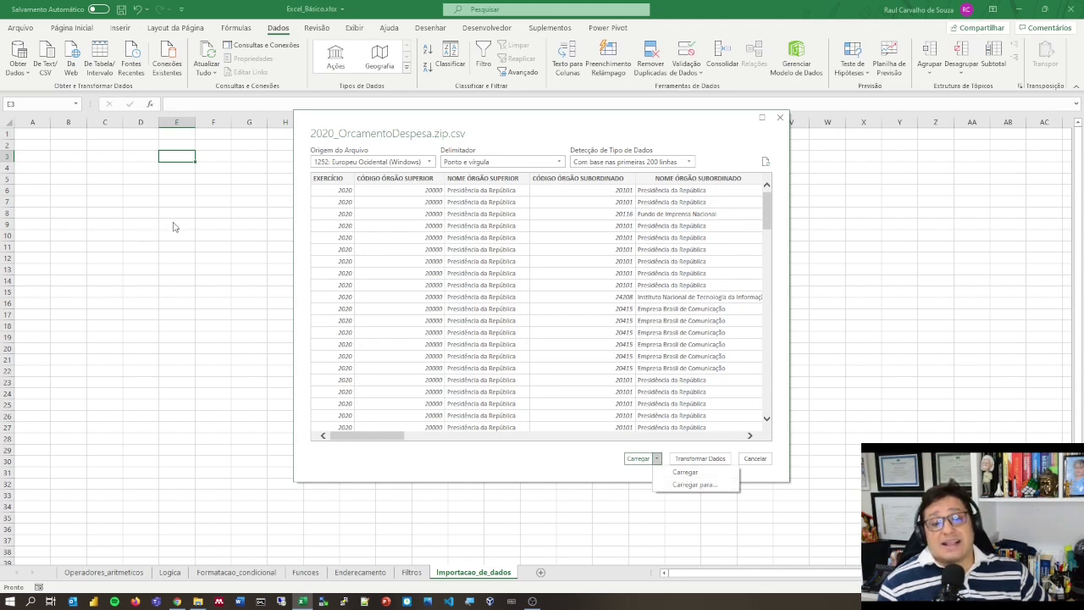
{"action": "left_click", "coordinate": [682, 473]}
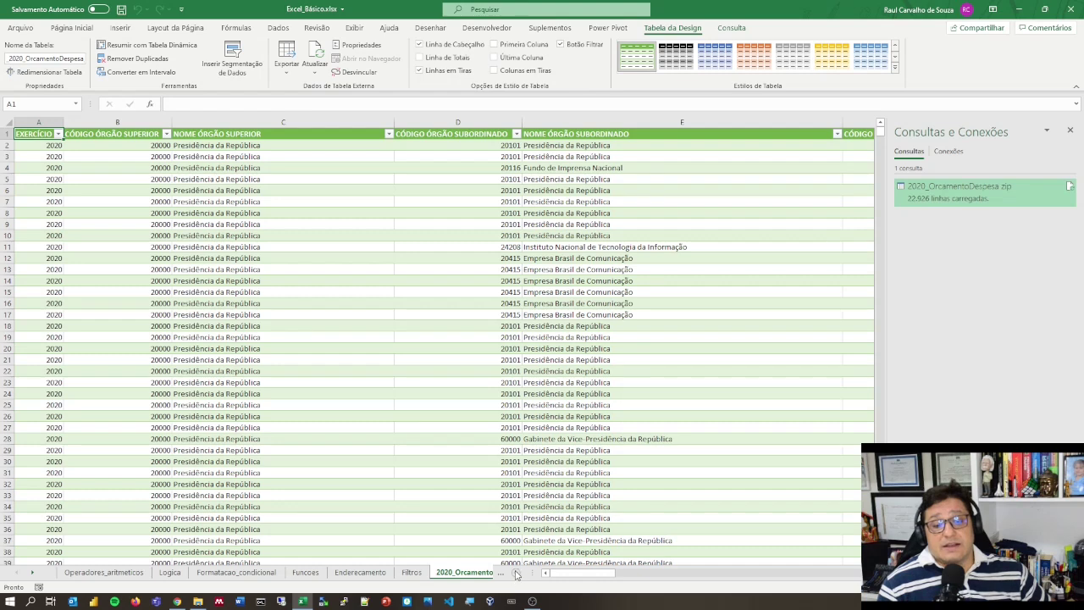
{"action": "left_click_drag", "start_coordinate": [535, 572], "coordinate": [641, 572]}
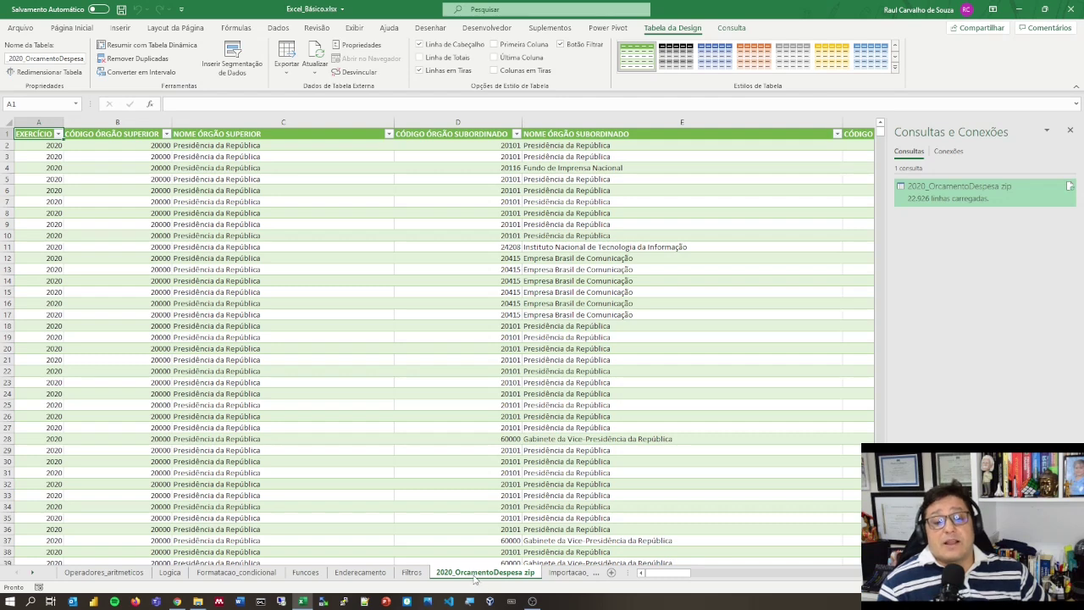
From the Importacao_de_dados worksheet, start another Text/CSV import of 2020_OrcamentoDespesa.zip.csv
{"action": "left_click", "coordinate": [567, 573]}
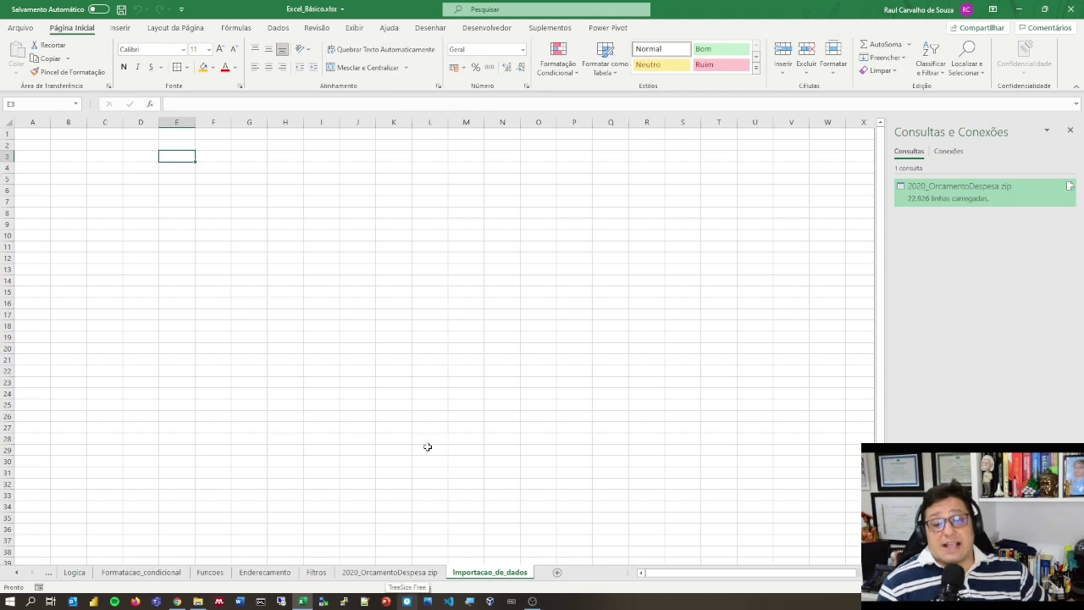
{"action": "left_click", "coordinate": [280, 28]}
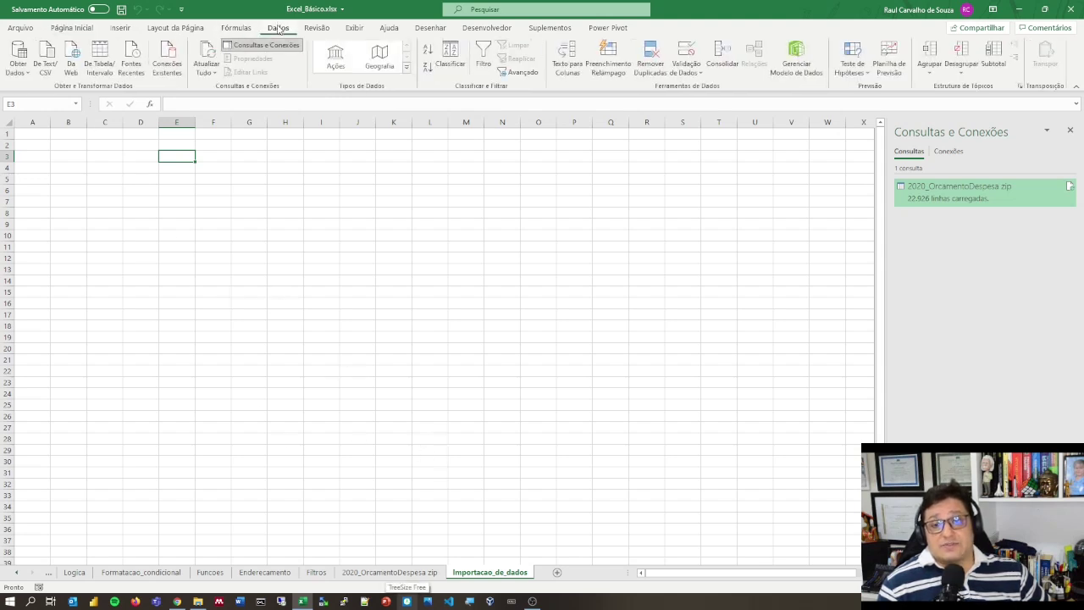
{"action": "left_click", "coordinate": [11, 68]}
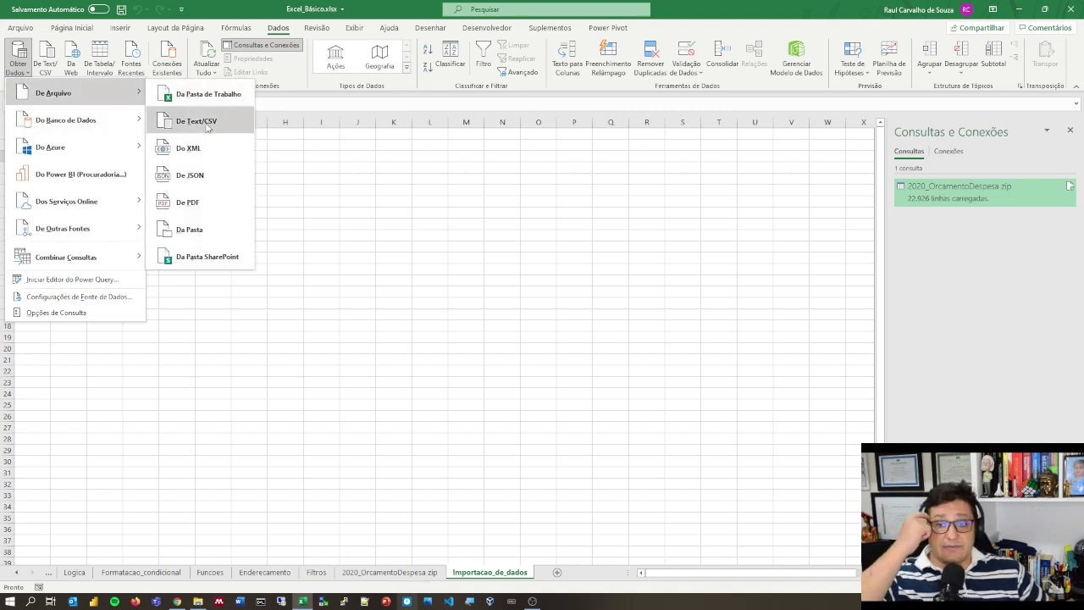
{"action": "left_click", "coordinate": [209, 126]}
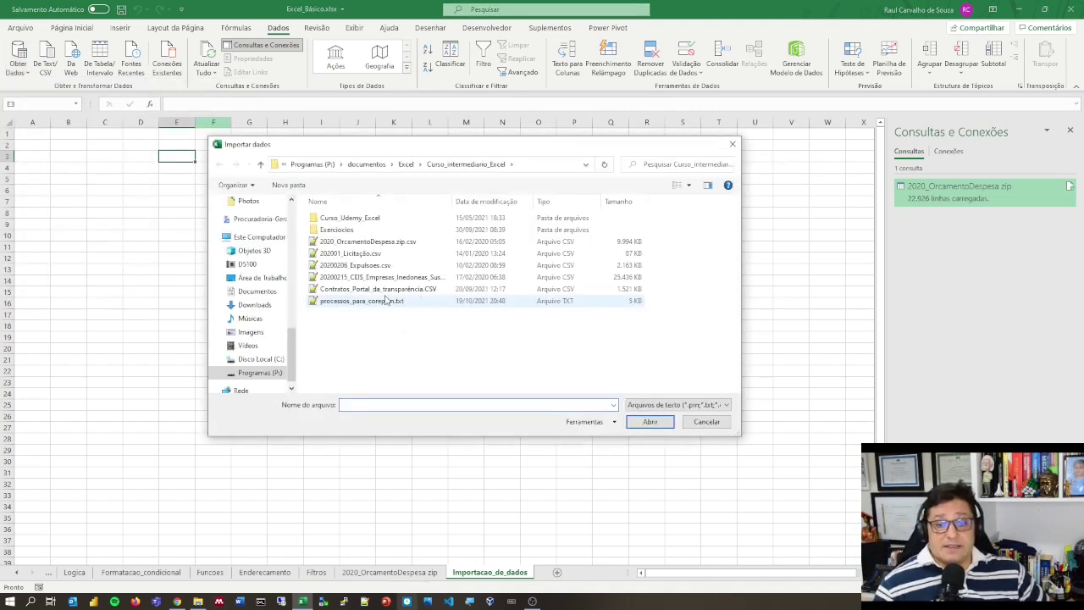
{"action": "double_click", "coordinate": [376, 243]}
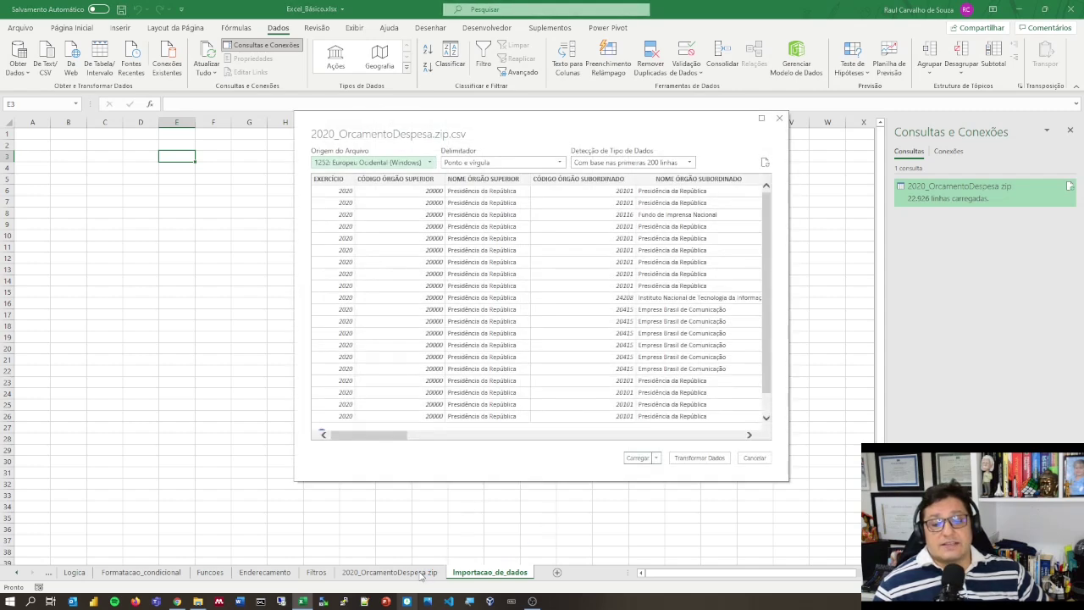
Load the CSV data as a table into the existing Importacao_de_dados worksheet, starting at cell A1
{"action": "left_click", "coordinate": [655, 458]}
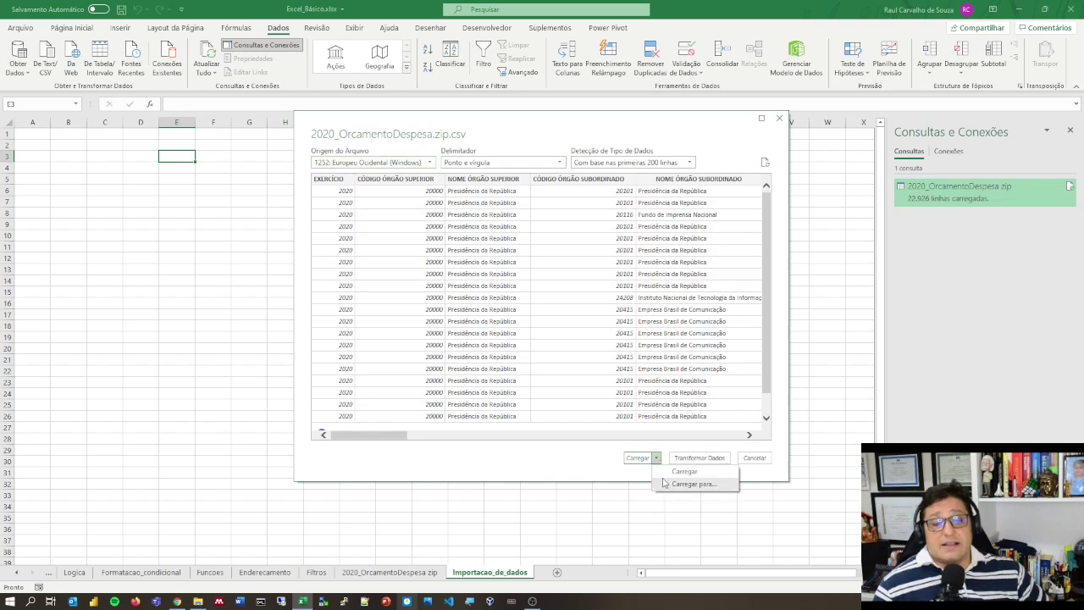
{"action": "left_click", "coordinate": [690, 483]}
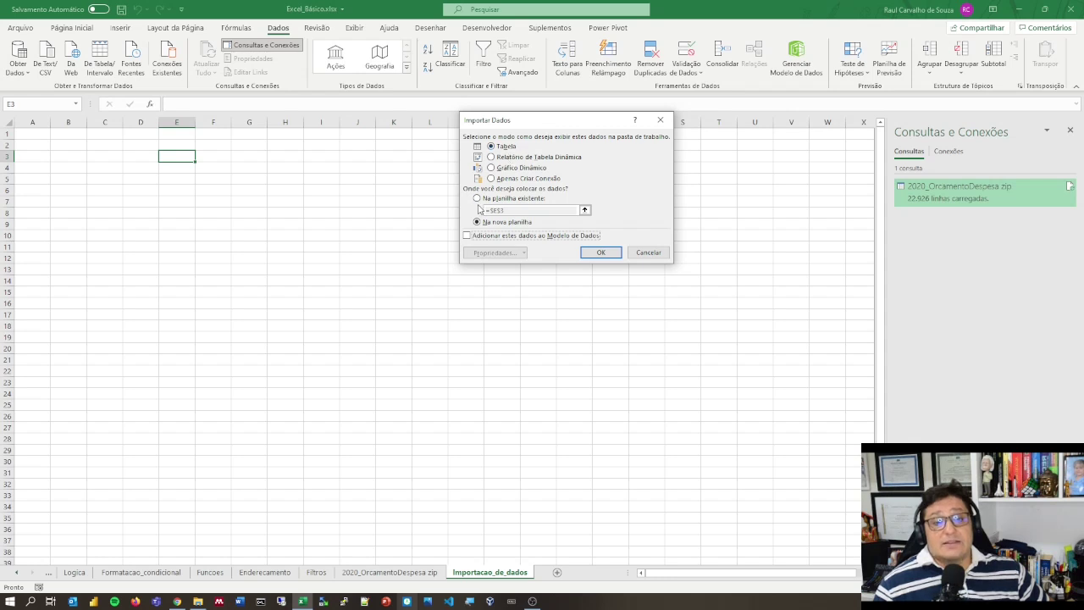
{"action": "left_click", "coordinate": [477, 198]}
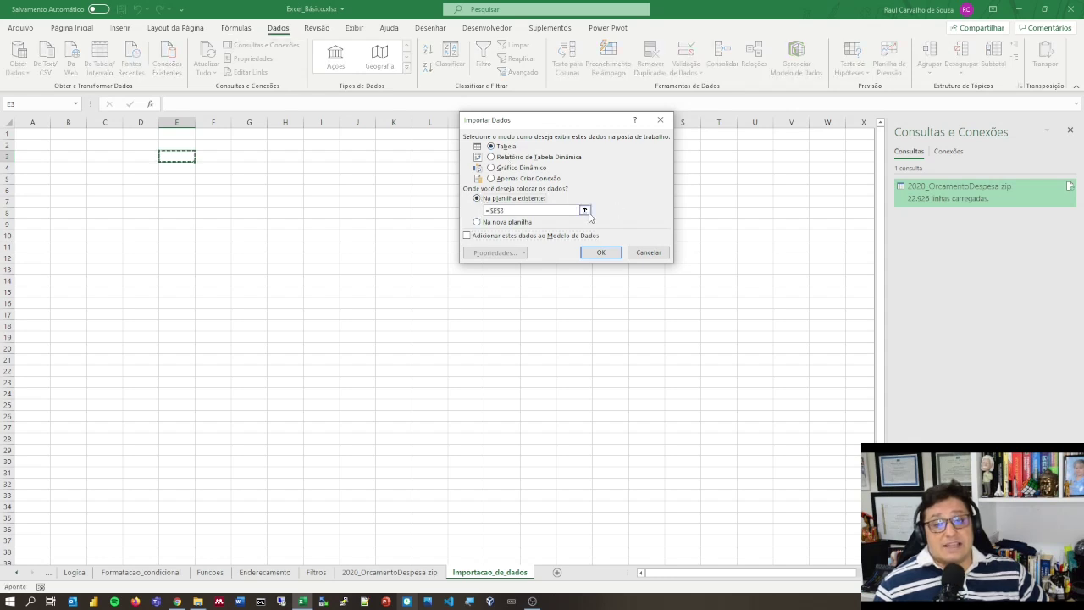
{"action": "left_click", "coordinate": [584, 209]}
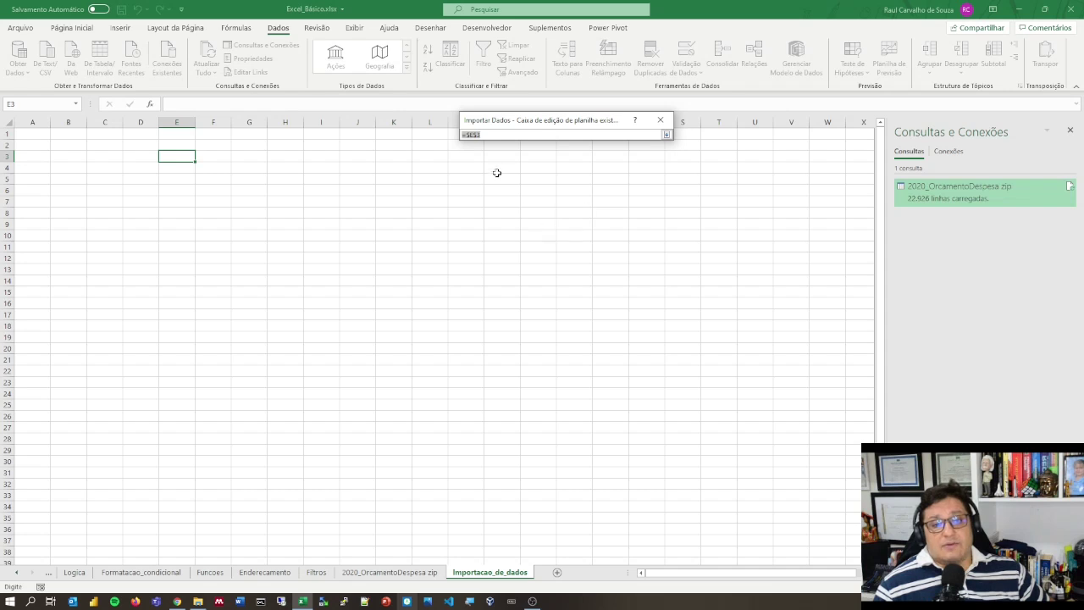
{"action": "left_click", "coordinate": [26, 134]}
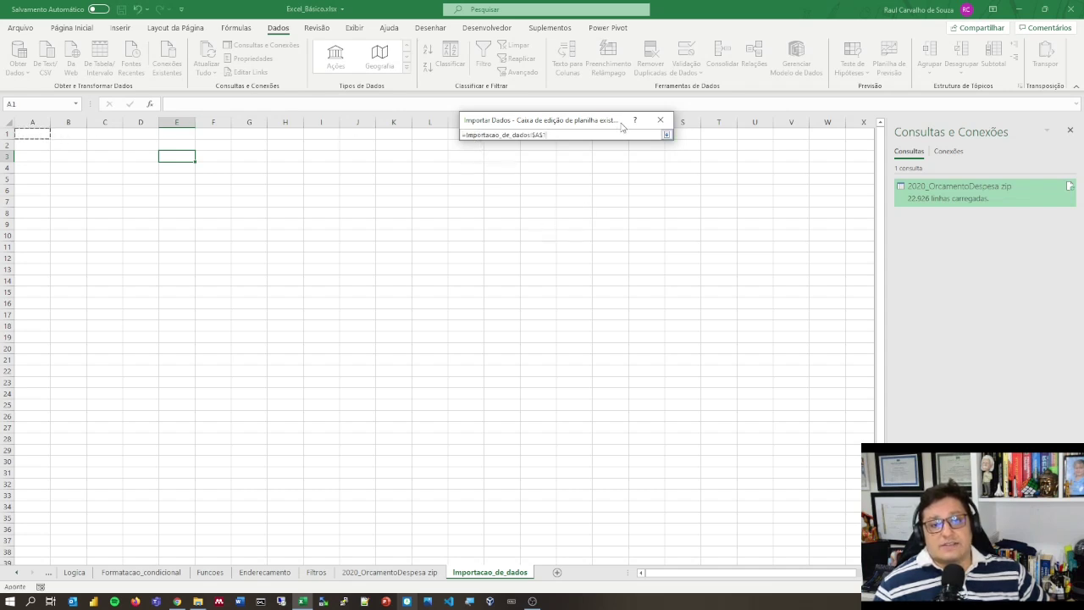
{"action": "key", "text": "Return"}
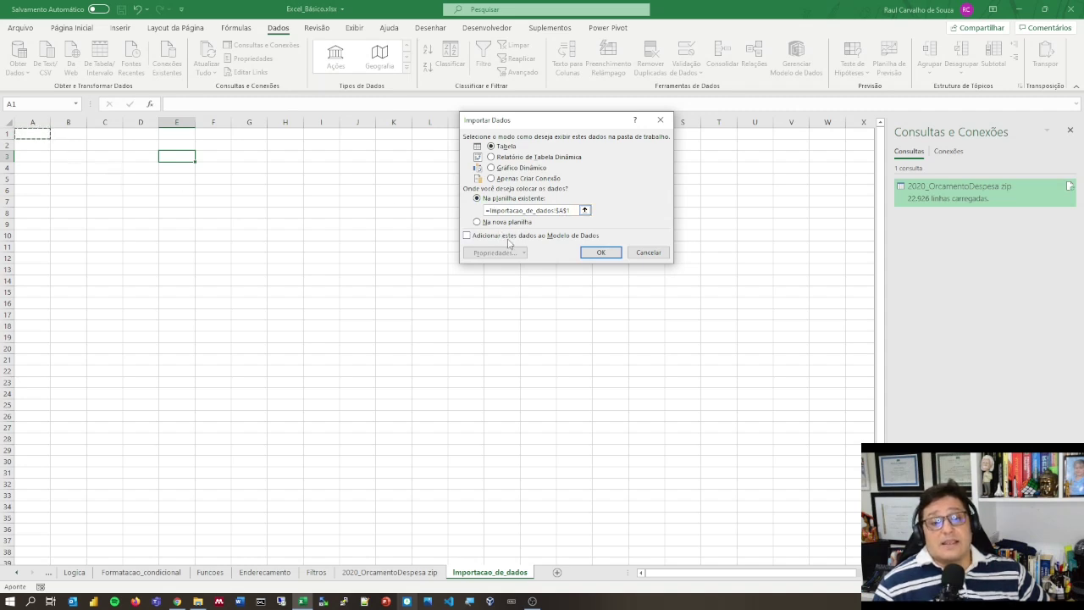
{"action": "left_click", "coordinate": [608, 253]}
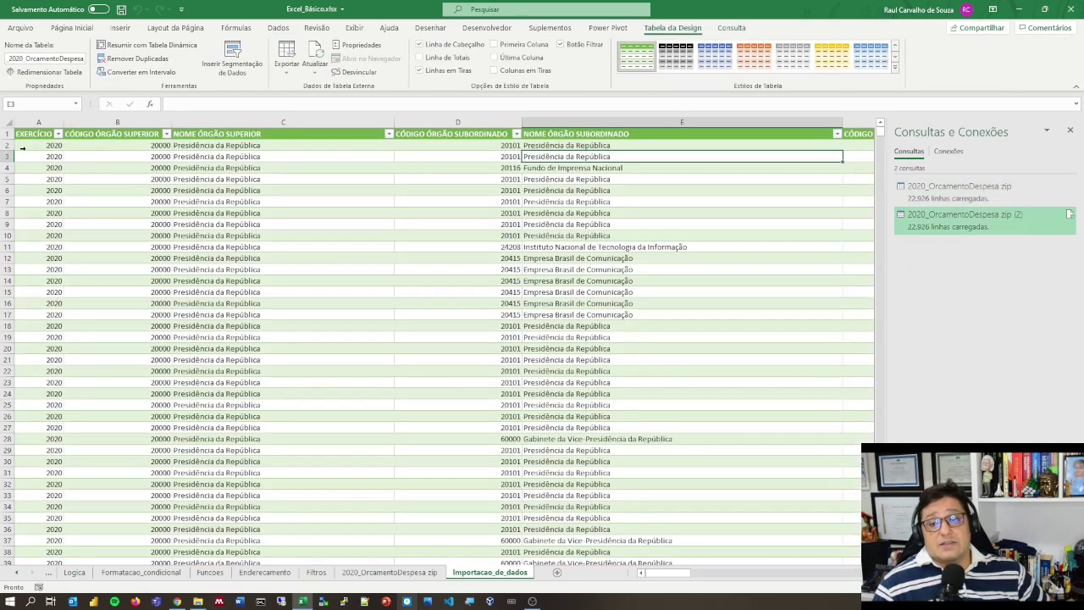
Delete the duplicate 2020_OrcamentoDespesa zip worksheet permanently
{"action": "left_click", "coordinate": [415, 573]}
{"action": "left_click", "coordinate": [464, 572]}
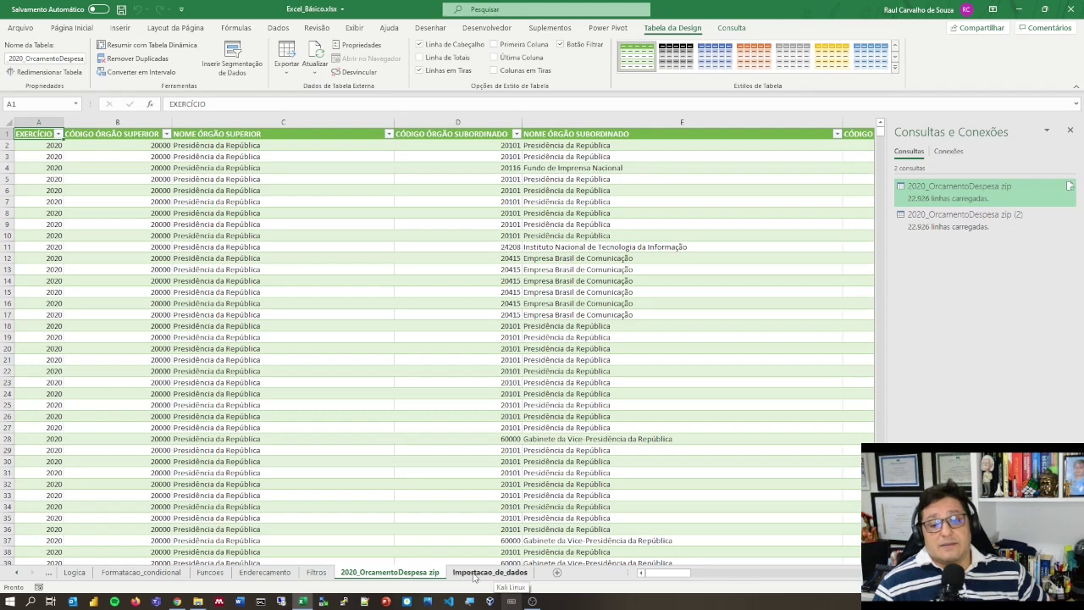
{"action": "left_click", "coordinate": [437, 574]}
{"action": "right_click", "coordinate": [396, 574]}
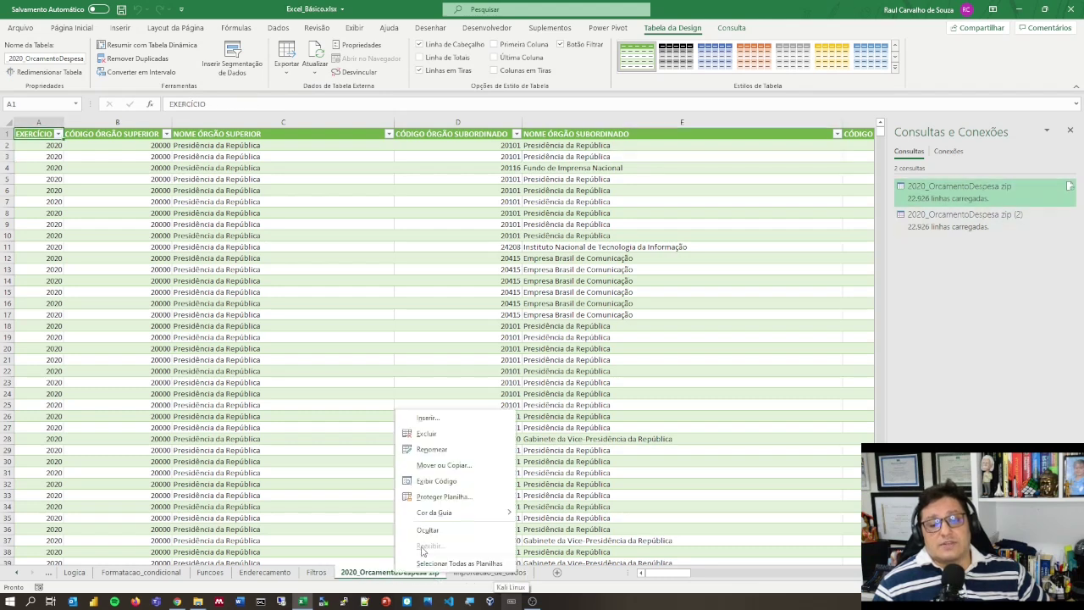
{"action": "left_click", "coordinate": [427, 432]}
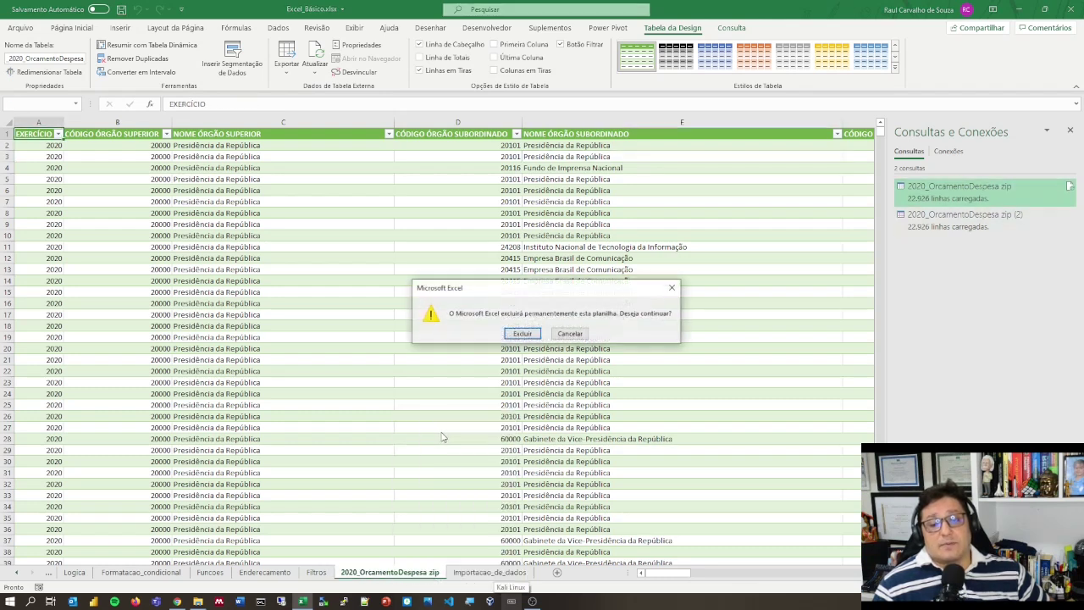
{"action": "left_click", "coordinate": [522, 334]}
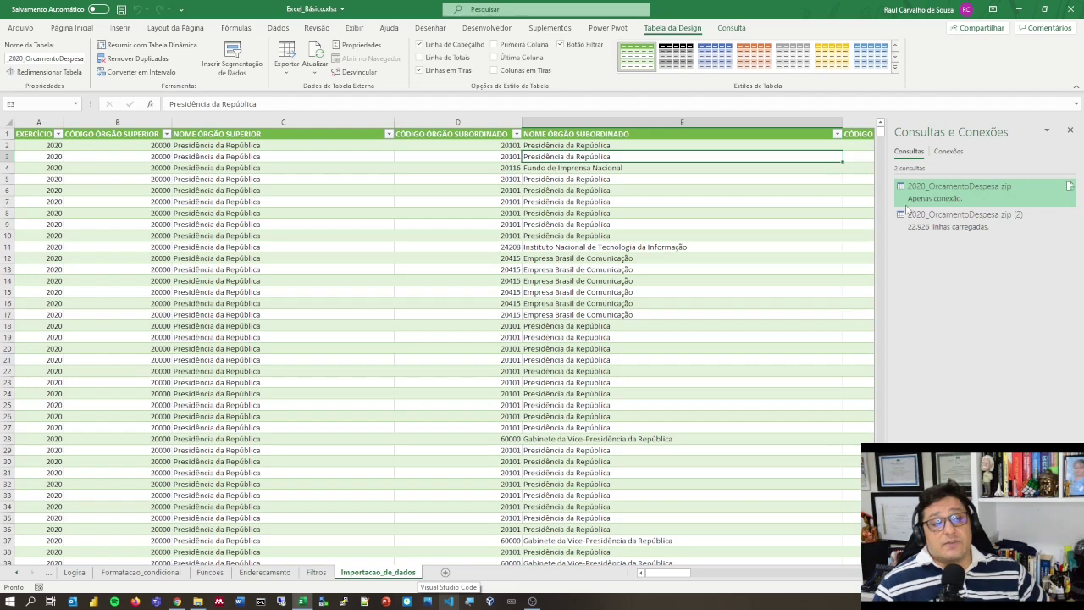
Delete the connection-only query 2020_OrcamentoDespesa zip from the workbook
{"action": "right_click", "coordinate": [942, 198]}
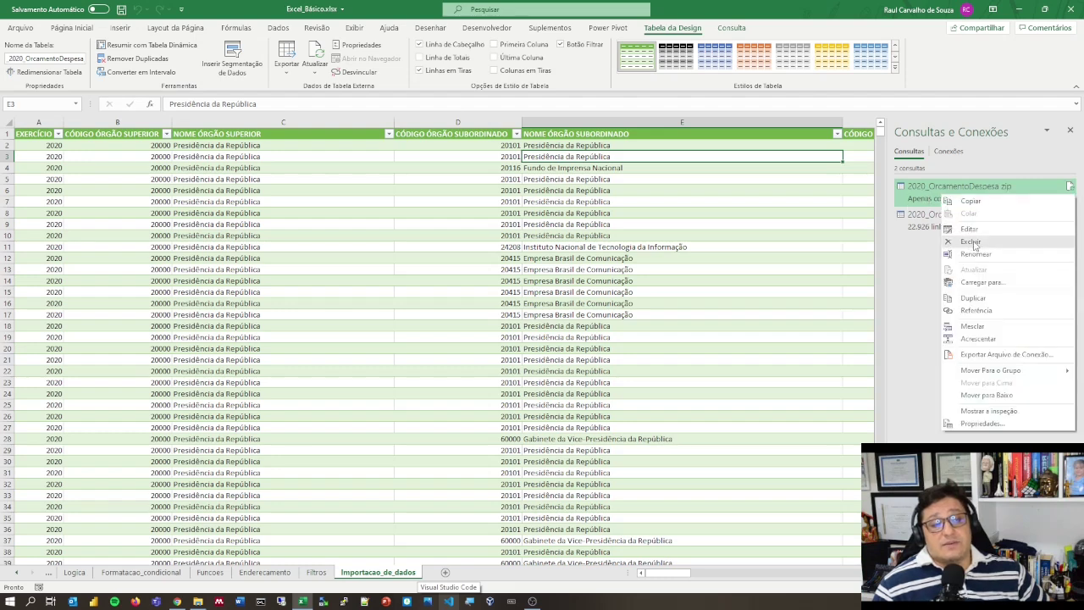
{"action": "key", "text": "Escape"}
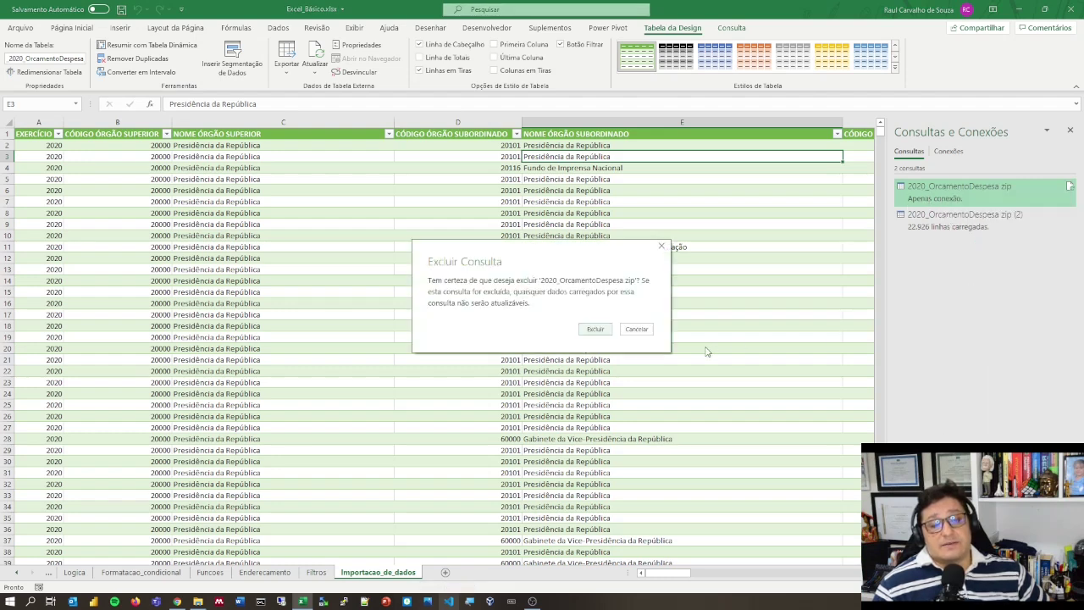
{"action": "left_click", "coordinate": [595, 329]}
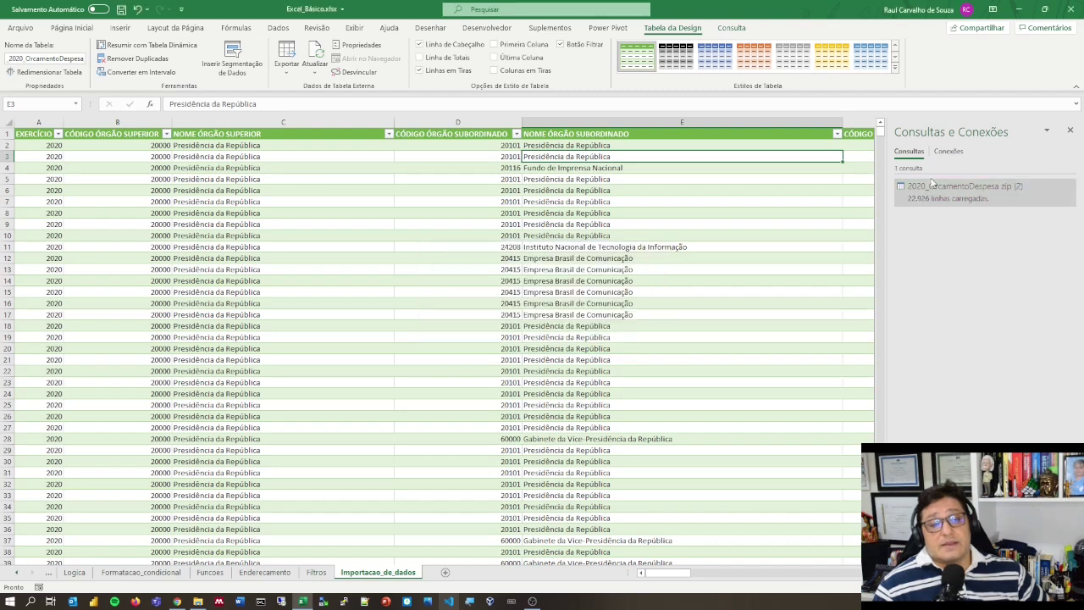
Review the details and full column list of the 2020_OrcamentoDespesa zip (2) query, and close Consultas e Conexões
{"action": "mouse_move", "coordinate": [939, 189]}
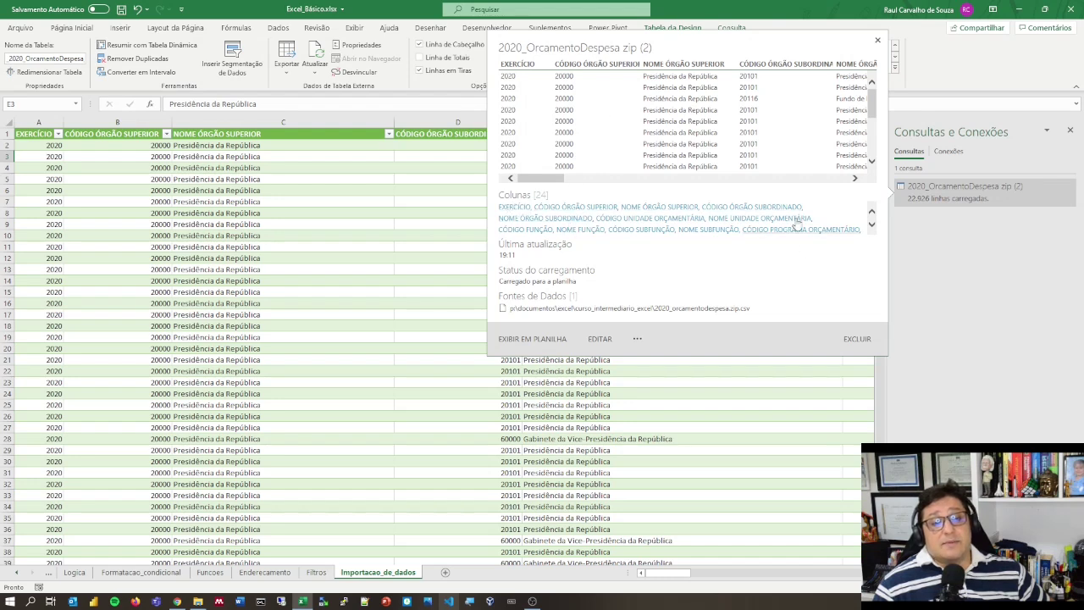
{"action": "left_click", "coordinate": [871, 225]}
{"action": "left_click_drag", "start_coordinate": [871, 225], "coordinate": [871, 227]}
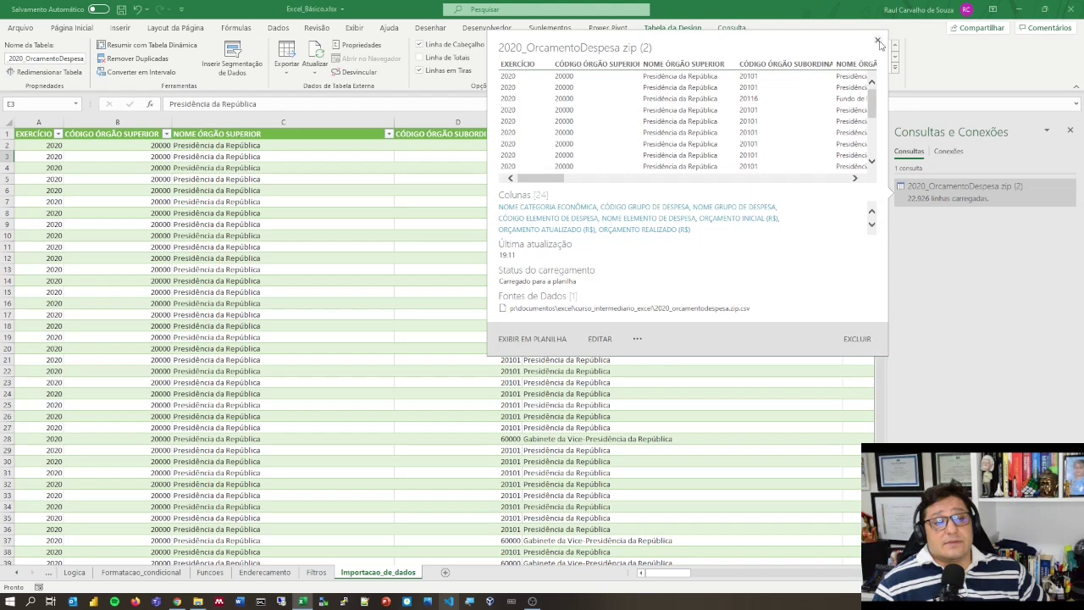
{"action": "left_click", "coordinate": [878, 42]}
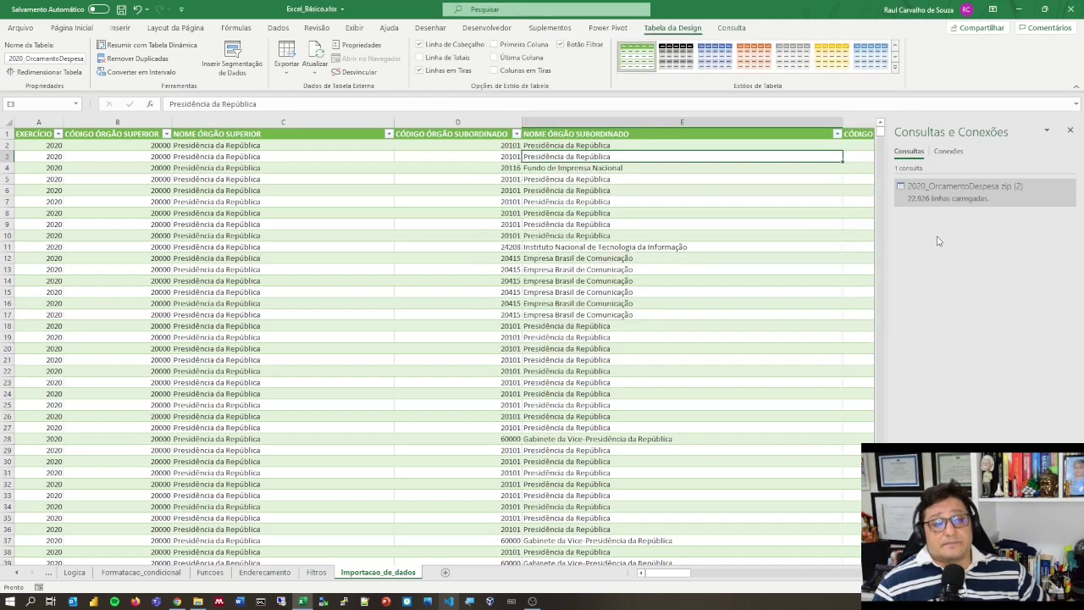
{"action": "left_click", "coordinate": [1069, 132]}
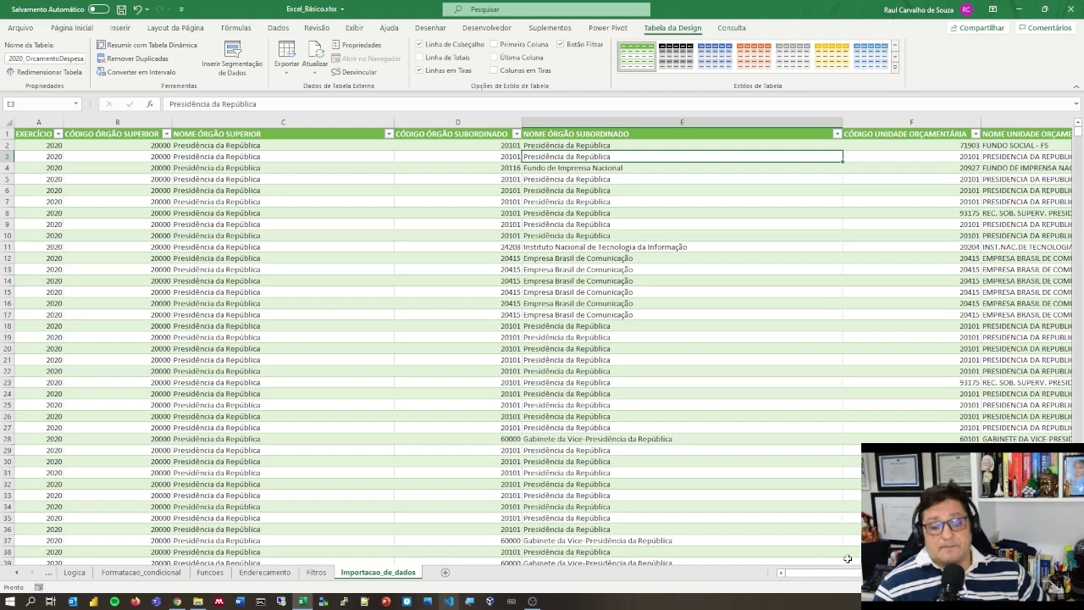
Look over the imported budget records in the Importacao_de_dados table and return to its first rows
{"action": "left_click_drag", "start_coordinate": [846, 572], "coordinate": [711, 577]}
{"action": "scroll", "coordinate": [94, 232], "scroll_direction": "down", "scroll_amount": 4}
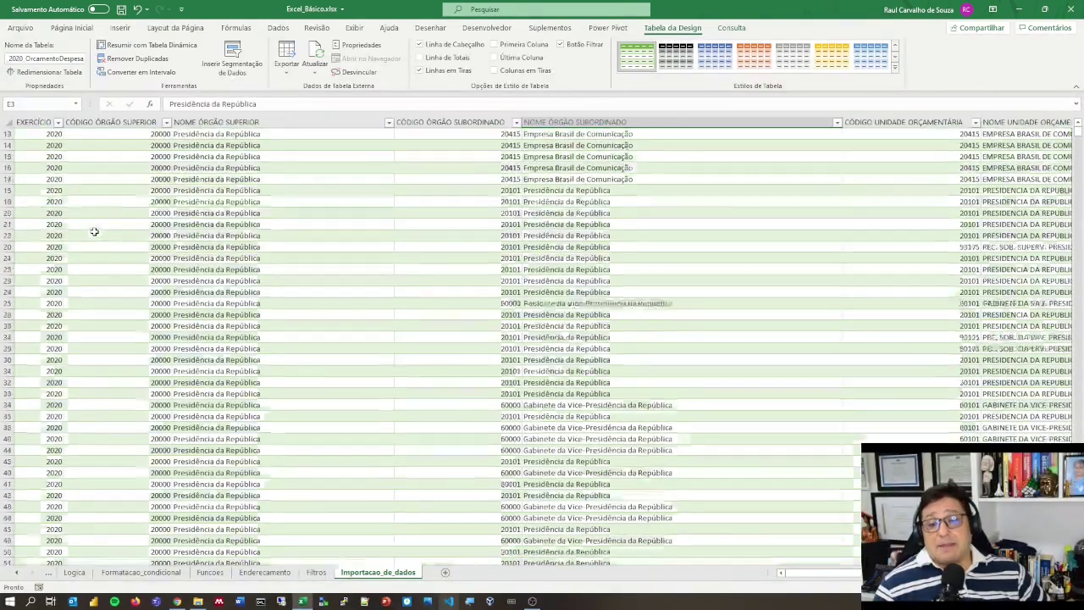
{"action": "scroll", "coordinate": [94, 231], "scroll_direction": "up", "scroll_amount": 4}
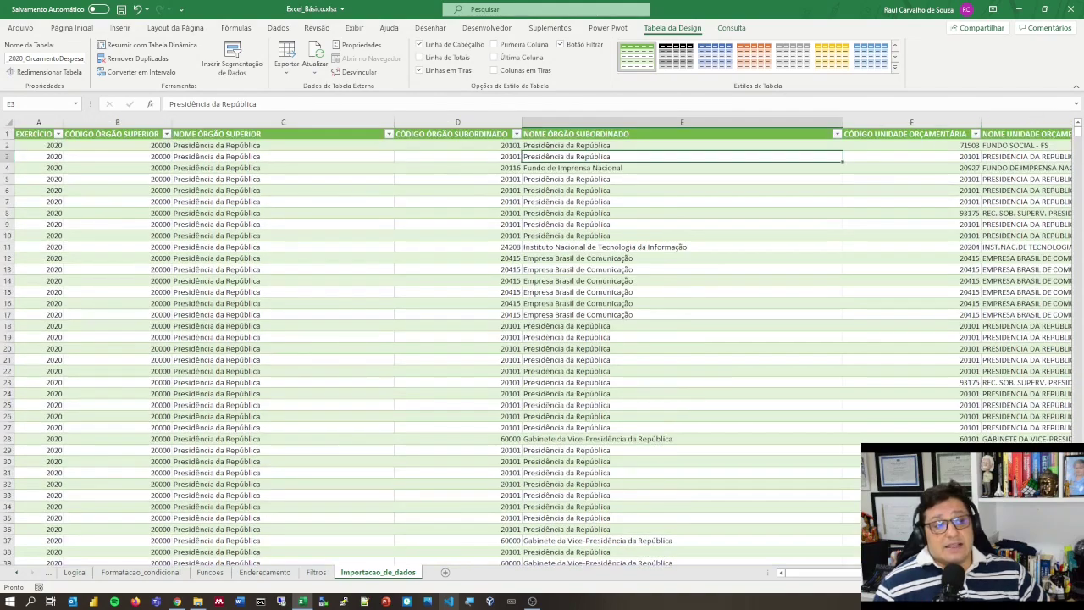
Check the last rows of the imported table in Importacao_de_dados and return to its first rows
{"action": "left_click_drag", "start_coordinate": [1078, 136], "coordinate": [1078, 557]}
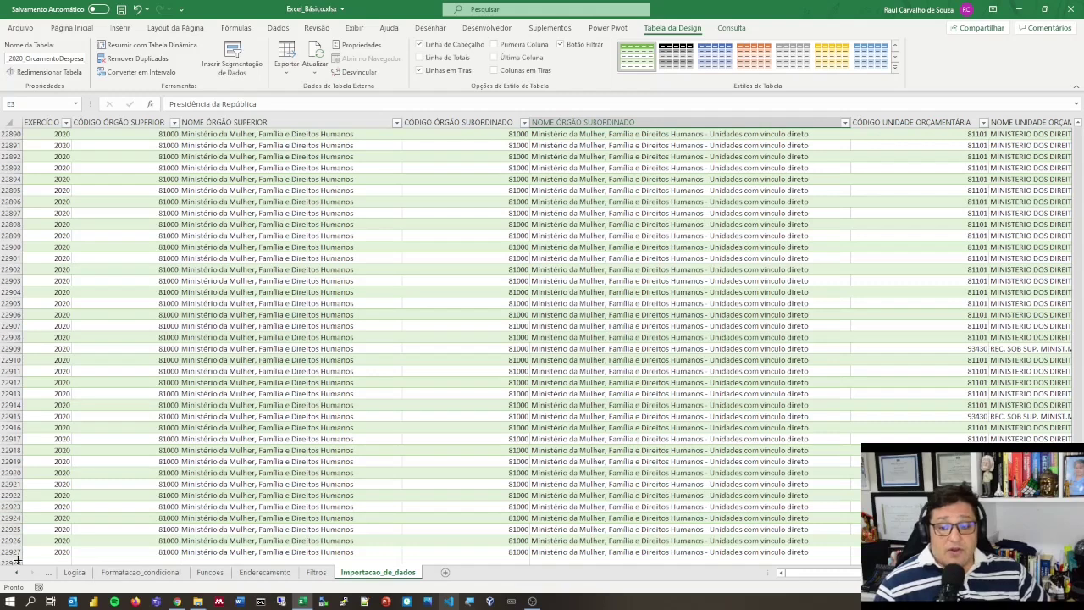
{"action": "scroll", "coordinate": [9, 552], "scroll_direction": "down", "scroll_amount": 3}
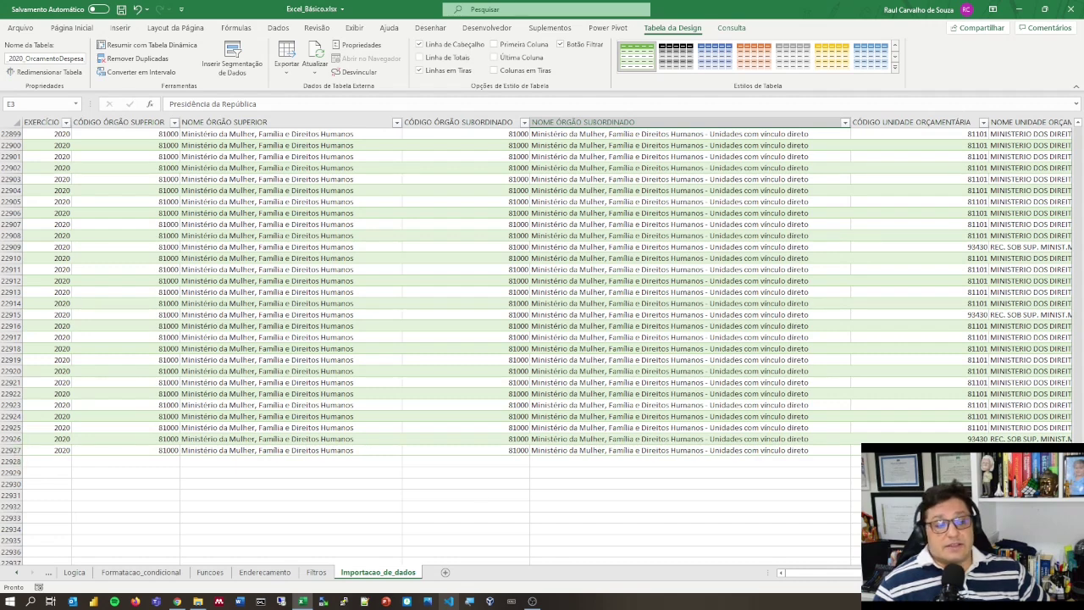
{"action": "left_click_drag", "start_coordinate": [1078, 551], "coordinate": [1067, 119]}
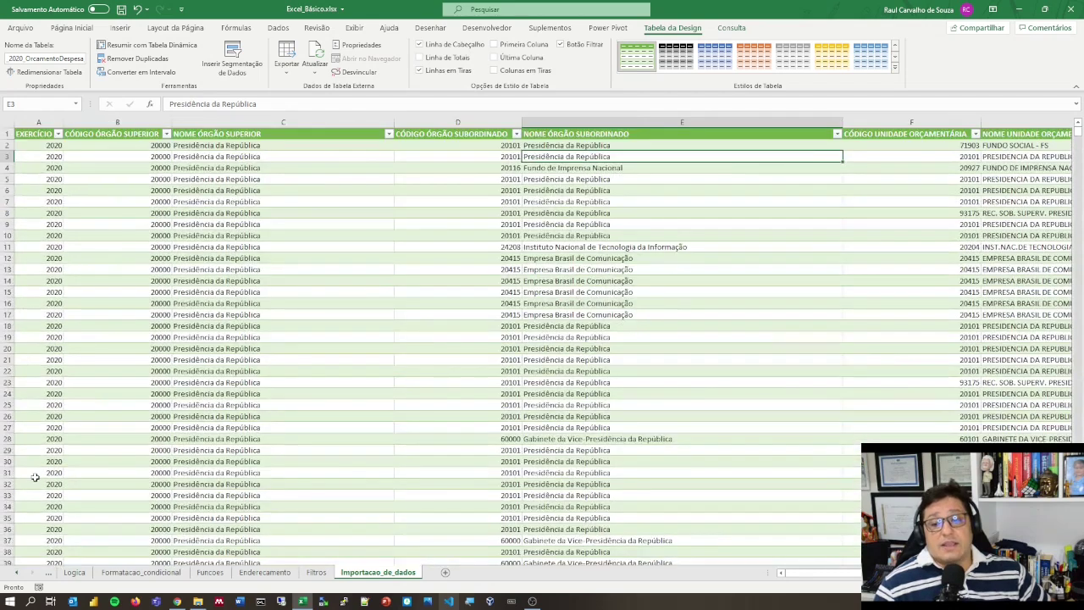
{"action": "scroll", "coordinate": [34, 477], "scroll_direction": "down", "scroll_amount": 7}
{"action": "scroll", "coordinate": [35, 477], "scroll_direction": "up", "scroll_amount": 7}
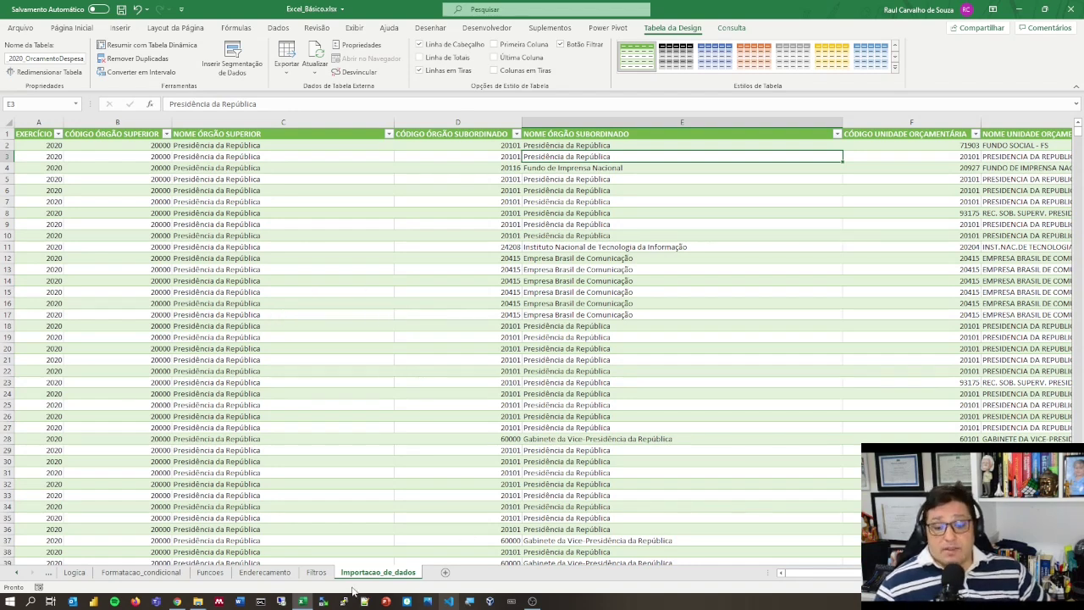
Open 2020_OrcamentoDespesa.zip.csv from the Curso_intermediario_Excel folder in Notepad++ and examine its last record on line 22927
{"action": "left_click", "coordinate": [198, 601]}
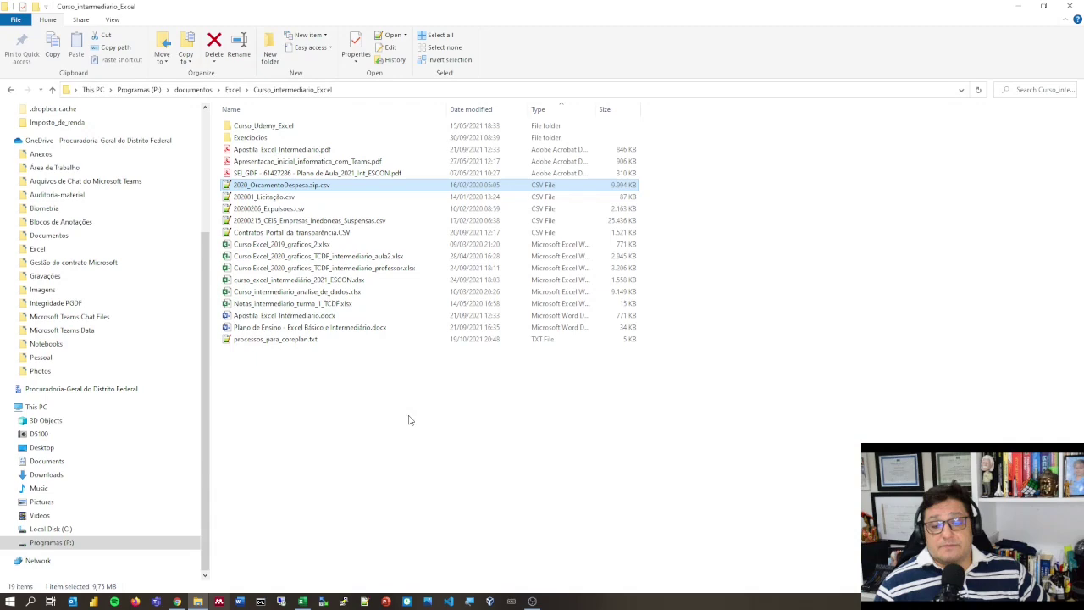
{"action": "double_click", "coordinate": [304, 185]}
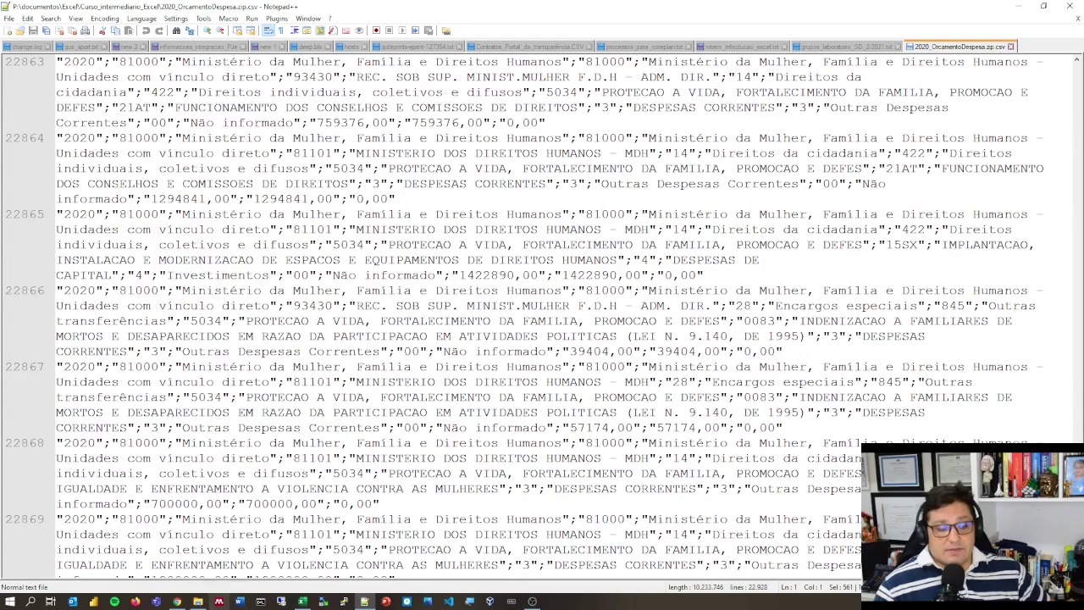
{"action": "scroll", "coordinate": [525, 314], "scroll_direction": "down", "scroll_amount": 1}
{"action": "scroll", "coordinate": [525, 314], "scroll_direction": "down", "scroll_amount": 7}
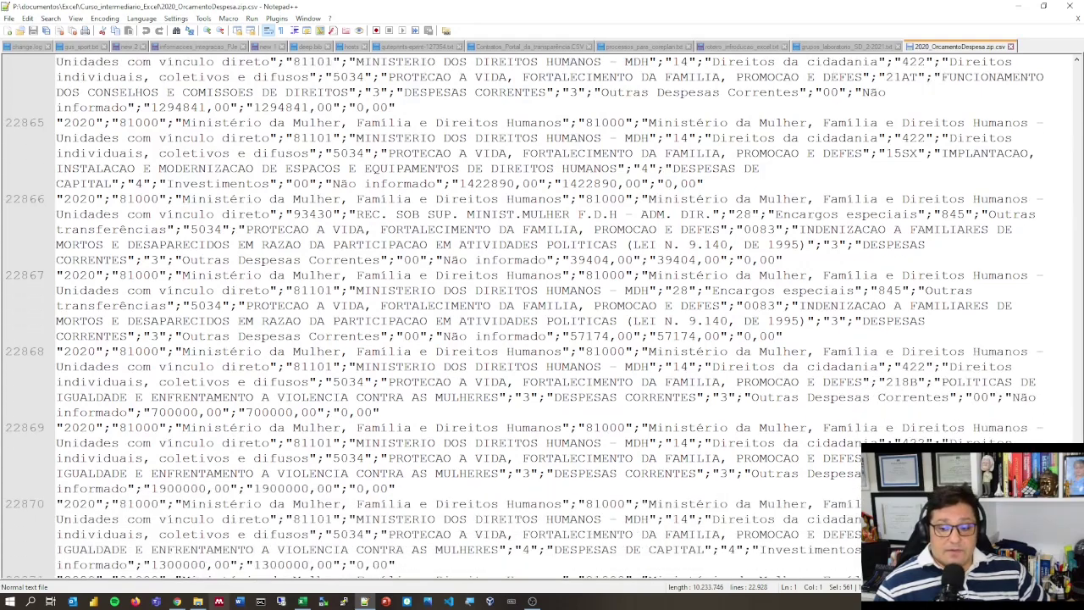
{"action": "scroll", "coordinate": [525, 319], "scroll_direction": "down", "scroll_amount": 9}
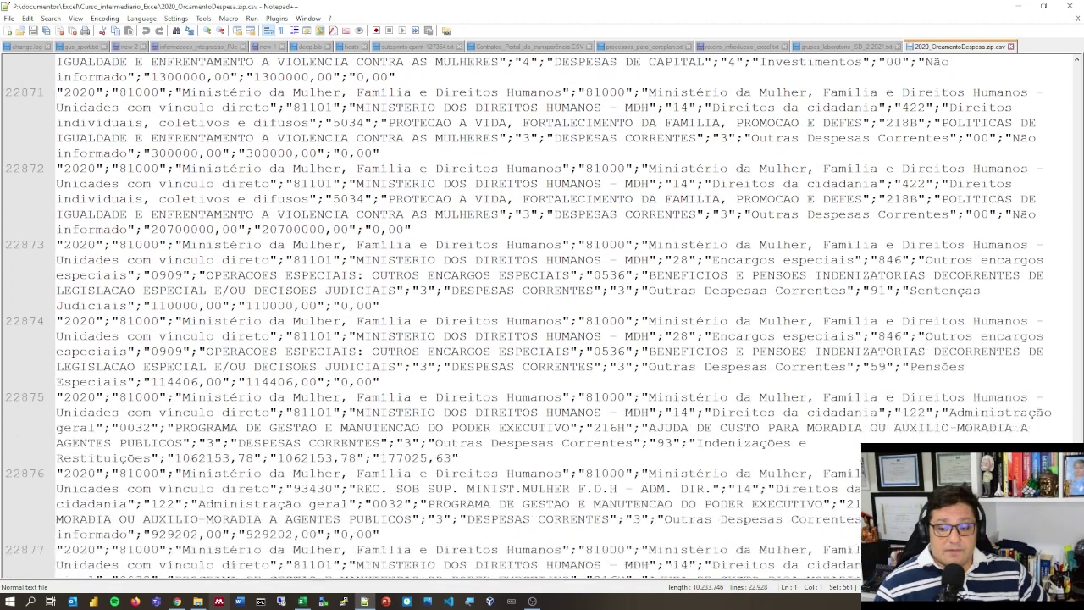
{"action": "scroll", "coordinate": [525, 314], "scroll_direction": "down", "scroll_amount": 20}
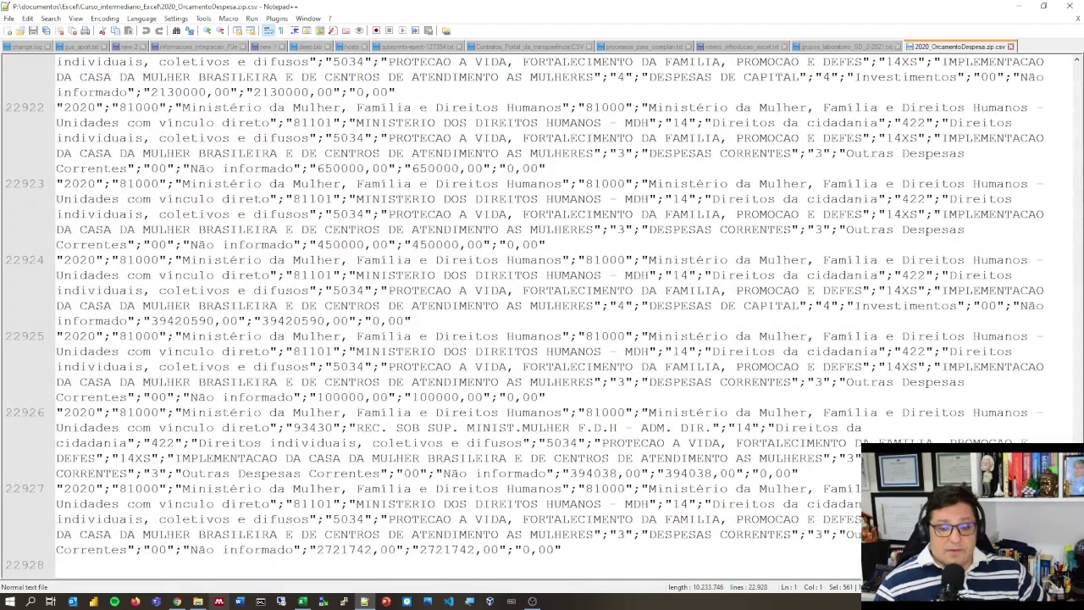
{"action": "triple_click", "coordinate": [77, 497]}
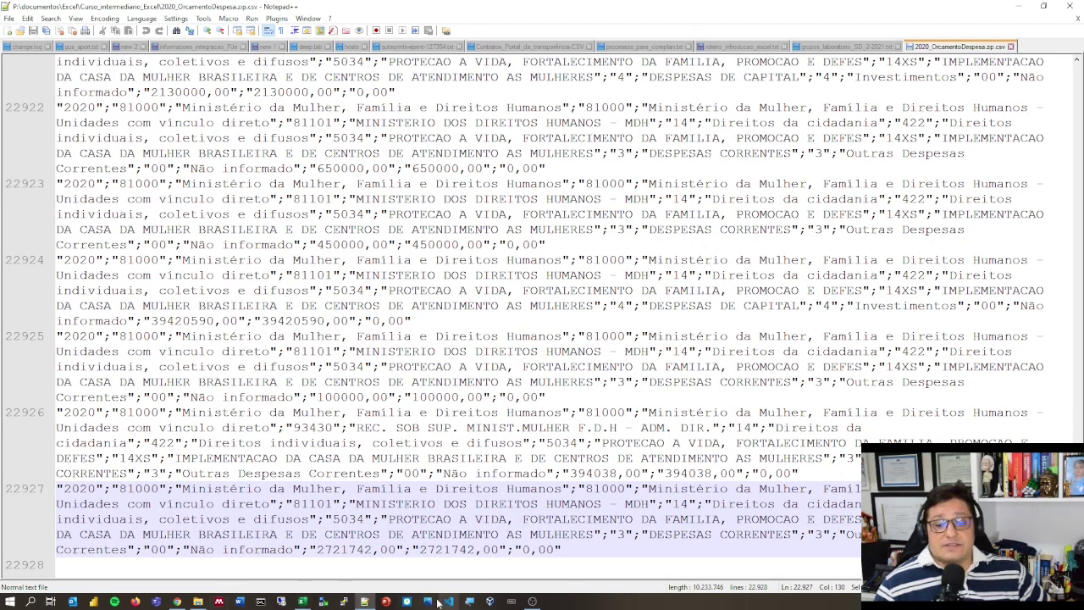
Select row 22927 in the Importacao_de_dados worksheet, compare it with the last CSV line in Notepad++, and close Notepad++
{"action": "key", "text": "alt+Tab"}
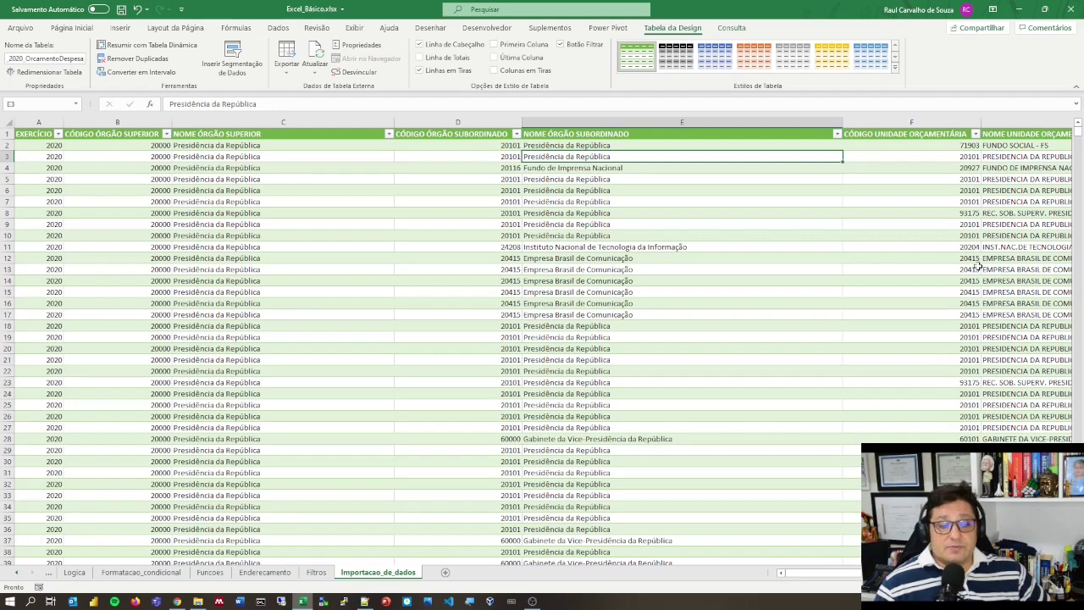
{"action": "left_click_drag", "start_coordinate": [1073, 136], "coordinate": [1081, 240]}
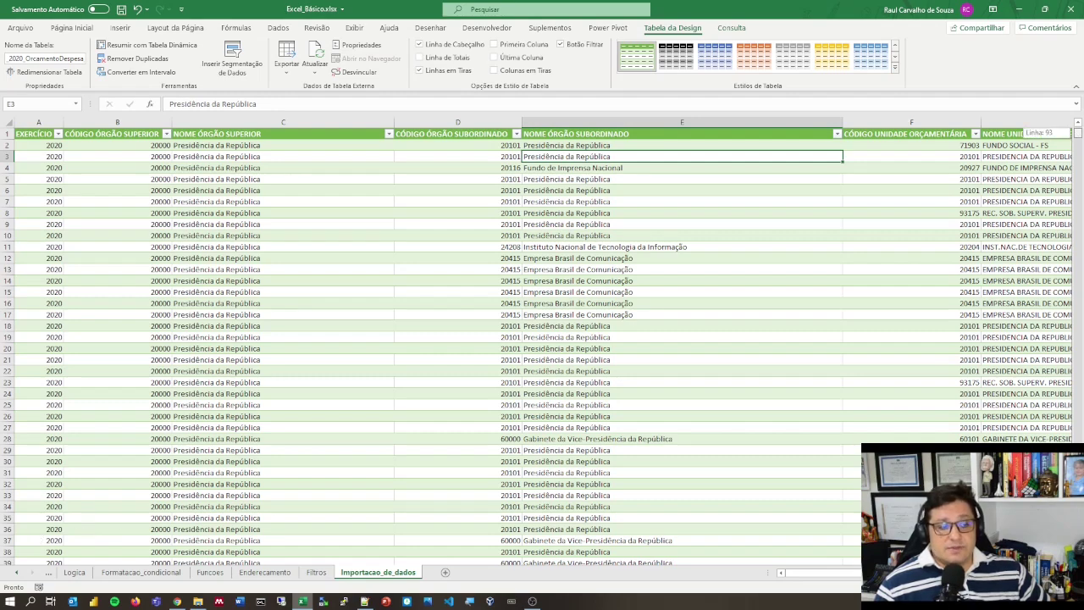
{"action": "left_click_drag", "start_coordinate": [1075, 135], "coordinate": [1077, 338]}
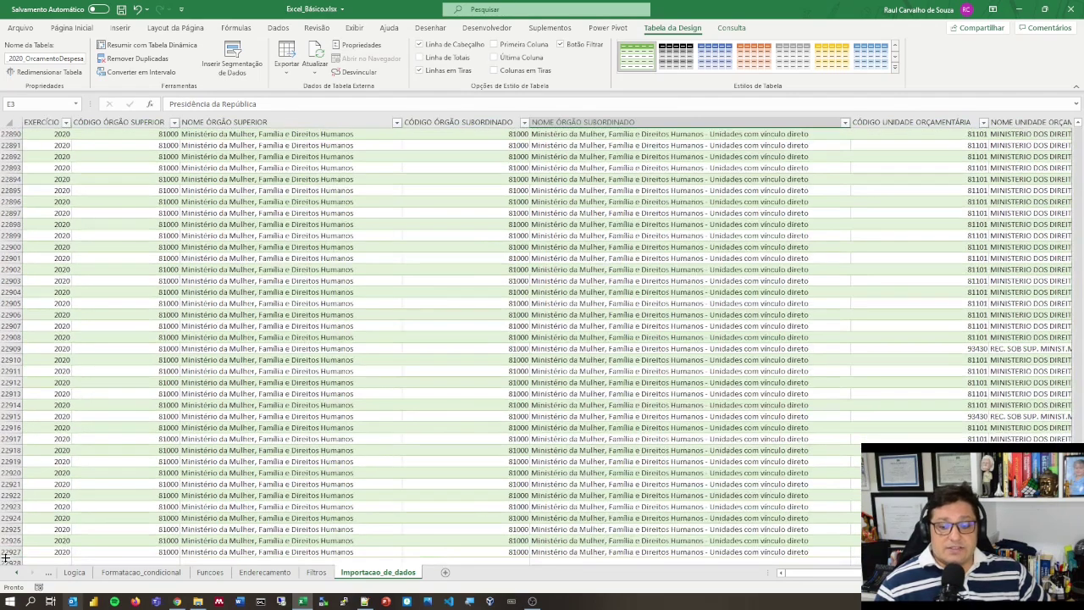
{"action": "left_click", "coordinate": [9, 551]}
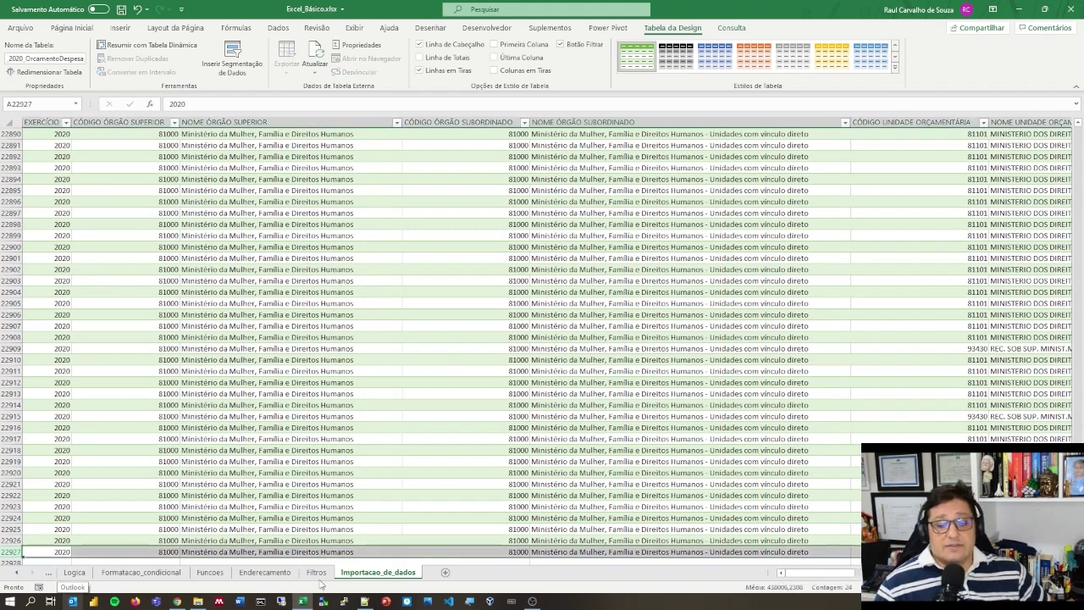
{"action": "left_click", "coordinate": [364, 601]}
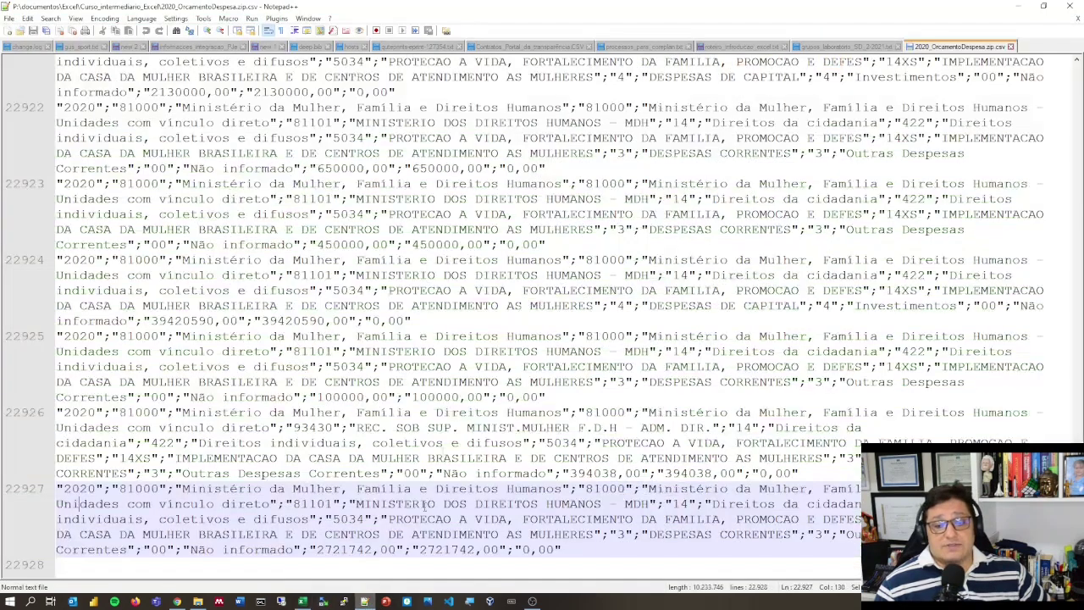
{"action": "left_click", "coordinate": [1069, 6]}
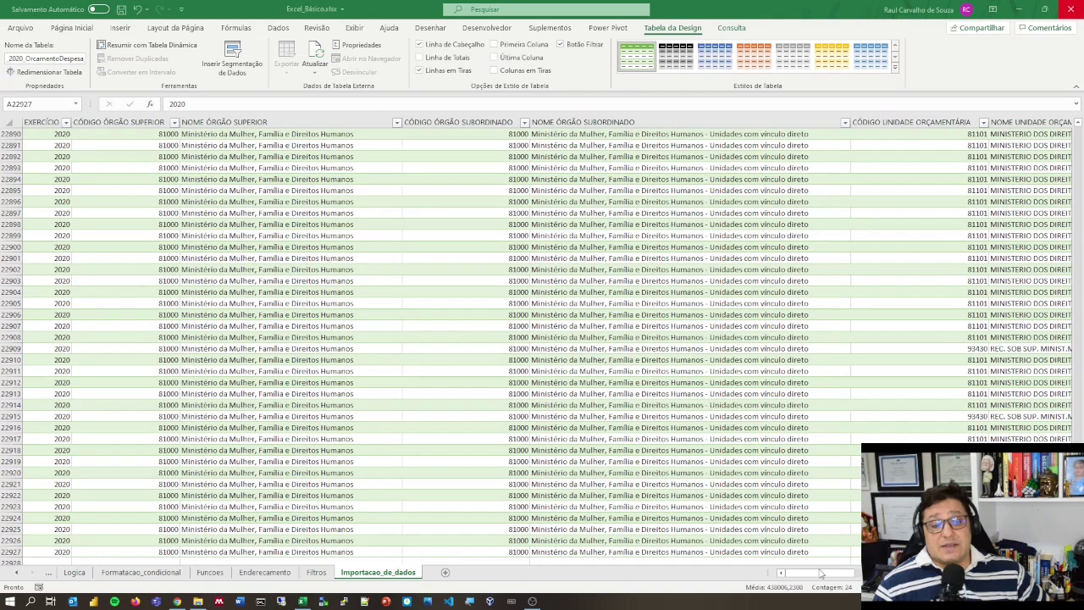
{"action": "mouse_move", "coordinate": [820, 574]}
{"action": "left_mouse_down"}
{"action": "mouse_move", "coordinate": [851, 581]}
{"action": "mouse_move", "coordinate": [810, 580]}
{"action": "left_mouse_up"}
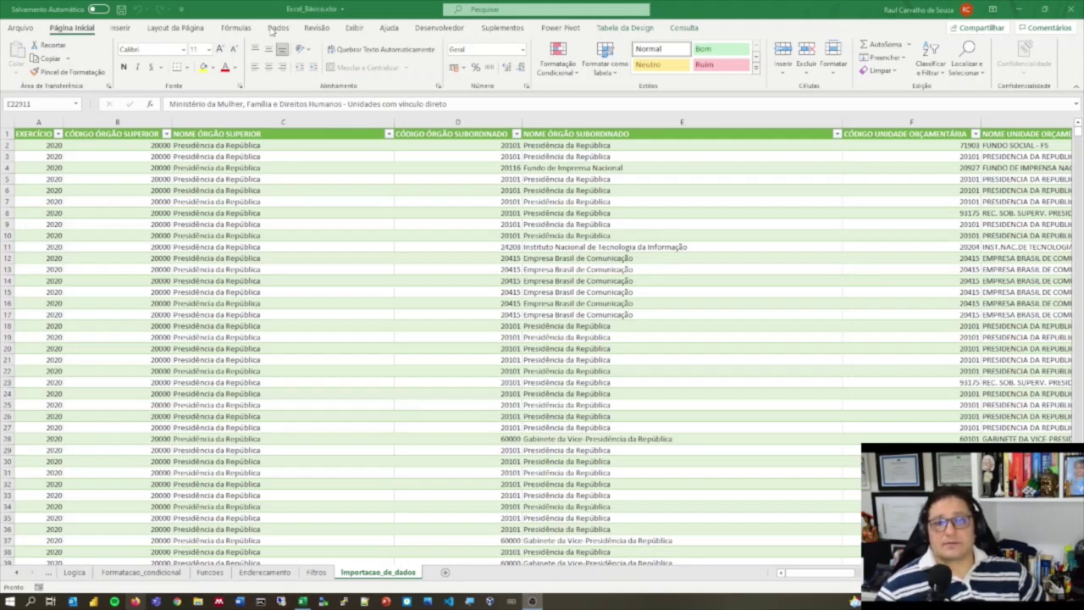
Start a Text/CSV import of 2020_OrcamentoDespesa.zip.csv from the documentos\Excel\Curso_intermediario_Excel folder on drive P
{"action": "left_click", "coordinate": [273, 29]}
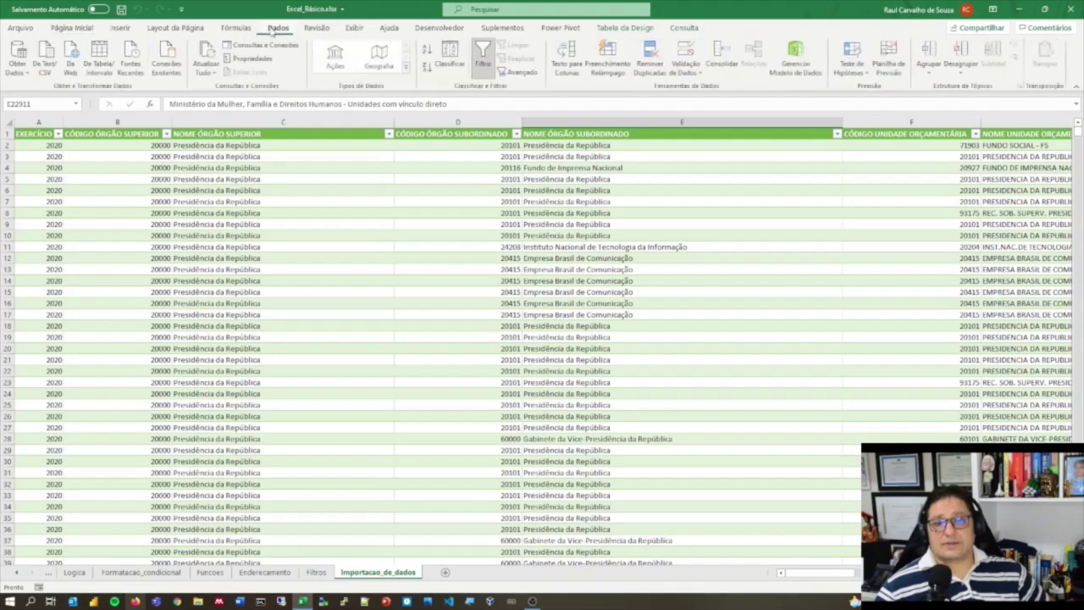
{"action": "left_click", "coordinate": [20, 71]}
{"action": "mouse_move", "coordinate": [68, 97]}
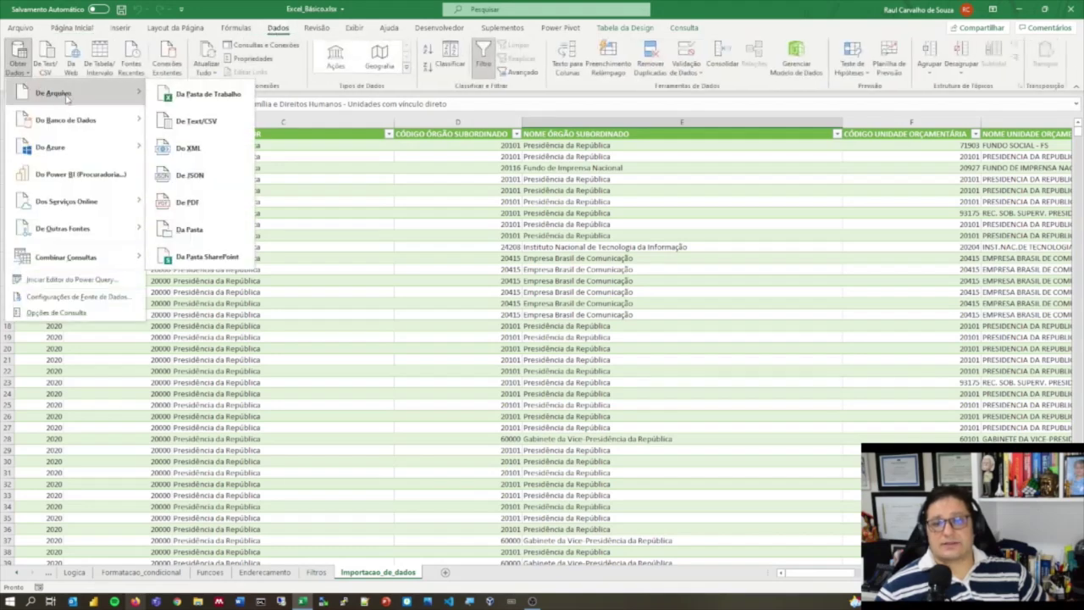
{"action": "left_click", "coordinate": [207, 121]}
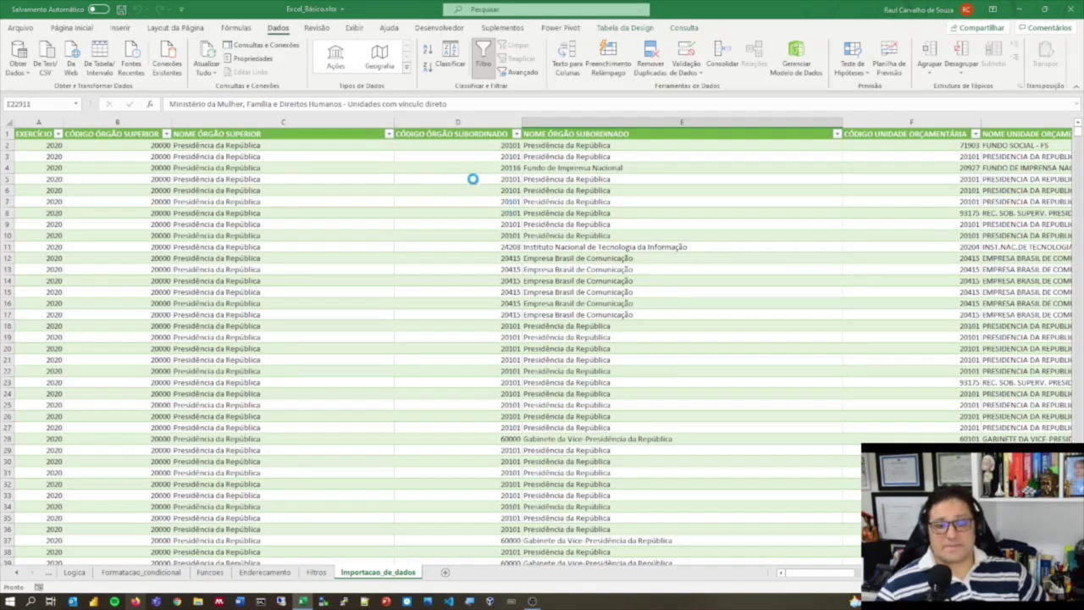
{"action": "scroll", "coordinate": [254, 335], "scroll_direction": "down", "scroll_amount": 1}
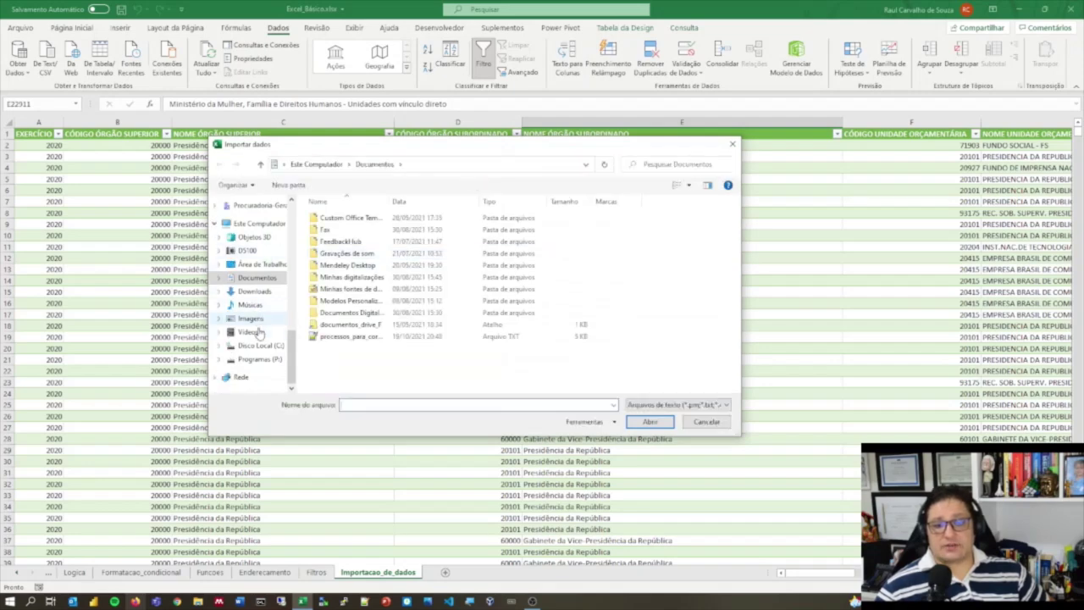
{"action": "double_click", "coordinate": [339, 234]}
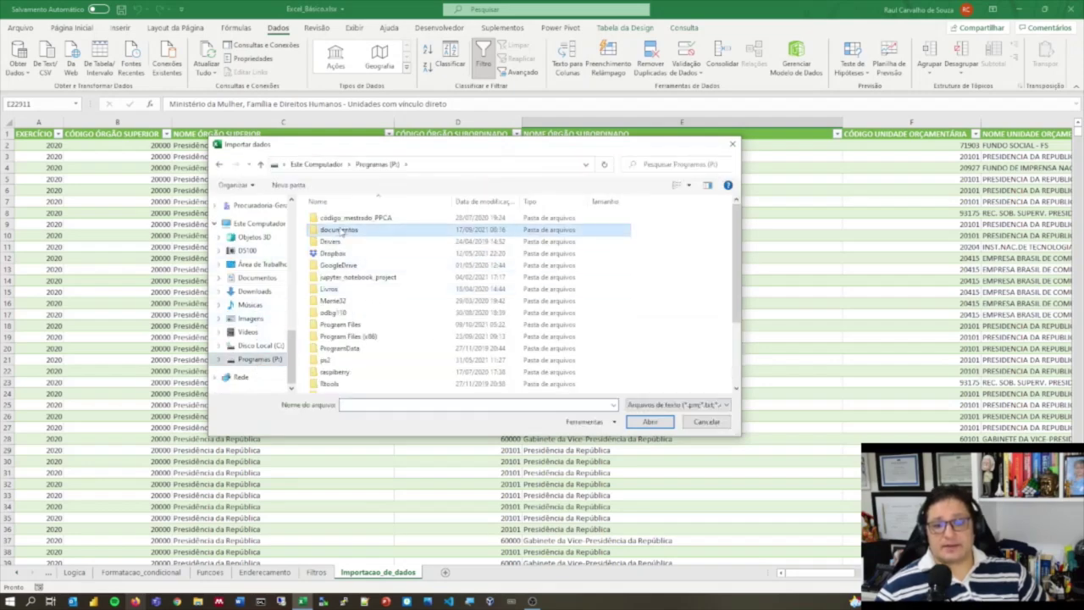
{"action": "double_click", "coordinate": [328, 301]}
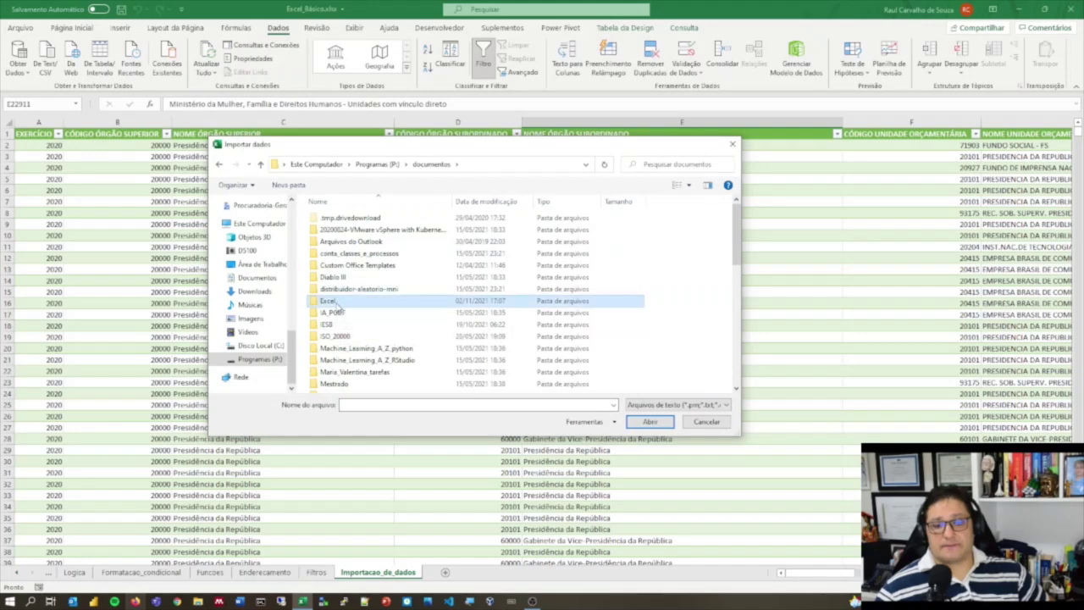
{"action": "double_click", "coordinate": [383, 220]}
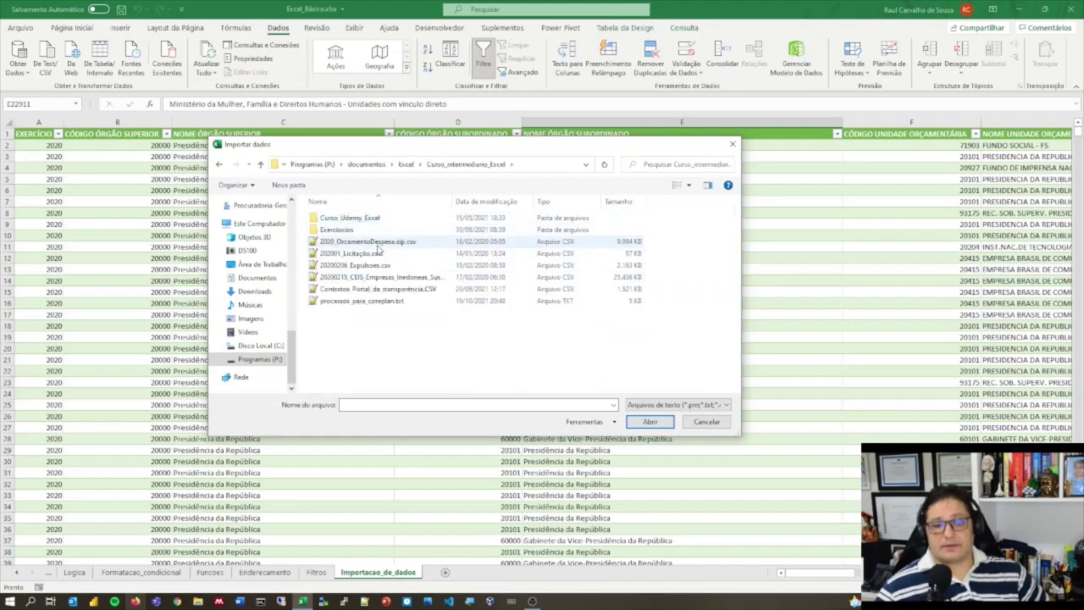
{"action": "double_click", "coordinate": [381, 244]}
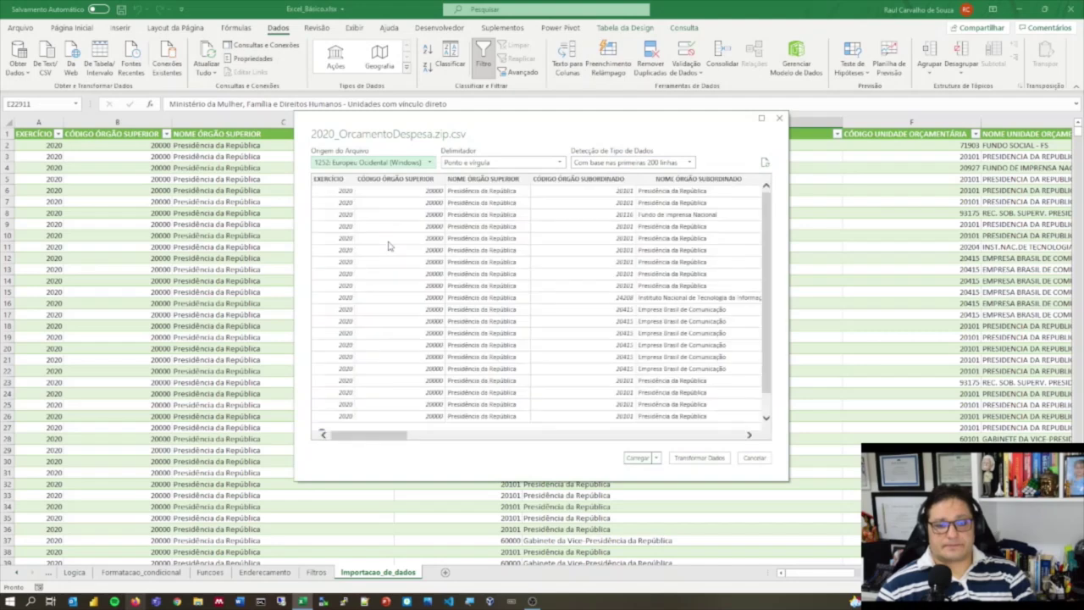
Examine the import preview's load choices and the options for delimiter, data type detection and file origin encoding, without changing them
{"action": "left_click", "coordinate": [656, 458]}
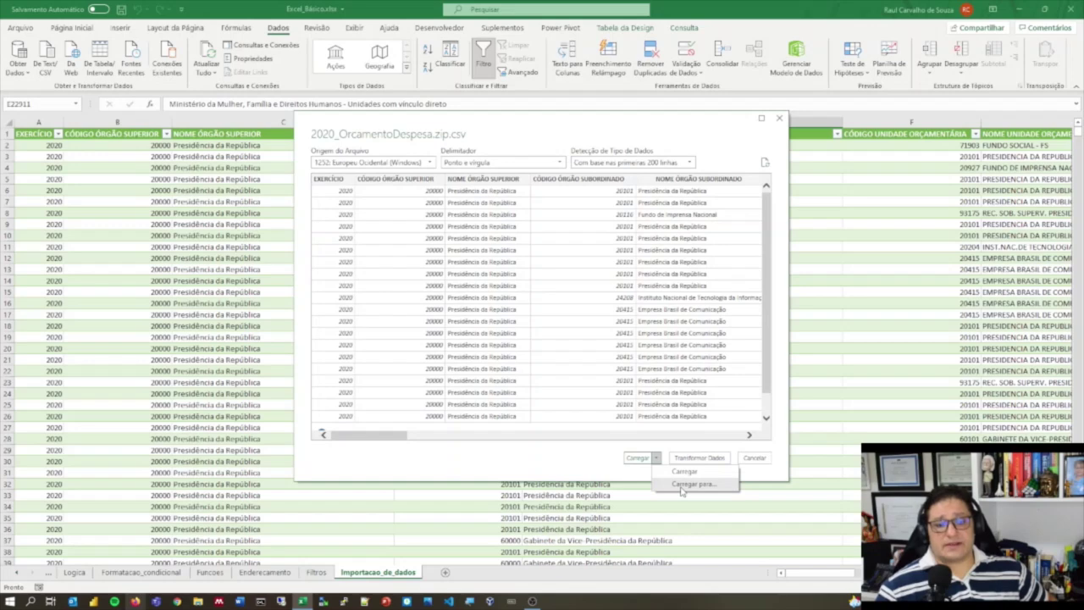
{"action": "left_click", "coordinate": [655, 457]}
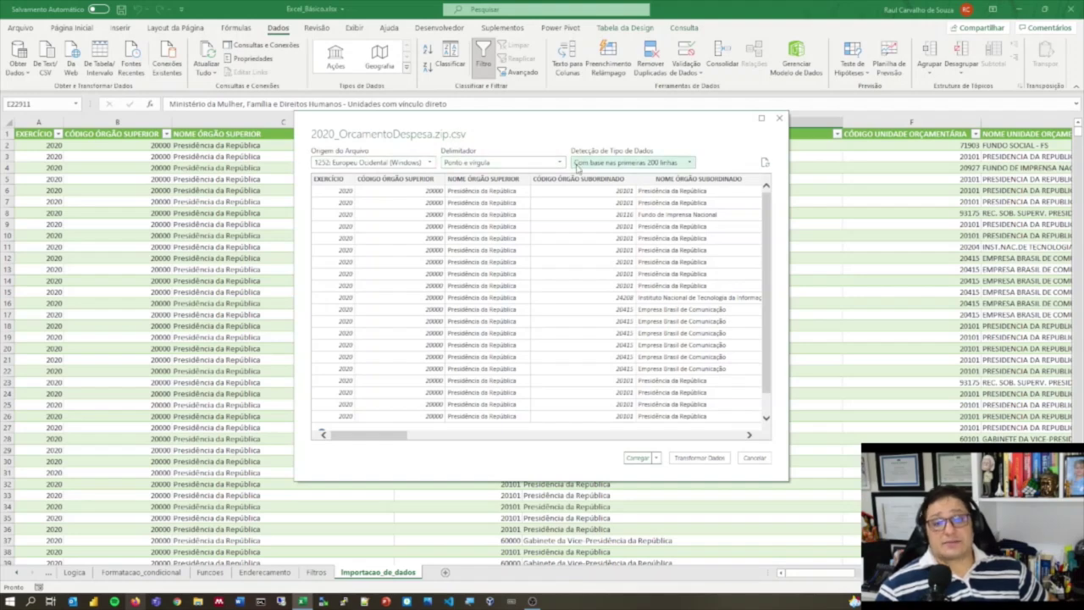
{"action": "left_click", "coordinate": [560, 163]}
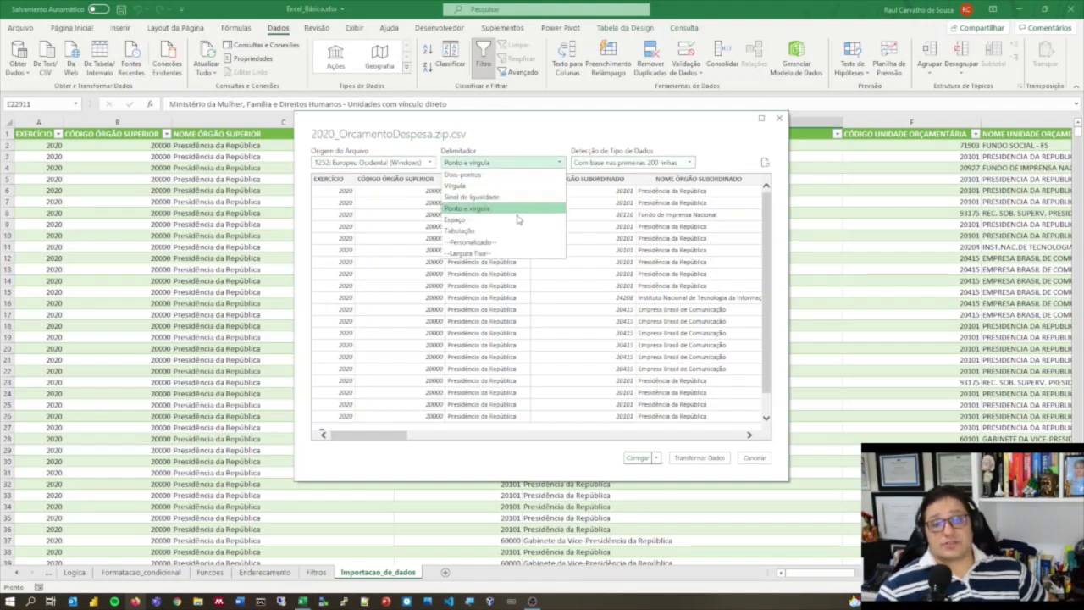
{"action": "left_click", "coordinate": [571, 138]}
{"action": "left_click", "coordinate": [693, 163]}
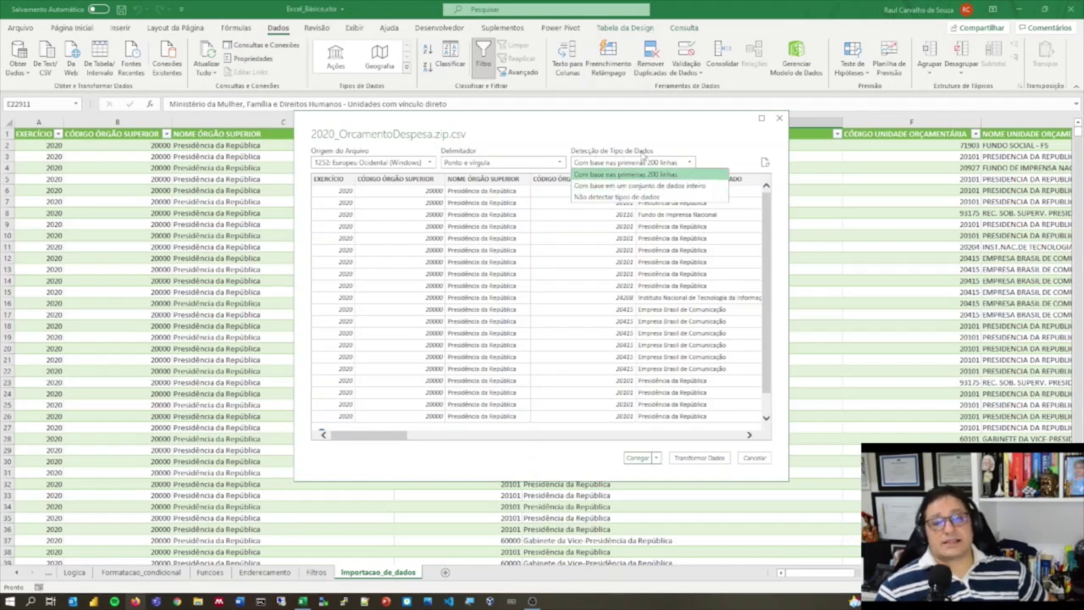
{"action": "left_click", "coordinate": [338, 150]}
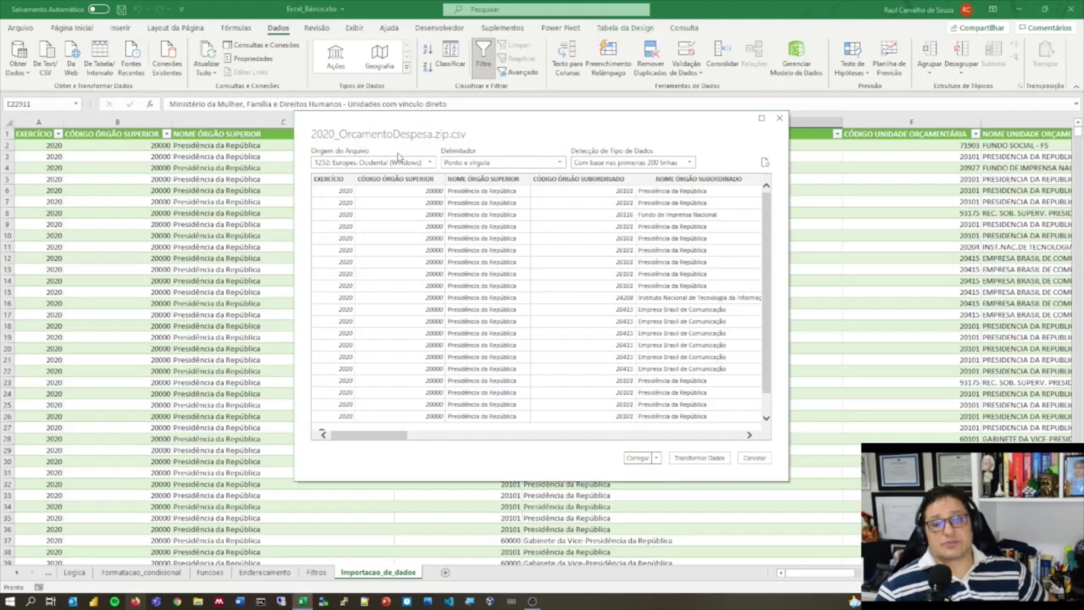
{"action": "left_click", "coordinate": [426, 162]}
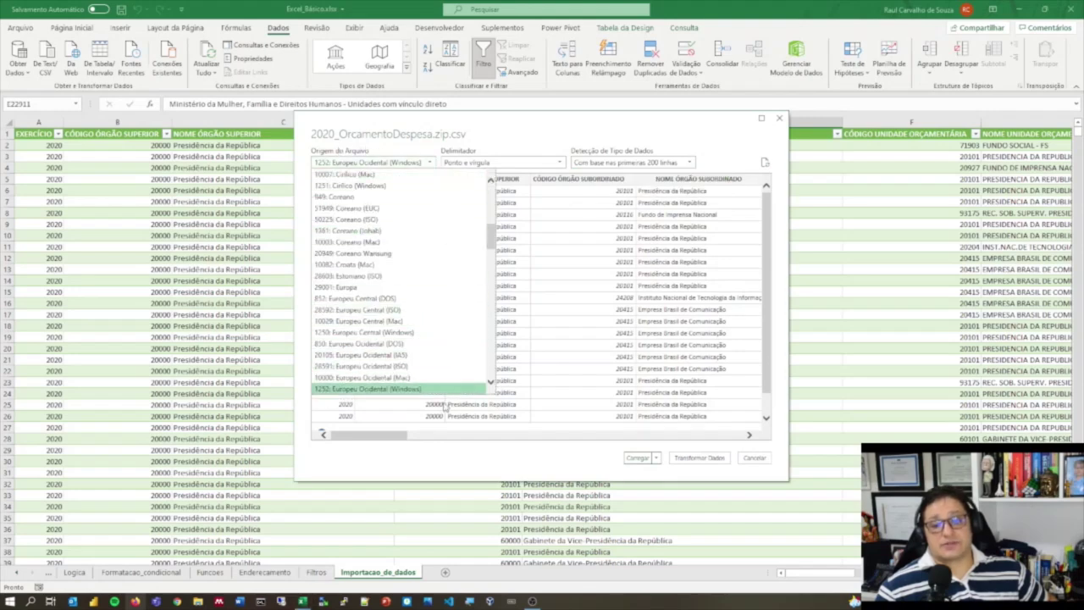
{"action": "left_click_drag", "start_coordinate": [500, 240], "coordinate": [492, 365]}
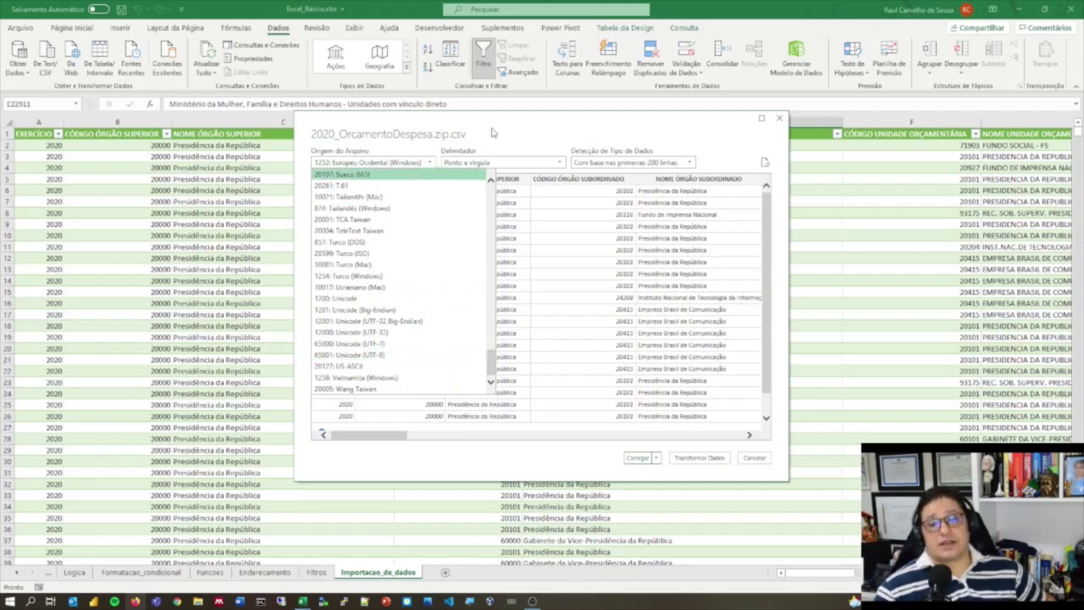
{"action": "left_click", "coordinate": [385, 162]}
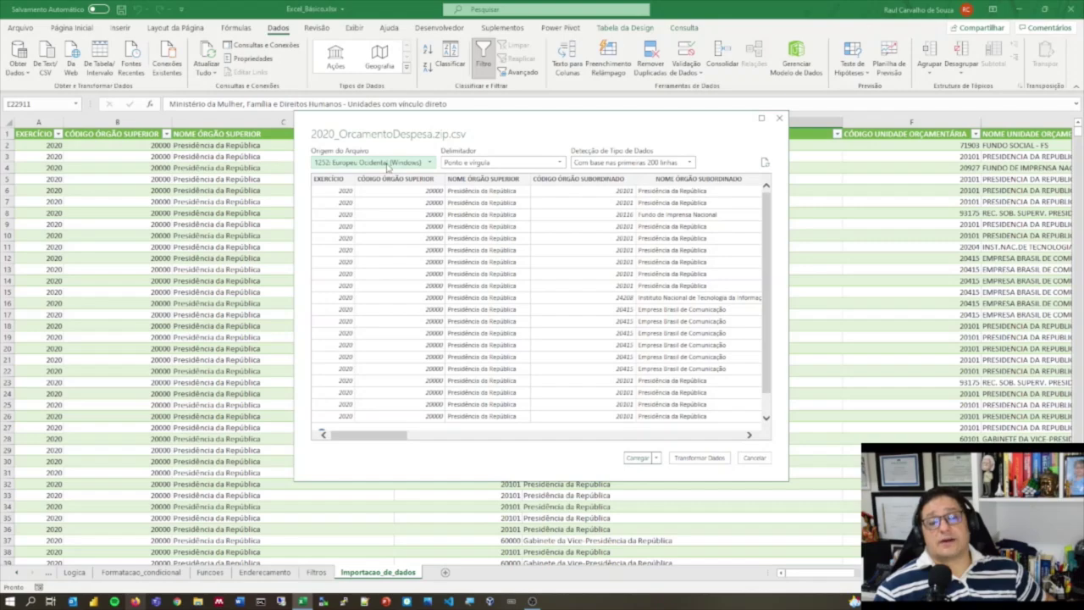
Open the previewed budget data for transformation in the Power Query Editor and switch between the two 2020_OrcamentoDespesa queries
{"action": "left_click", "coordinate": [687, 462]}
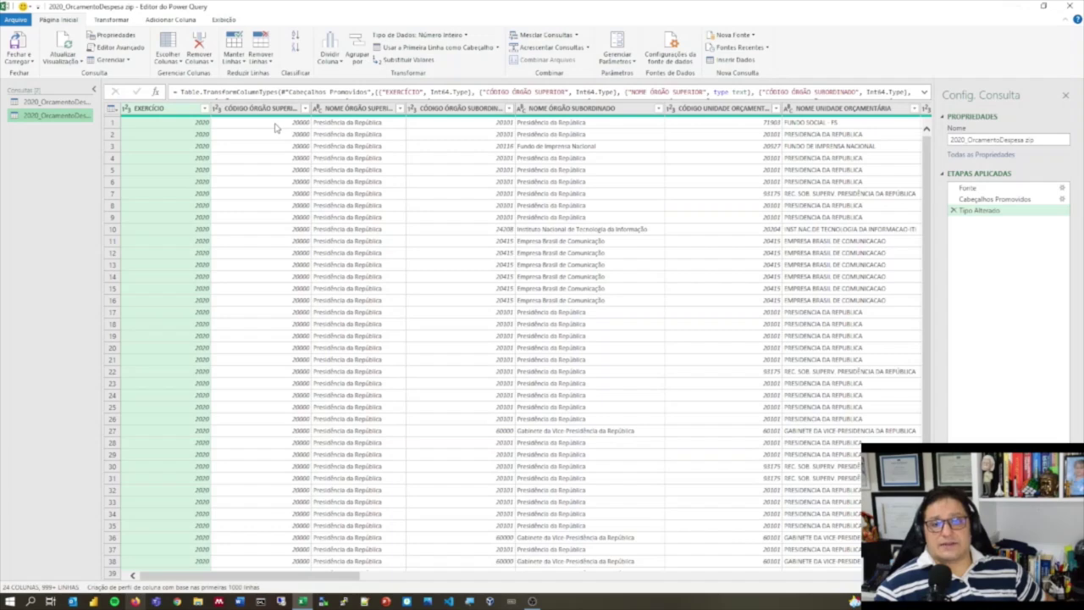
{"action": "left_click", "coordinate": [71, 118]}
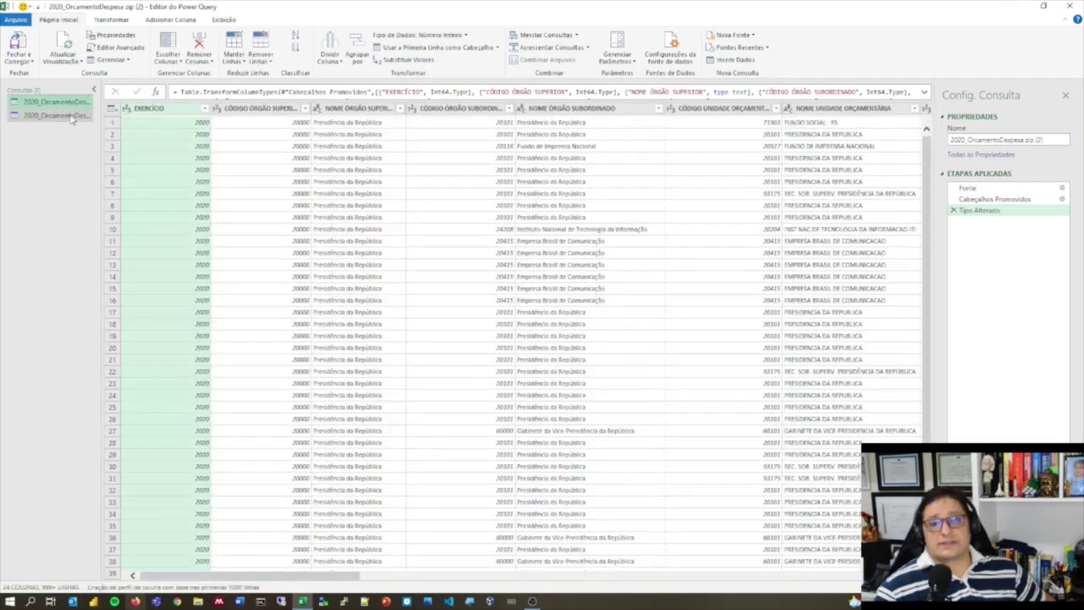
Examine the rows of the 2020_OrcamentoDespesa zip query and the filter values of its EXERCÍCIO column
{"action": "left_click", "coordinate": [71, 119]}
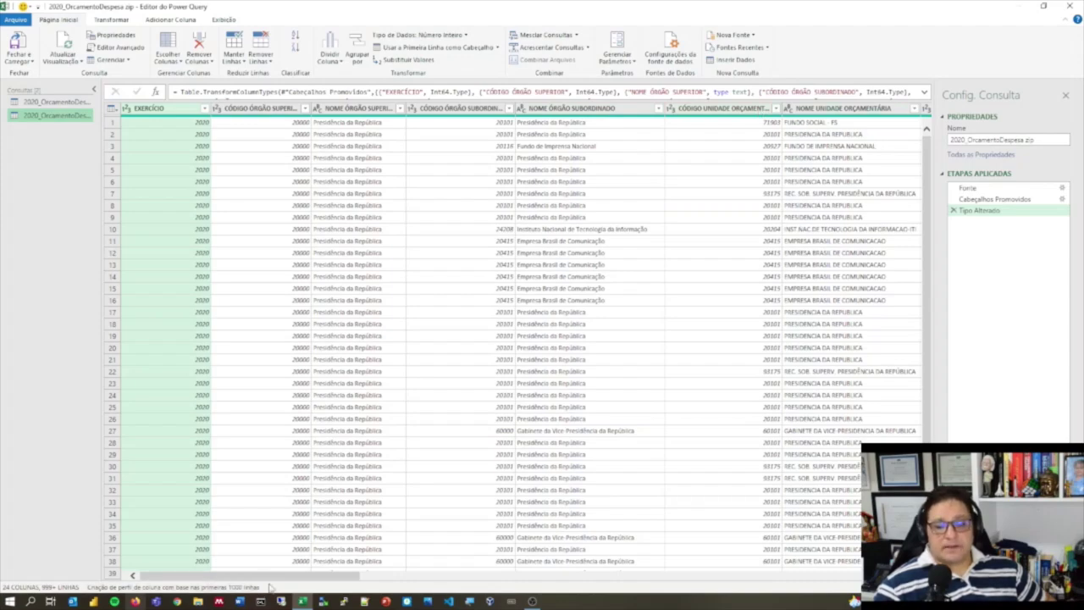
{"action": "left_click_drag", "start_coordinate": [278, 576], "coordinate": [347, 579]}
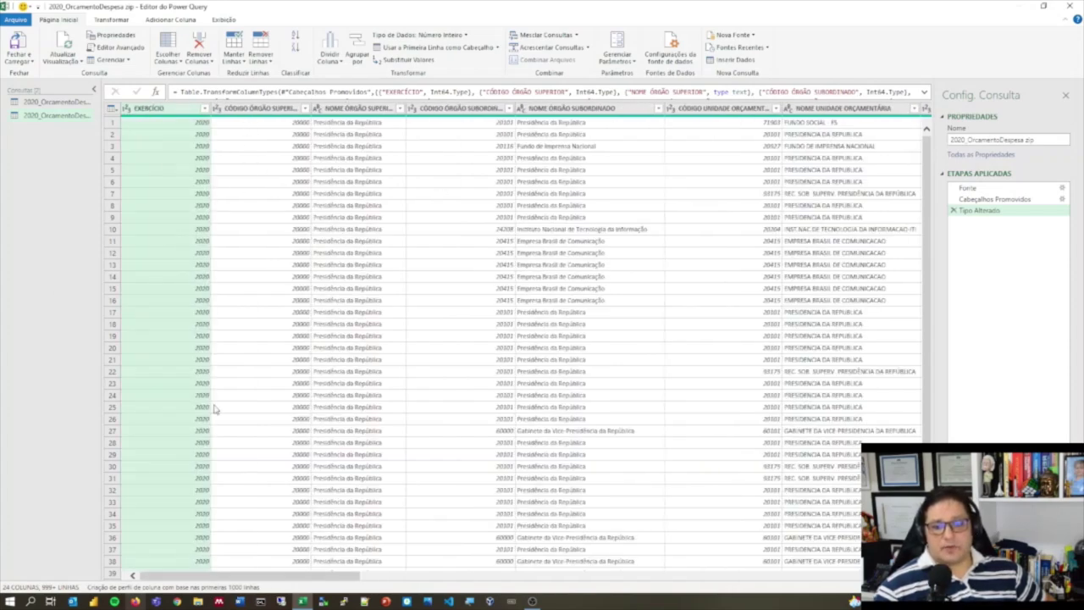
{"action": "scroll", "coordinate": [930, 301], "scroll_direction": "down", "scroll_amount": 4}
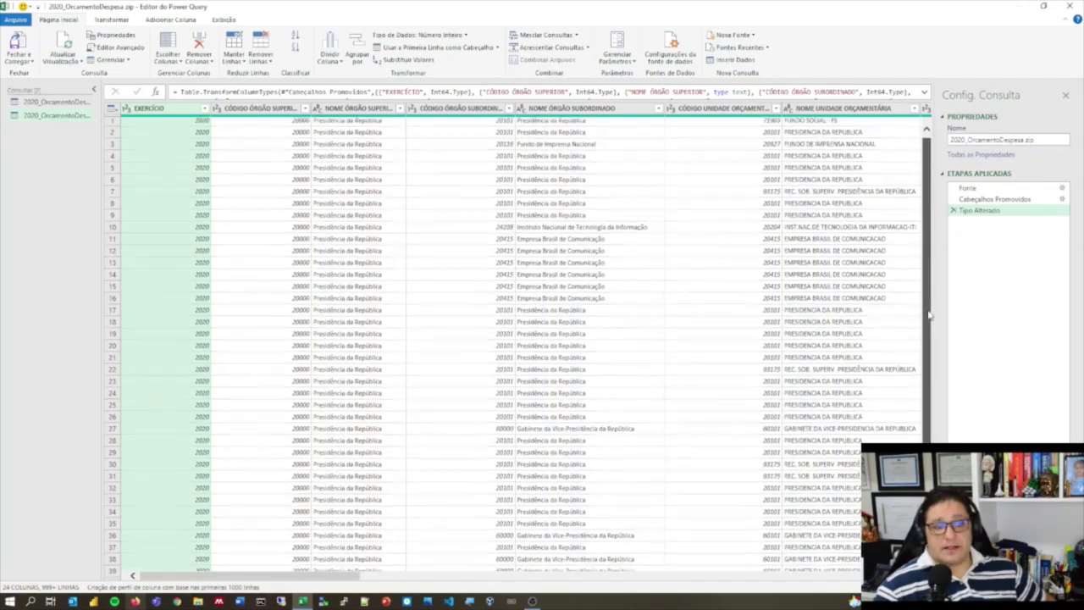
{"action": "left_click_drag", "start_coordinate": [929, 474], "coordinate": [941, 241]}
{"action": "left_click", "coordinate": [204, 108]}
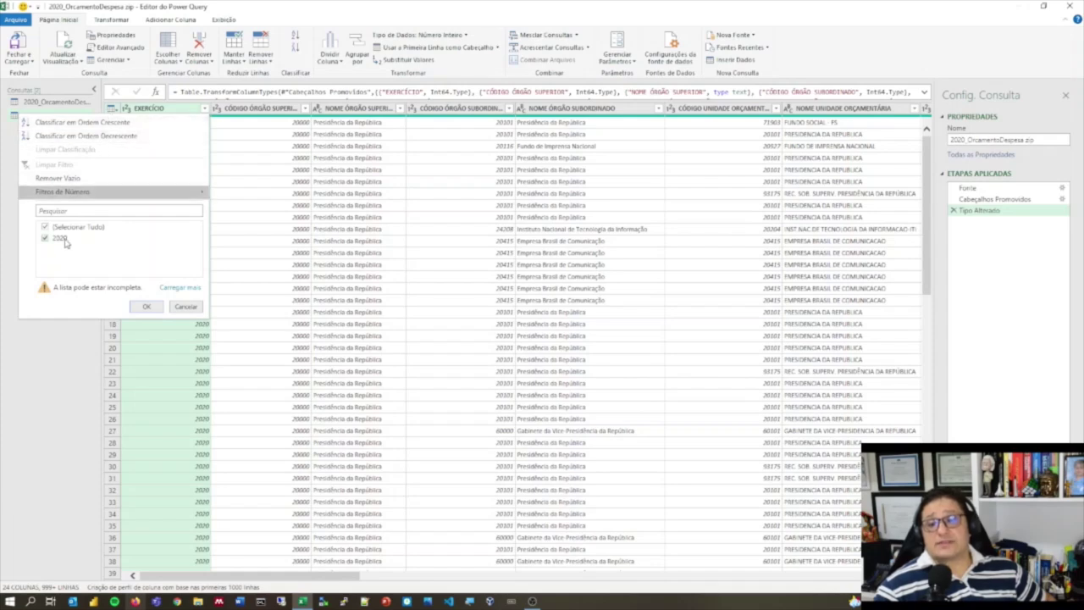
{"action": "left_click", "coordinate": [191, 306]}
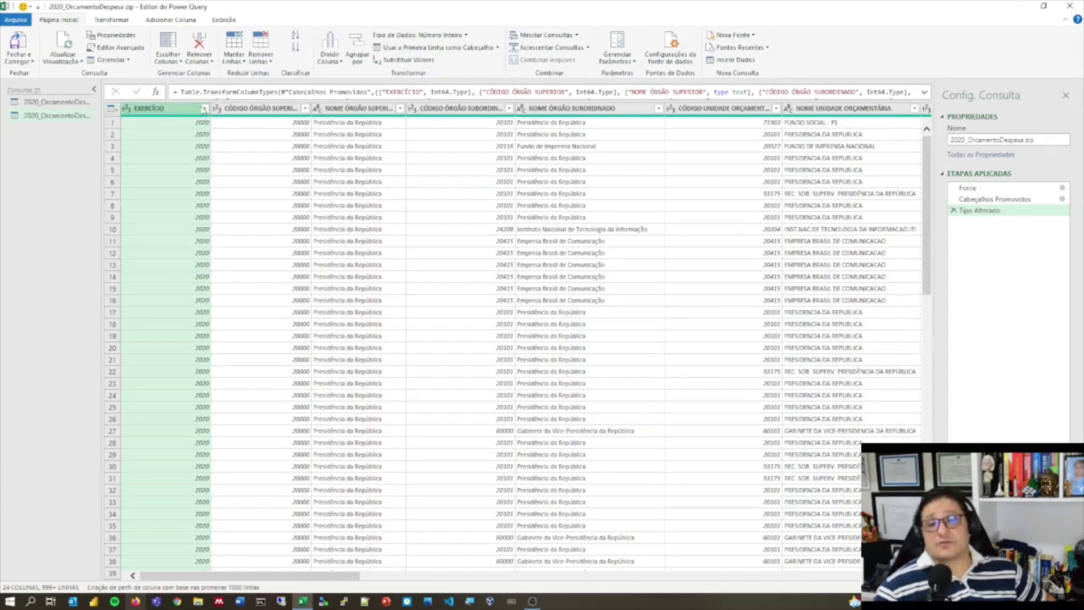
{"action": "left_click", "coordinate": [203, 108]}
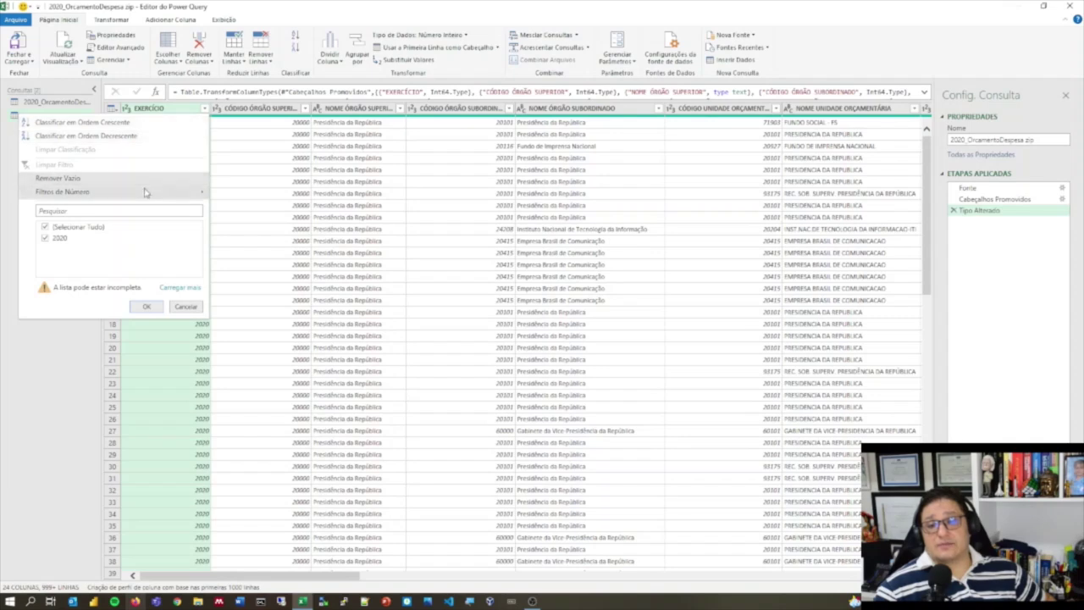
{"action": "mouse_move", "coordinate": [145, 194]}
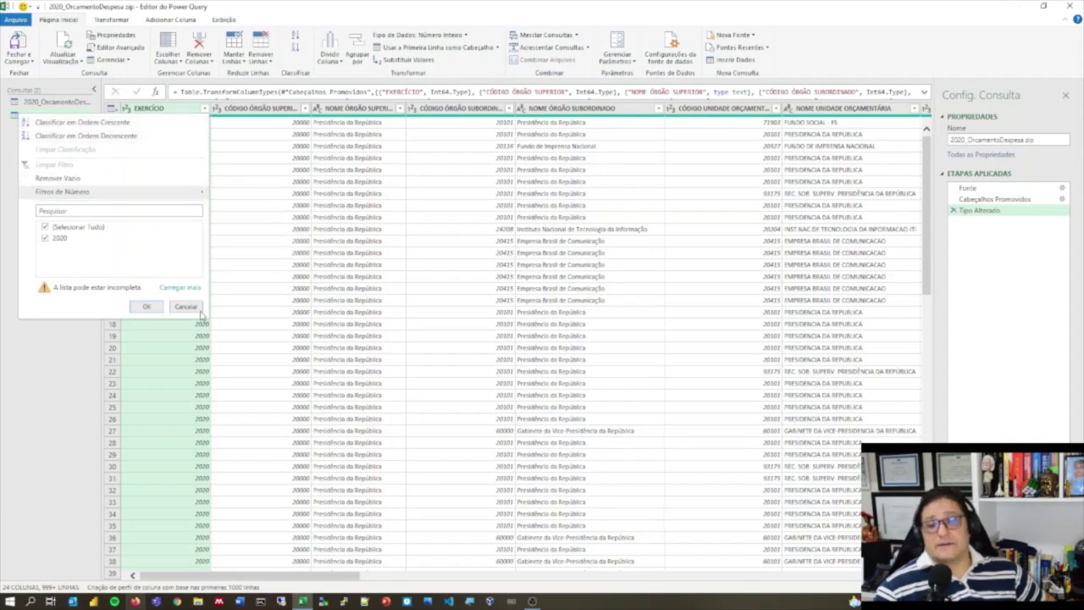
Remove the EXERCÍCIO column from the 2020_OrcamentoDespesa zip query
{"action": "left_click", "coordinate": [170, 111]}
{"action": "right_click", "coordinate": [170, 111]}
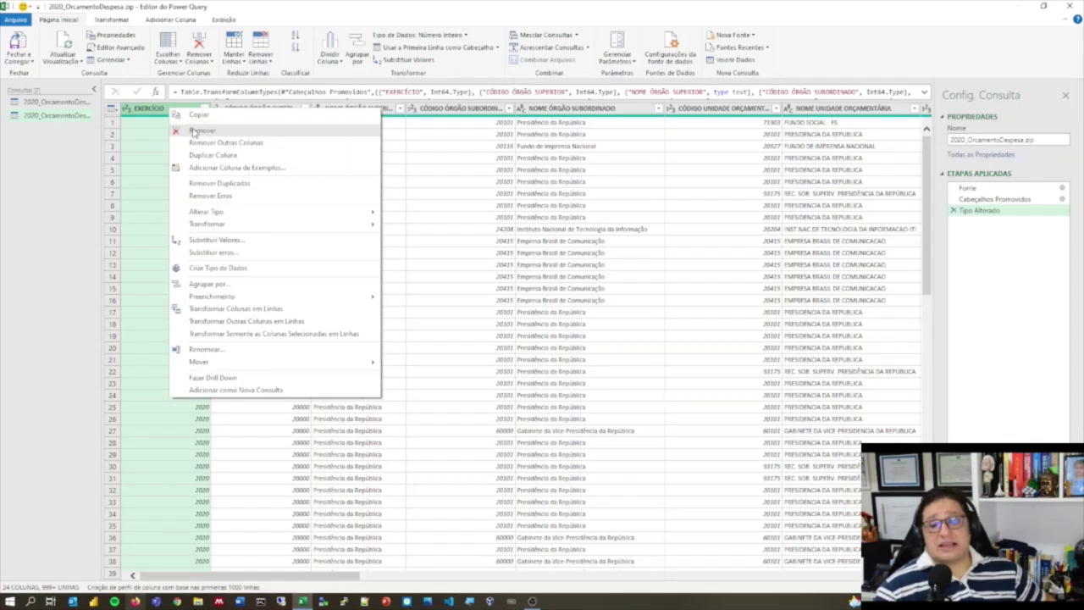
{"action": "left_click", "coordinate": [193, 131]}
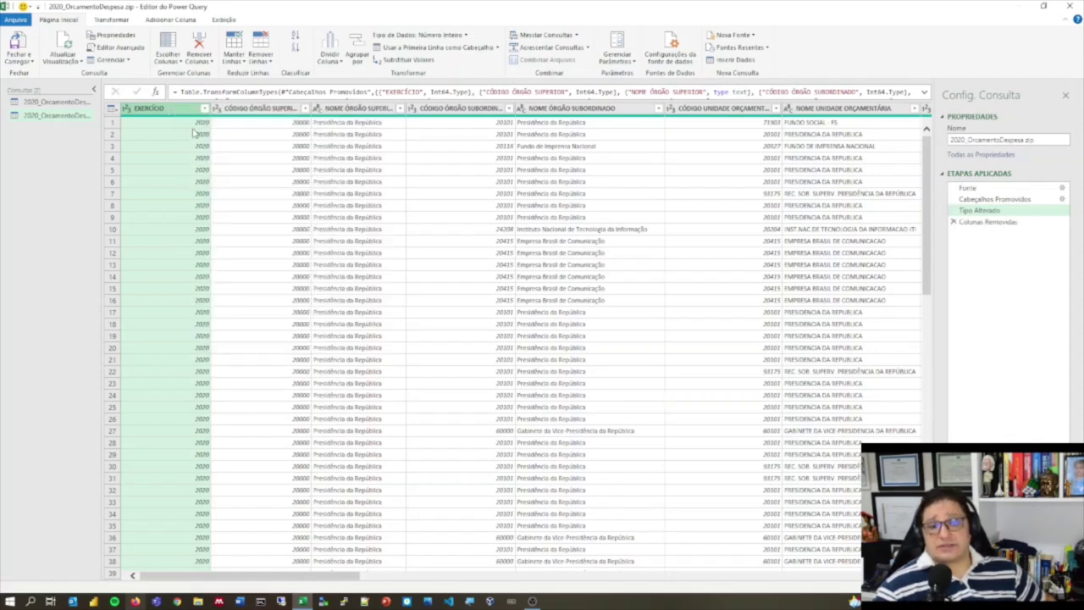
Filter 20000 out of the CÓDIGO ÓRGÃO SUPERIOR column, and restore all rows by including that value again
{"action": "left_click", "coordinate": [215, 109]}
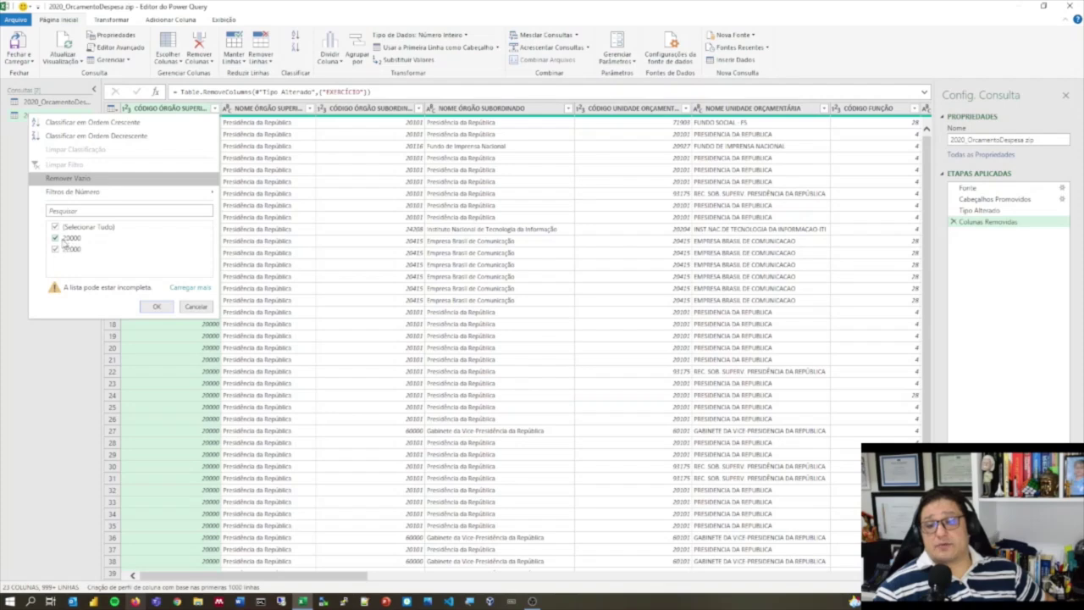
{"action": "left_click", "coordinate": [65, 242]}
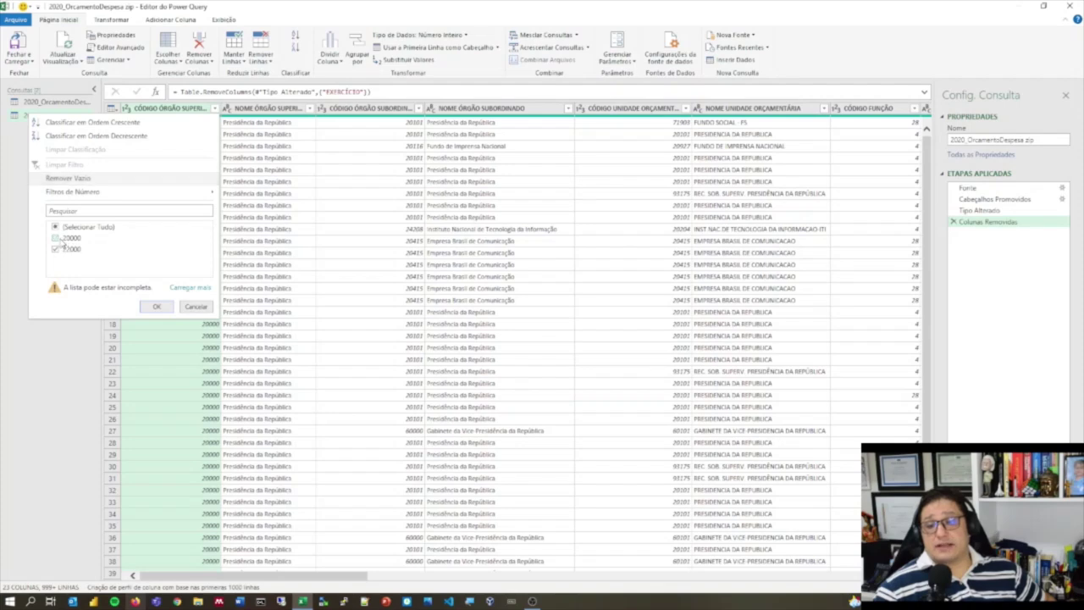
{"action": "left_click", "coordinate": [158, 307]}
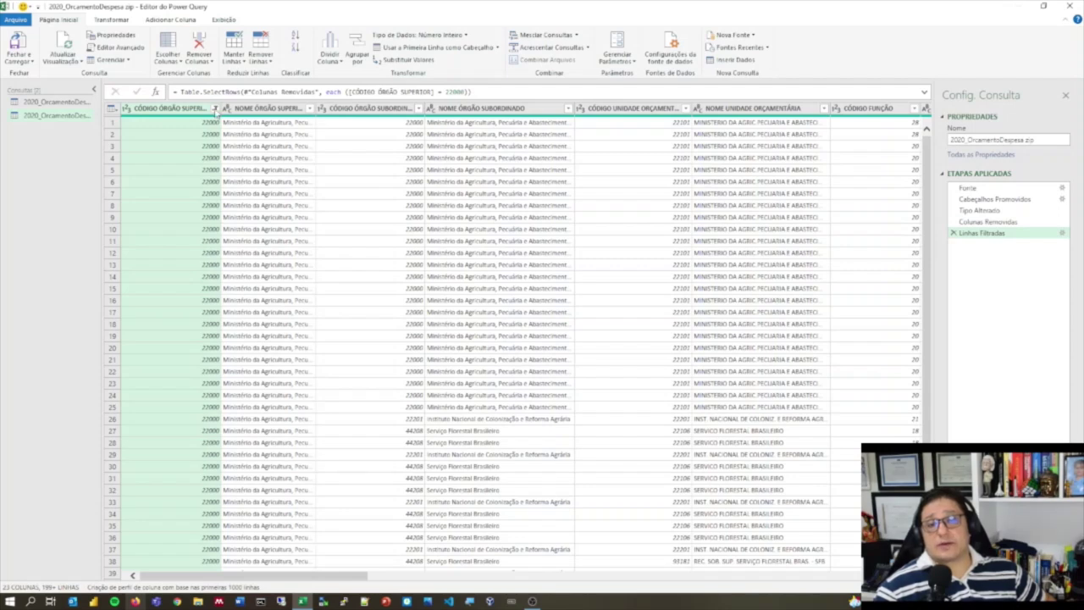
{"action": "left_click", "coordinate": [215, 108]}
{"action": "left_click", "coordinate": [73, 241]}
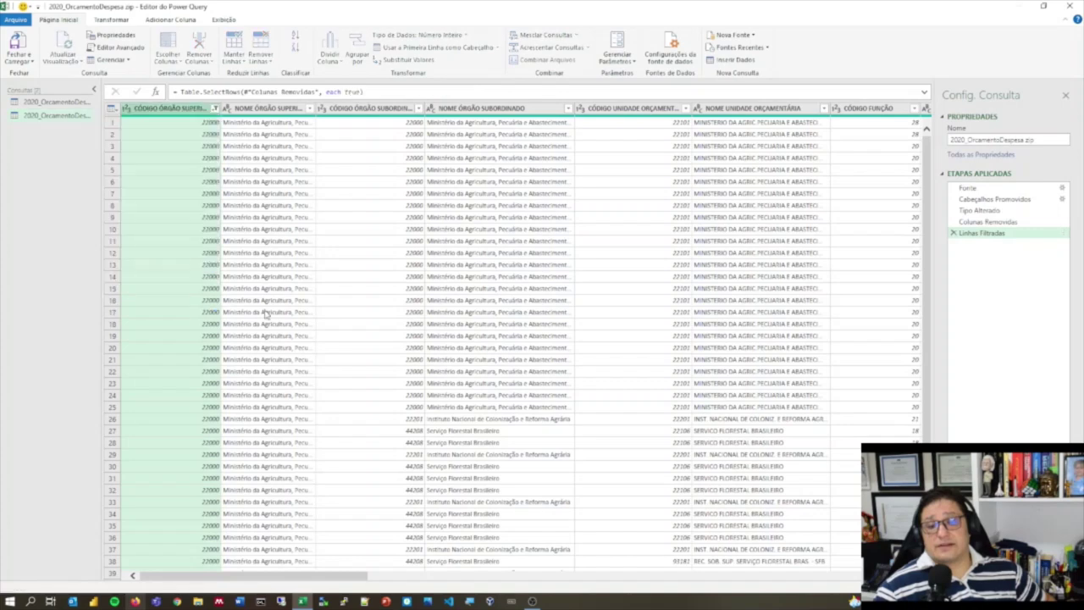
Check the available filter values of the CÓDIGO ÓRGÃO SUBORDINADO and CÓDIGO UNIDADE ORÇAMENTÁRIA columns
{"action": "left_click", "coordinate": [418, 108]}
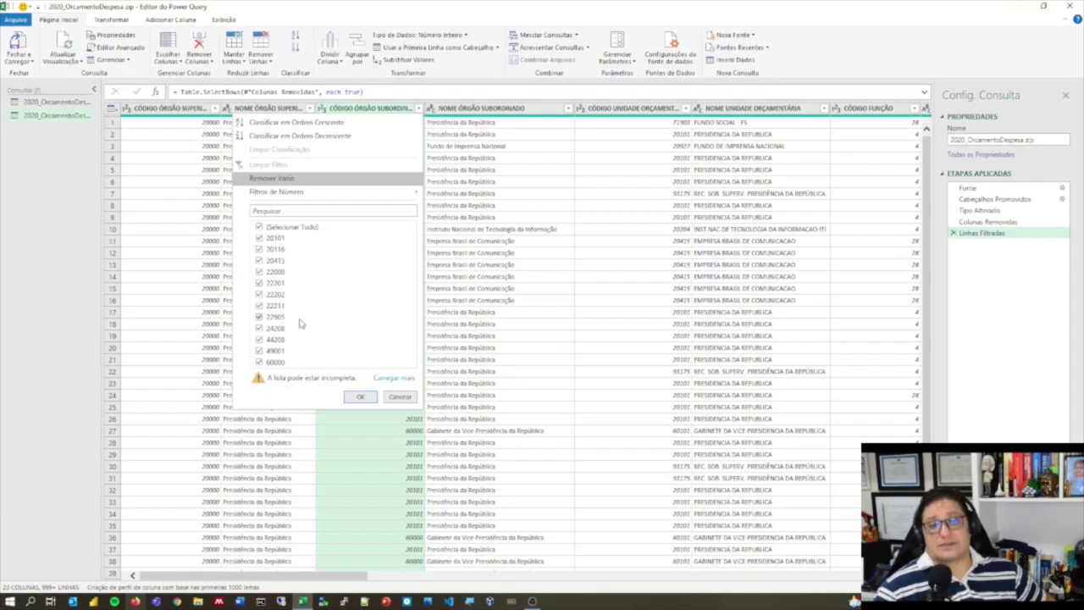
{"action": "left_click", "coordinate": [419, 110]}
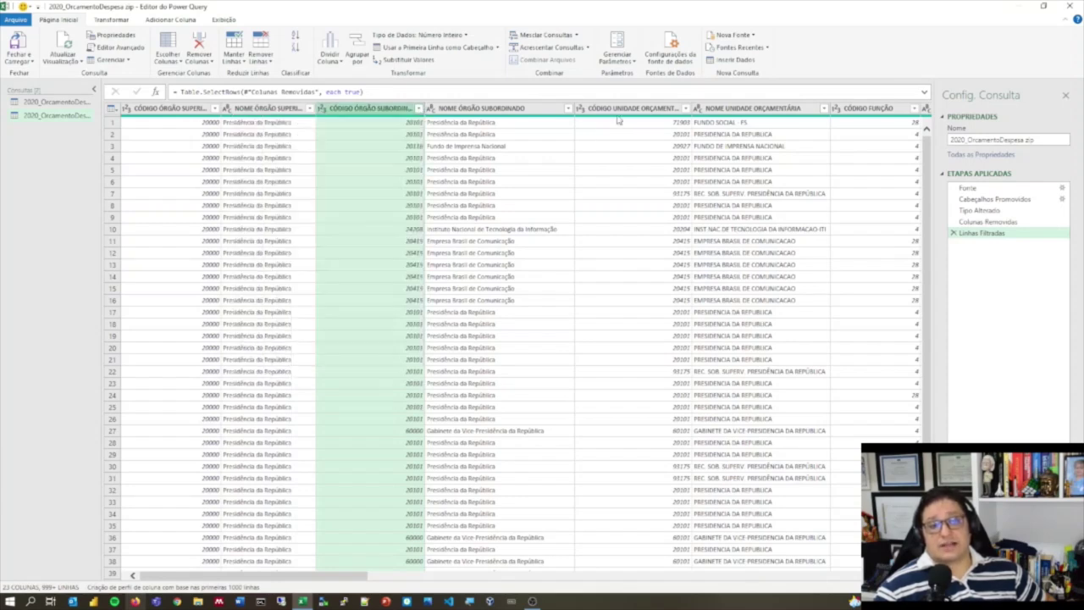
{"action": "left_click", "coordinate": [684, 108]}
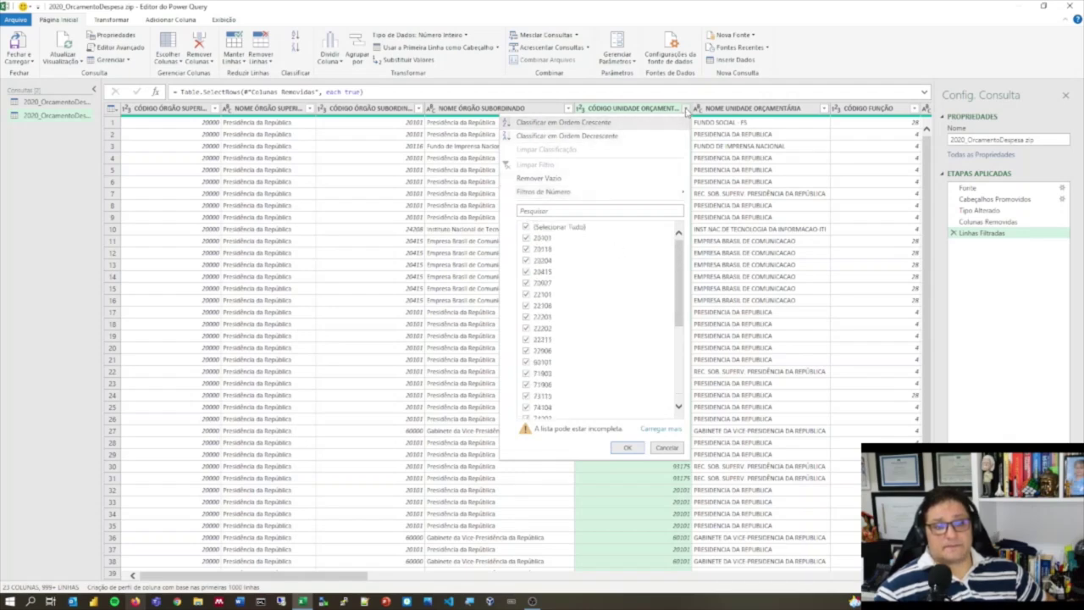
{"action": "left_click", "coordinate": [684, 108]}
Examine the remaining columns through to the three budget amounts, including the filter values of ORÇAMENTO INICIAL (R$)
{"action": "left_click_drag", "start_coordinate": [322, 580], "coordinate": [444, 584]}
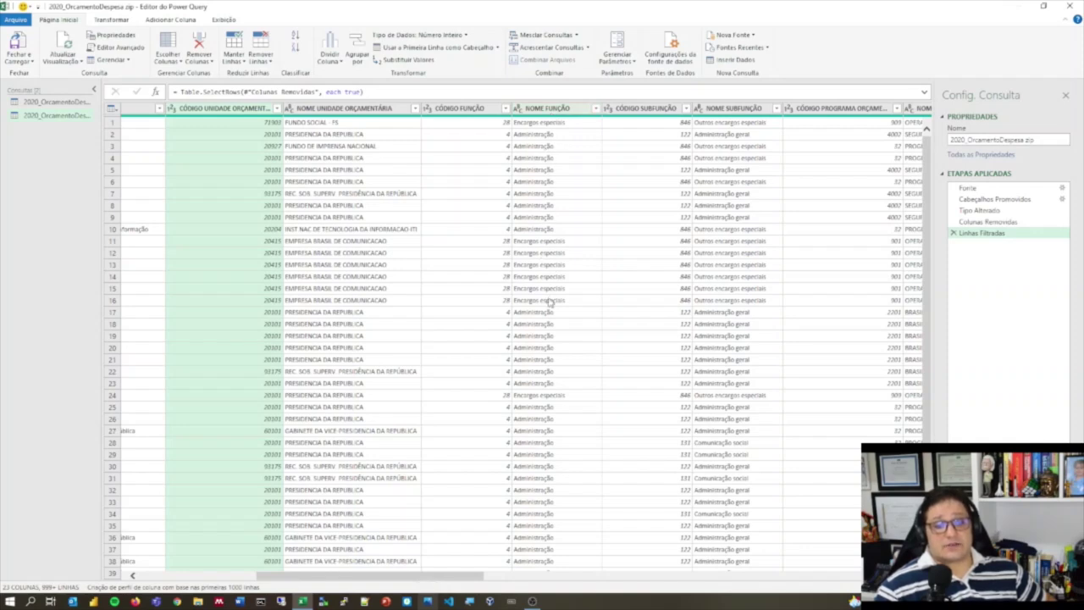
{"action": "scroll", "coordinate": [548, 303], "scroll_direction": "down", "scroll_amount": 4}
{"action": "scroll", "coordinate": [549, 303], "scroll_direction": "up", "scroll_amount": 4}
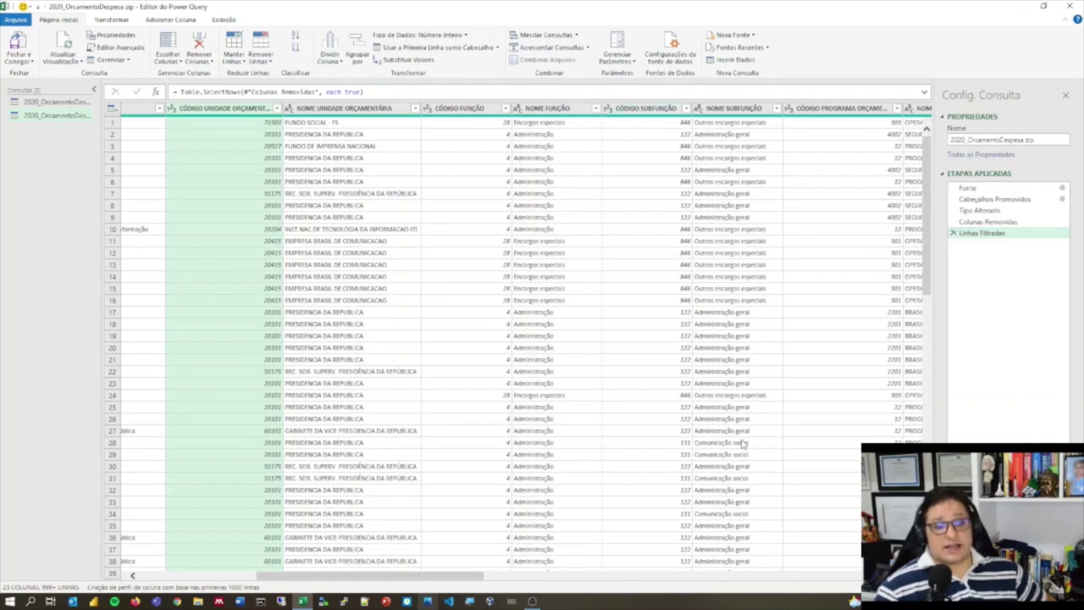
{"action": "scroll", "coordinate": [741, 442], "scroll_direction": "down", "scroll_amount": 8}
{"action": "scroll", "coordinate": [741, 442], "scroll_direction": "up", "scroll_amount": 8}
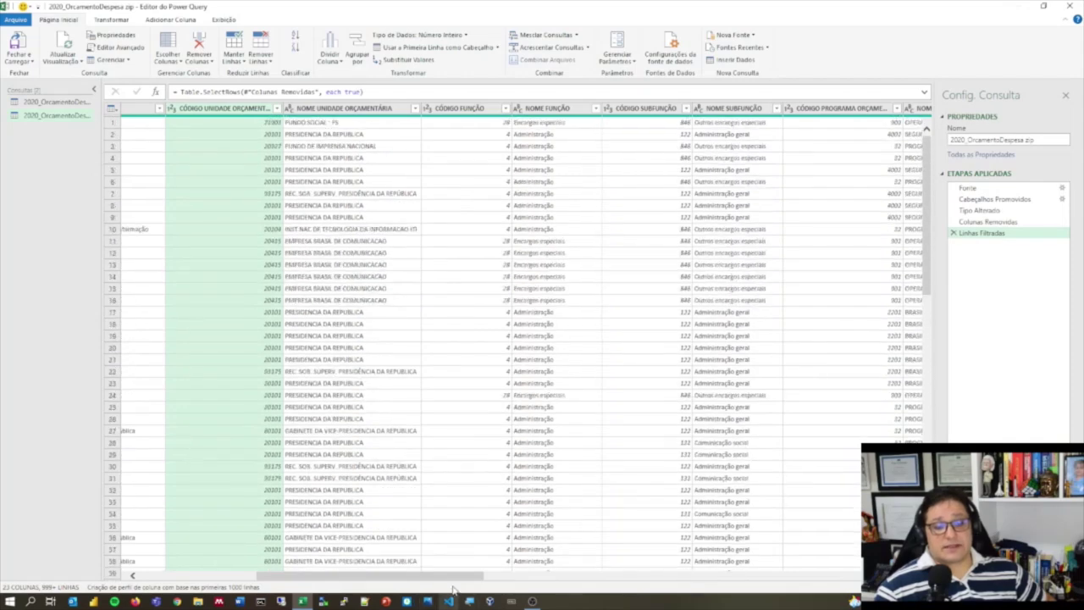
{"action": "left_click_drag", "start_coordinate": [459, 584], "coordinate": [570, 584]}
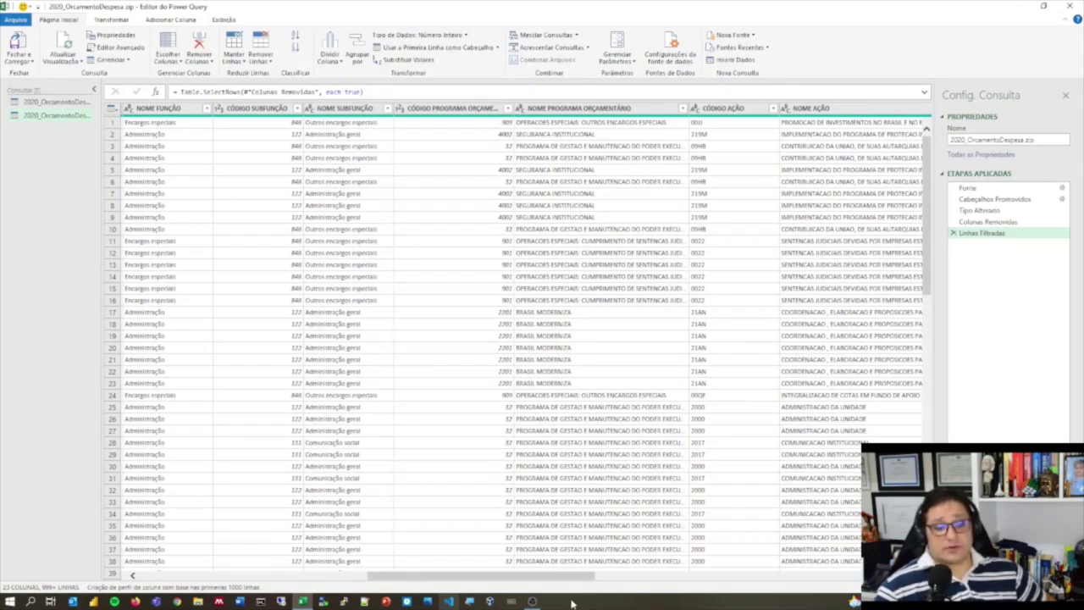
{"action": "left_click_drag", "start_coordinate": [579, 581], "coordinate": [673, 580]}
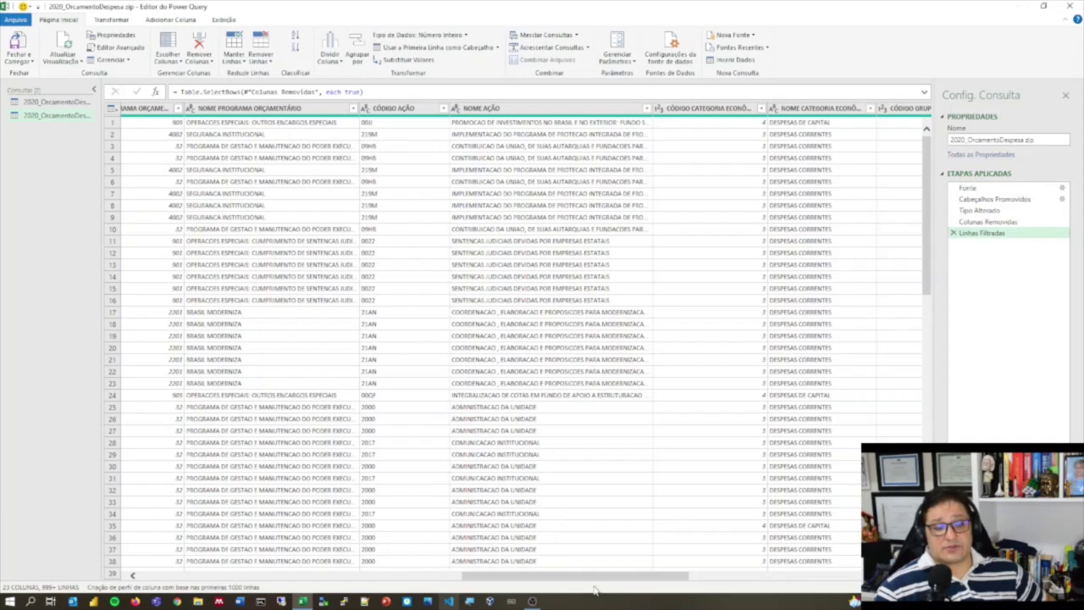
{"action": "left_click_drag", "start_coordinate": [619, 582], "coordinate": [734, 583]}
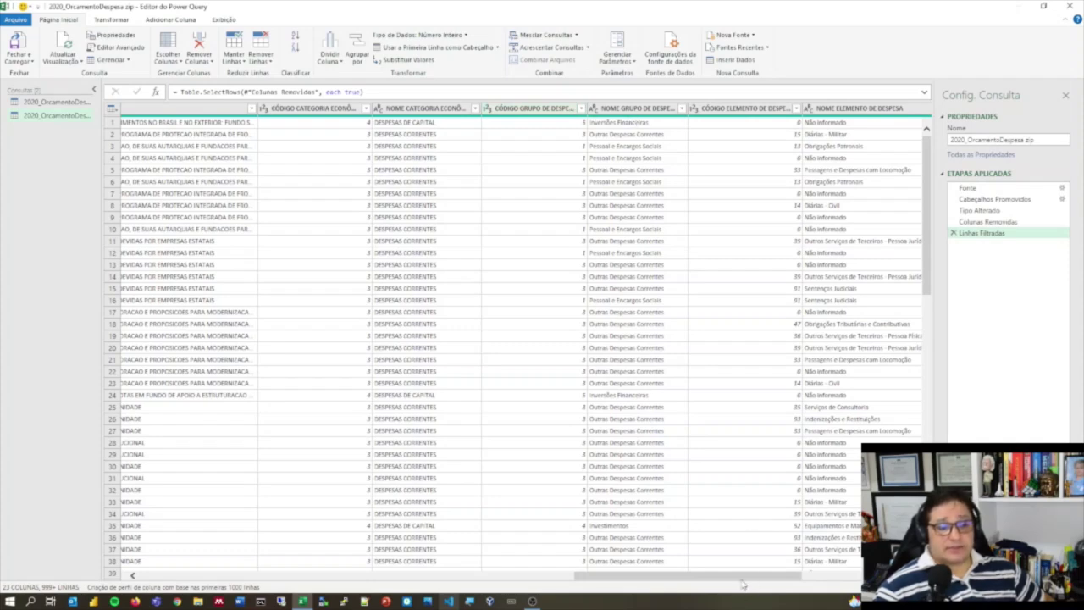
{"action": "left_click_drag", "start_coordinate": [742, 583], "coordinate": [842, 583]}
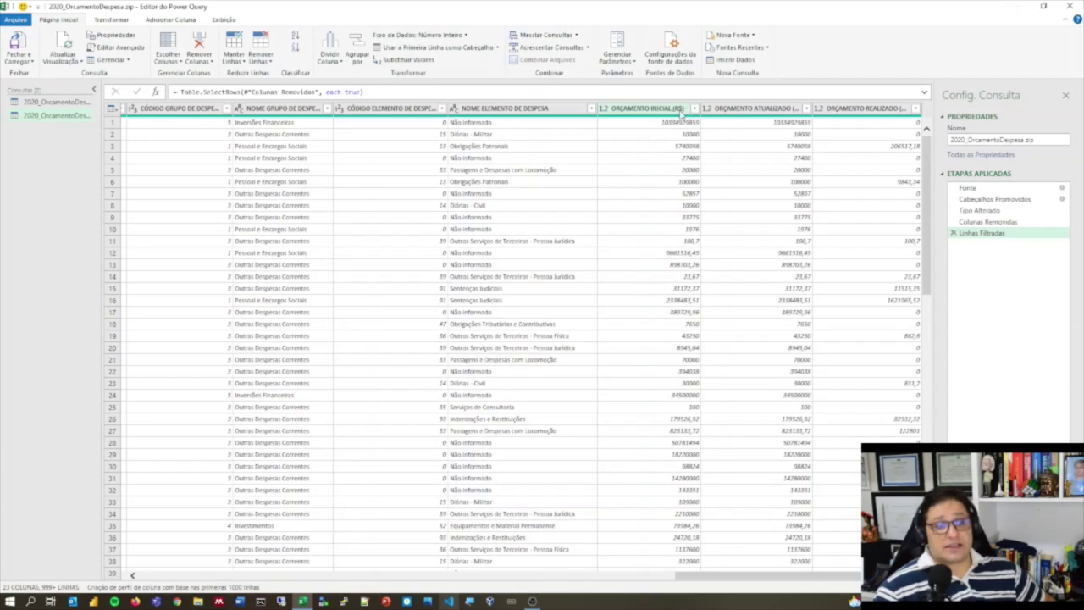
{"action": "left_click", "coordinate": [695, 108]}
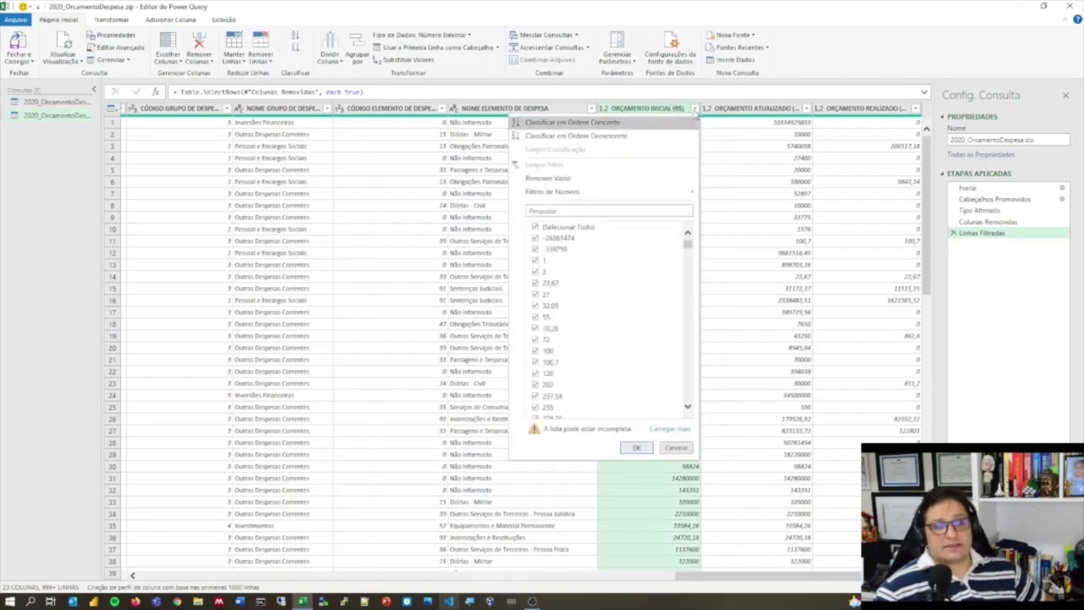
{"action": "left_click", "coordinate": [676, 110]}
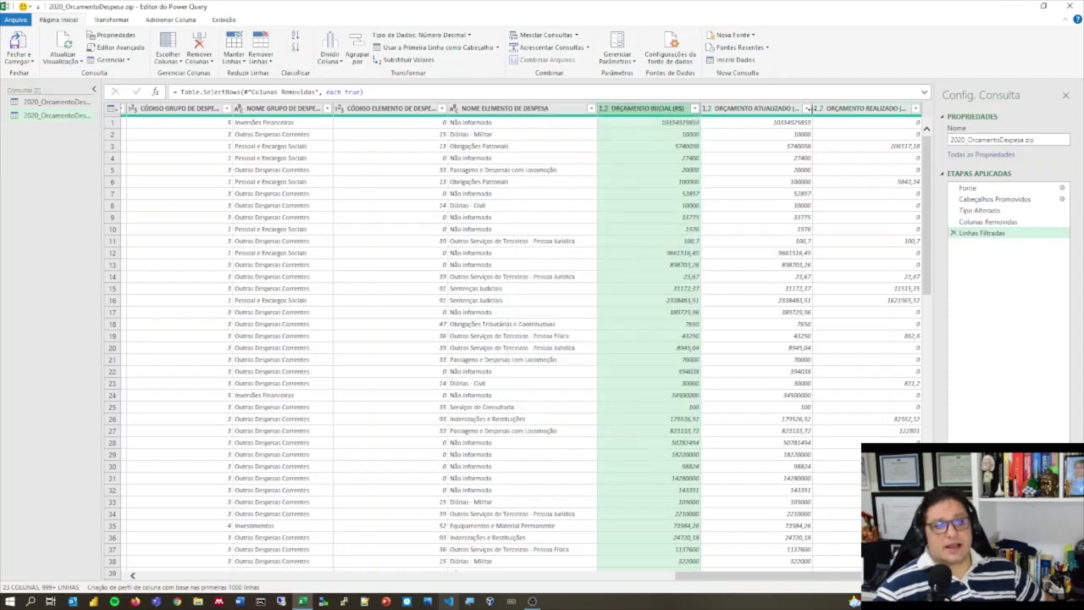
Widen the ORÇAMENTO ATUALIZADO (R$) column so that its full heading fits
{"action": "left_click_drag", "start_coordinate": [811, 109], "coordinate": [827, 108]}
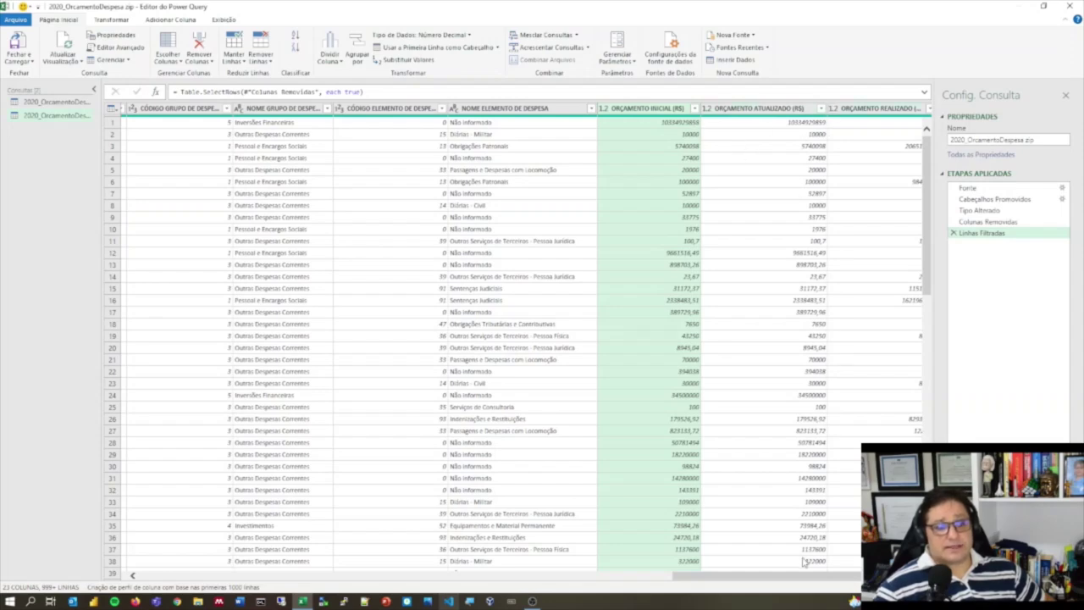
{"action": "left_click_drag", "start_coordinate": [810, 584], "coordinate": [815, 584]}
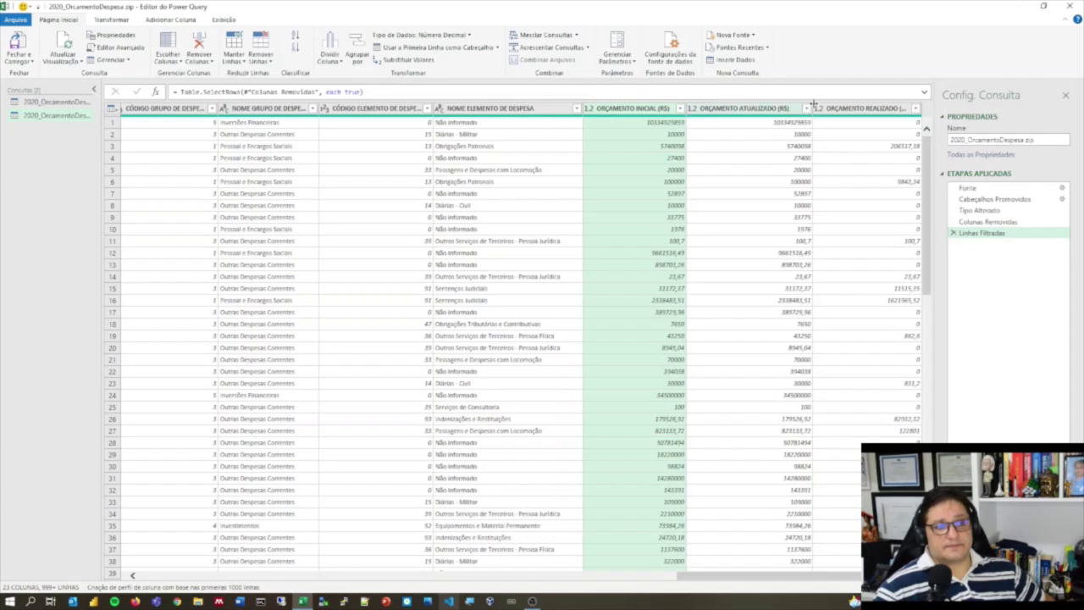
{"action": "mouse_move", "coordinate": [812, 105]}
{"action": "left_mouse_down"}
{"action": "mouse_move", "coordinate": [805, 118]}
{"action": "mouse_move", "coordinate": [825, 109]}
{"action": "left_mouse_up"}
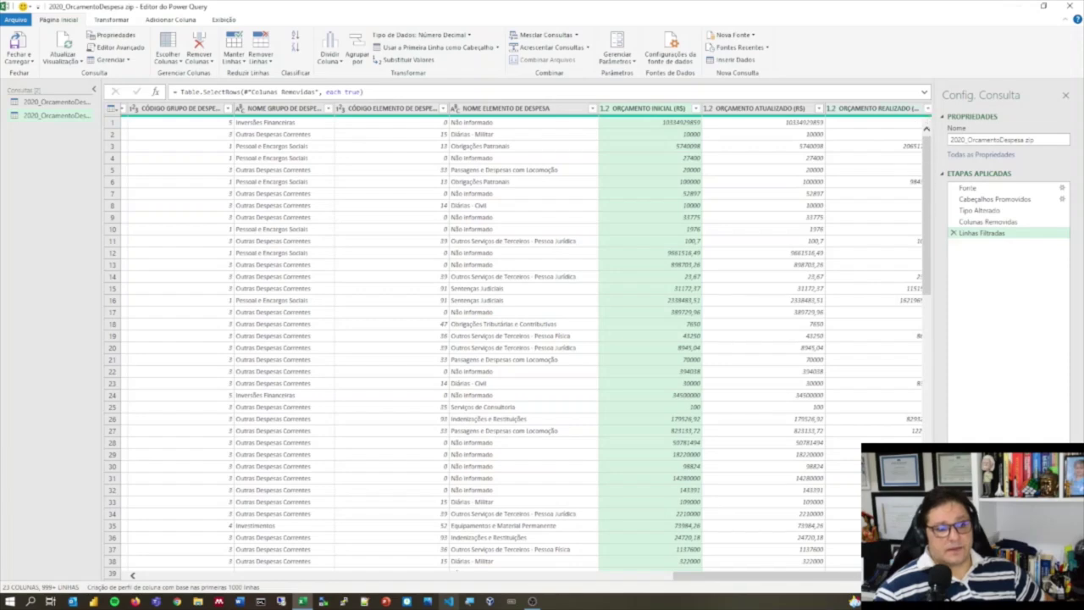
{"action": "scroll", "coordinate": [521, 342], "scroll_direction": "right", "scroll_amount": 1}
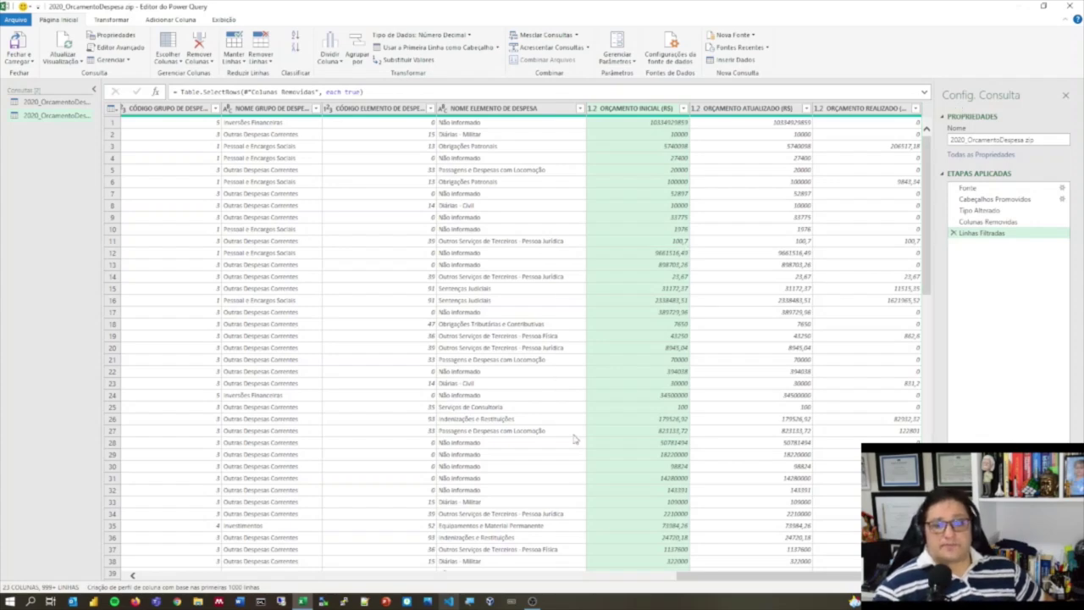
Set the data type of ORÇAMENTO INICIAL (R$), ORÇAMENTO ATUALIZADO (R$) and ORÇAMENTO REALIZADO (R$) to Moeda
{"action": "left_click_drag", "start_coordinate": [747, 580], "coordinate": [208, 577]}
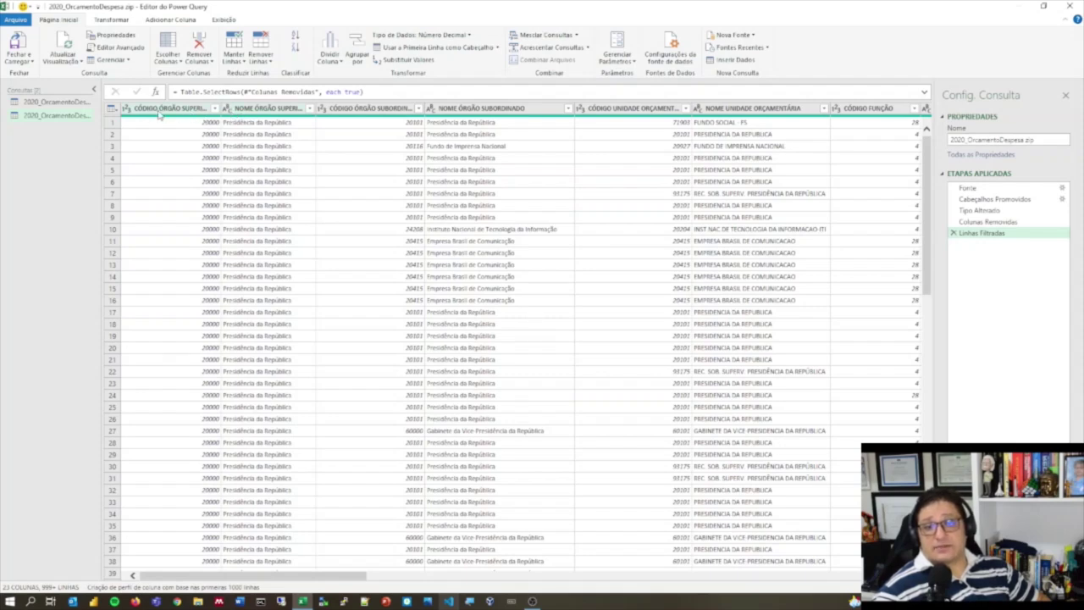
{"action": "left_click", "coordinate": [126, 109]}
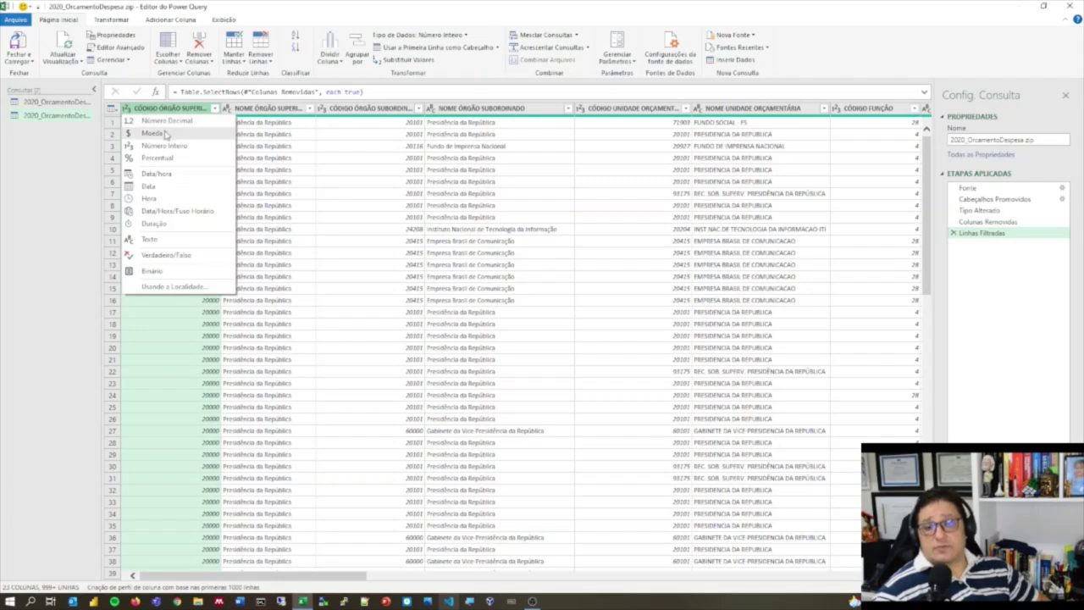
{"action": "left_click", "coordinate": [154, 133]}
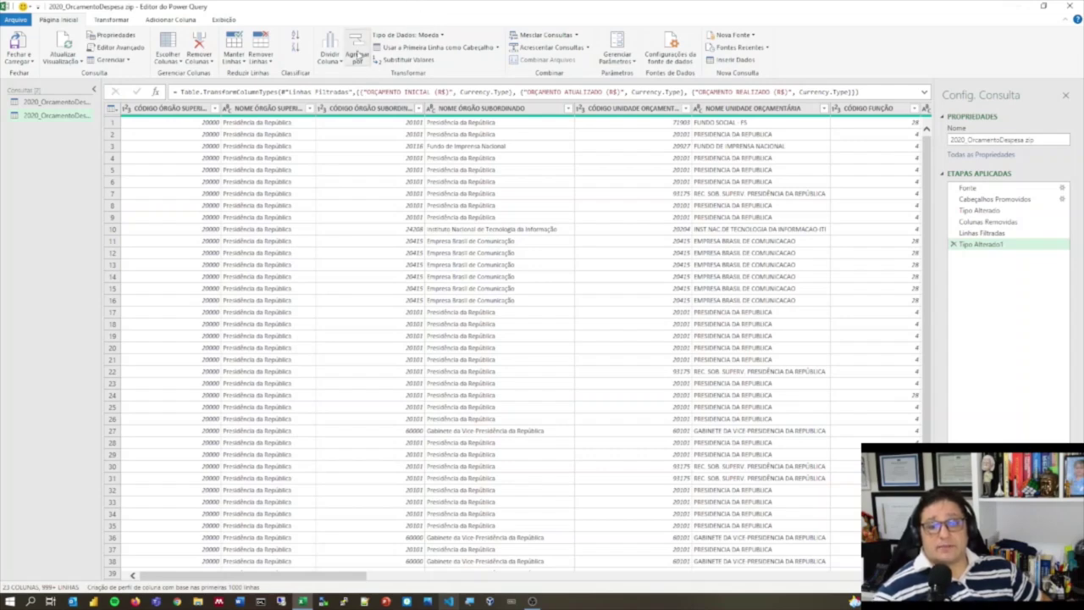
Review the delimiter choices for splitting the ORÇAMENTO REALIZADO (R$) column by delimiter, and leave the column unsplit
{"action": "left_click", "coordinate": [332, 61]}
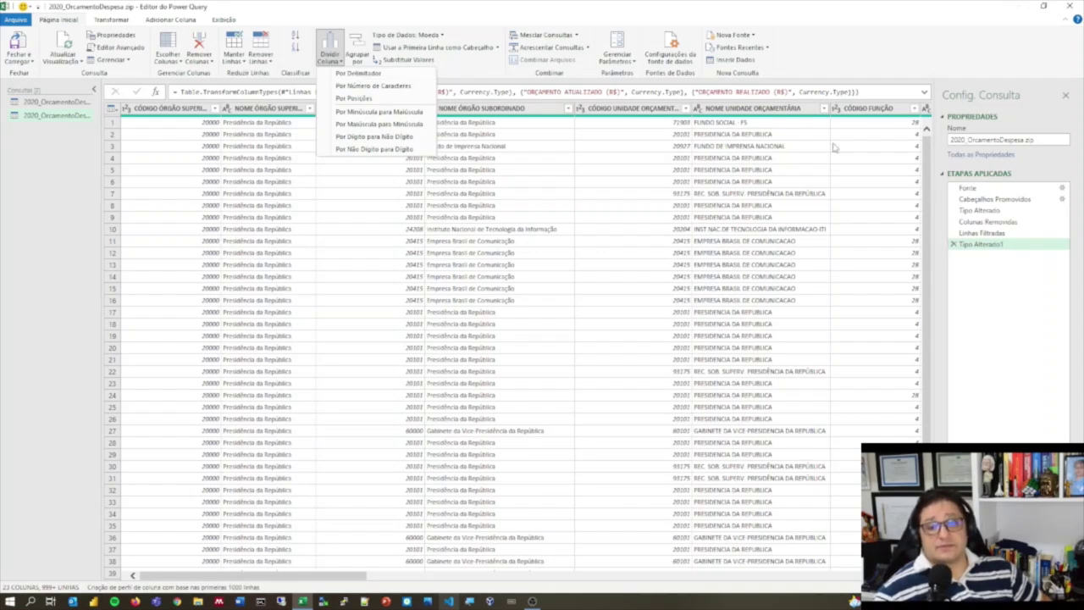
{"action": "left_click", "coordinate": [322, 577]}
{"action": "left_click_drag", "start_coordinate": [357, 578], "coordinate": [872, 604]}
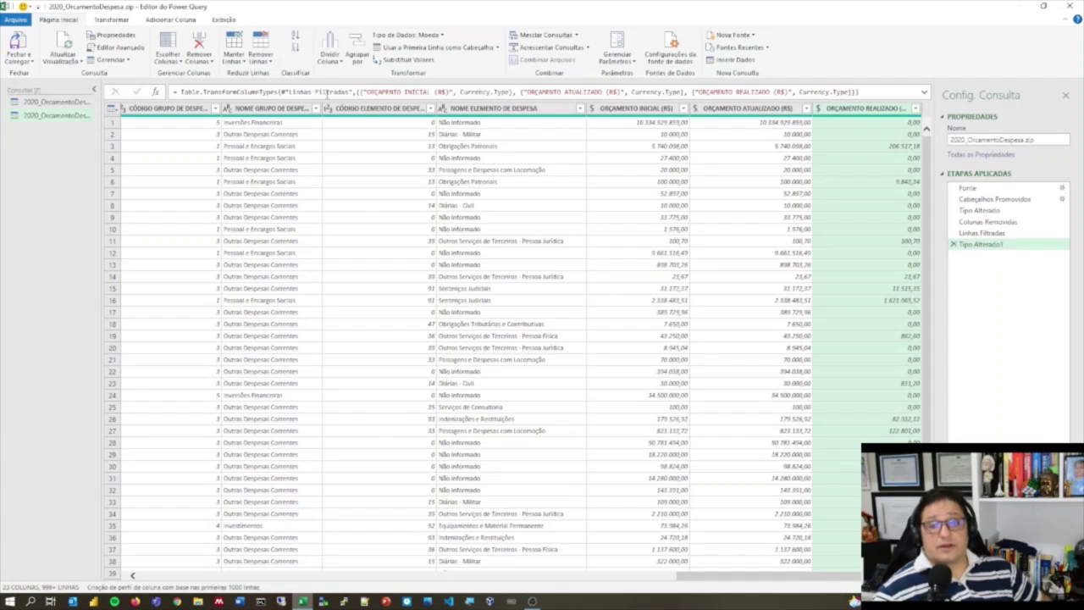
{"action": "left_click", "coordinate": [337, 58]}
{"action": "left_click", "coordinate": [356, 77]}
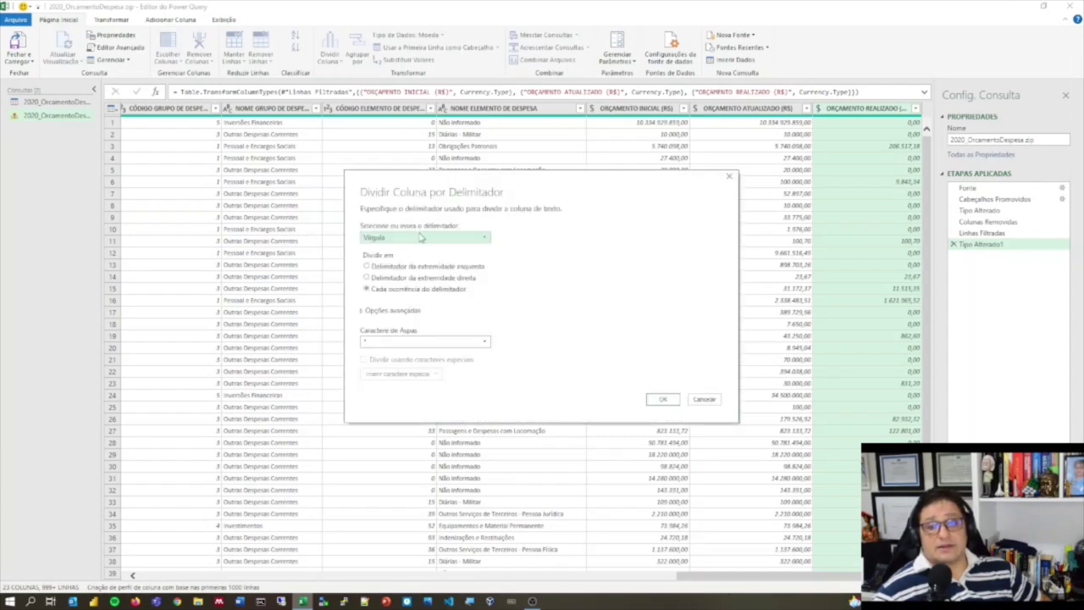
{"action": "left_click", "coordinate": [373, 241]}
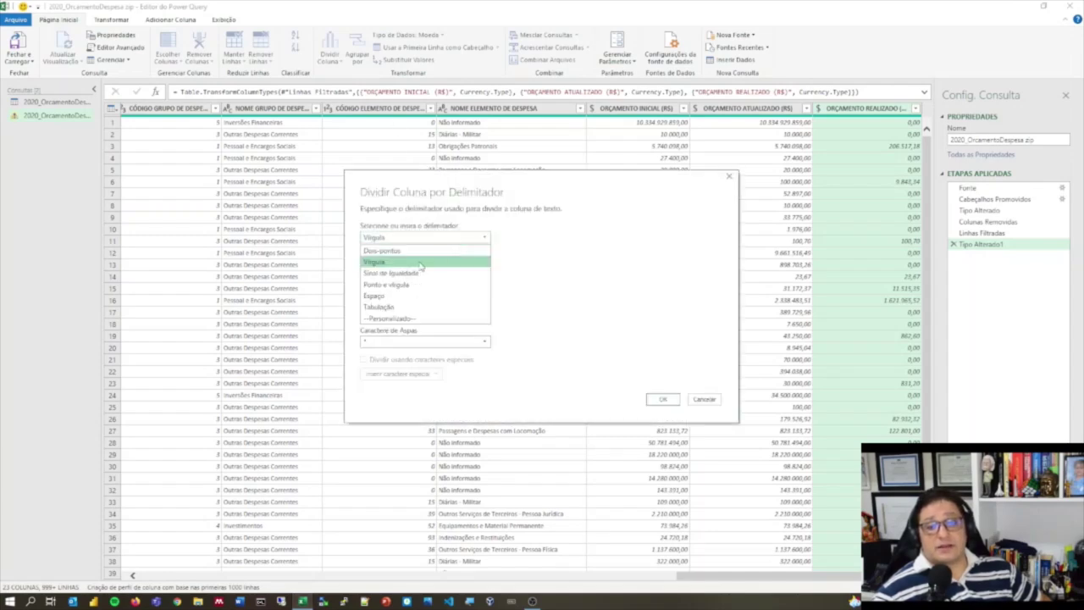
{"action": "left_click", "coordinate": [549, 295]}
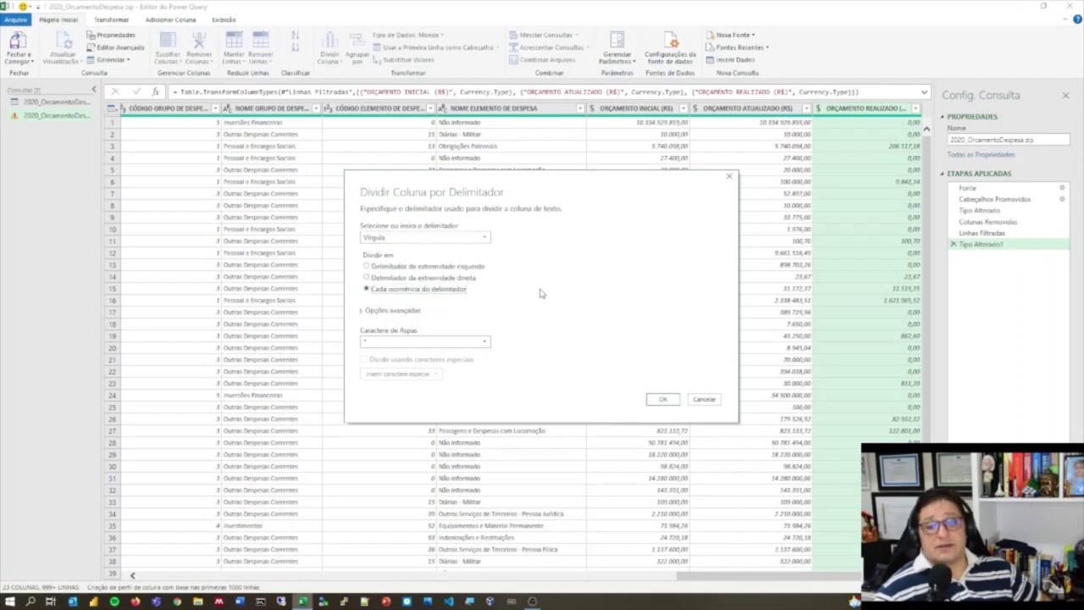
{"action": "left_click", "coordinate": [729, 177]}
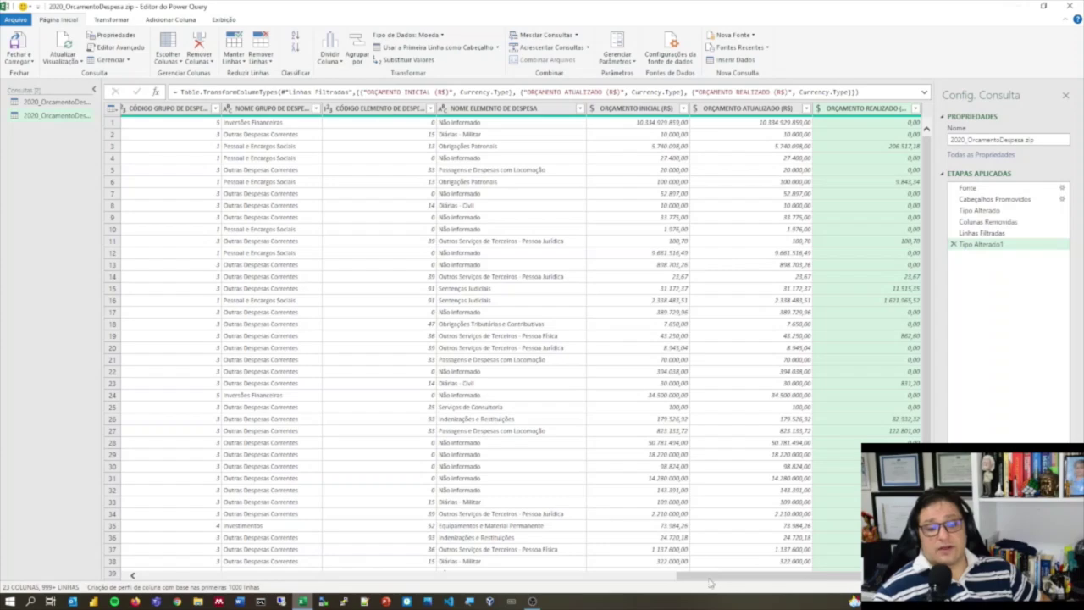
Try splitting NOME ÓRGÃO SUPERIOR at the leftmost Espaço delimiter, and delete the applied steps this adds
{"action": "left_click_drag", "start_coordinate": [710, 582], "coordinate": [166, 583]}
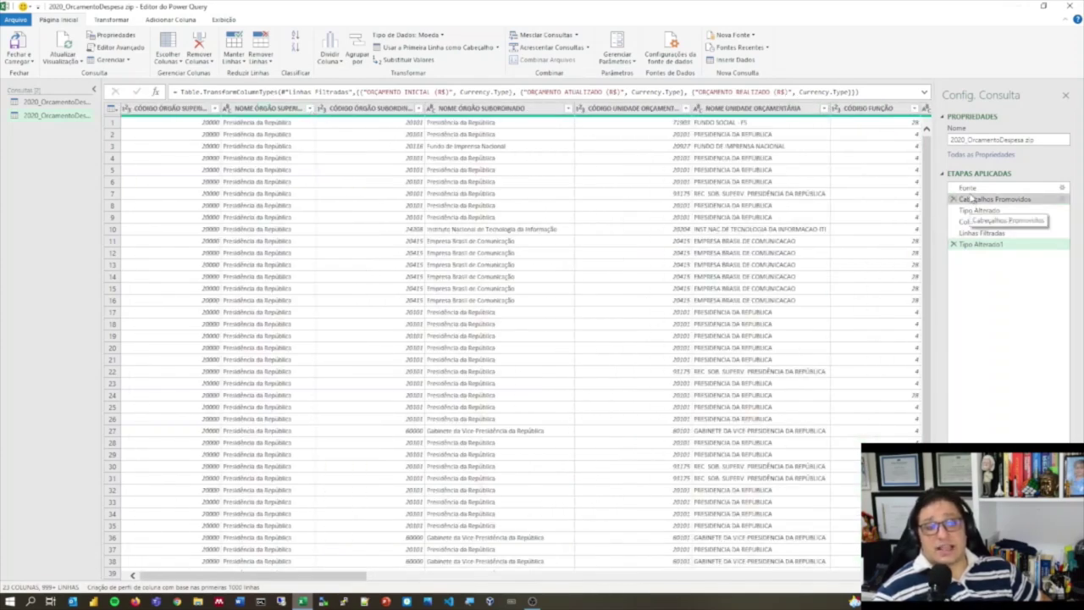
{"action": "left_click", "coordinate": [310, 109]}
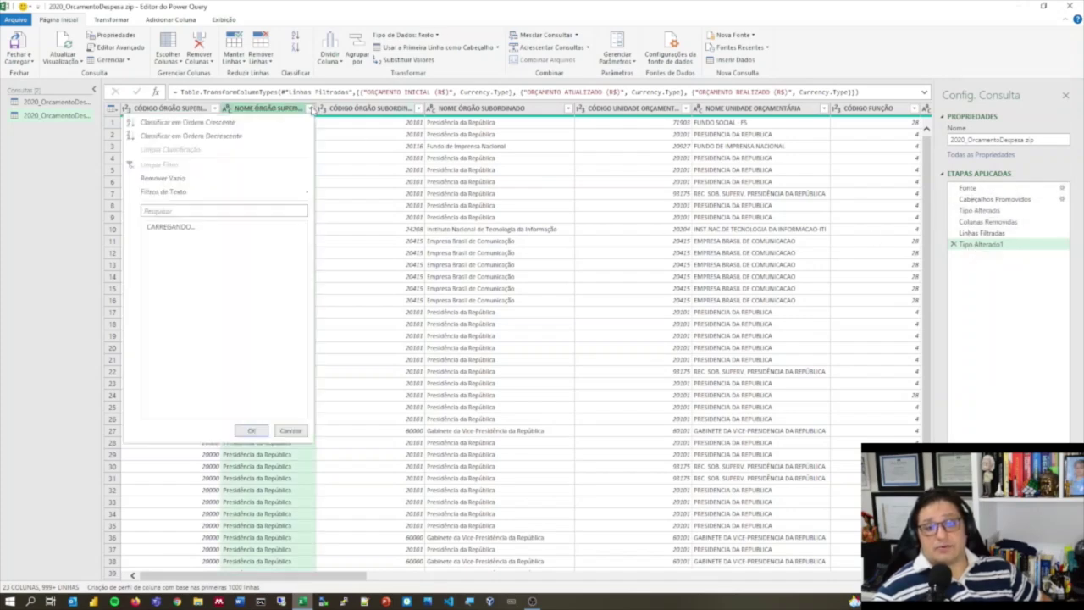
{"action": "left_click", "coordinate": [298, 111]}
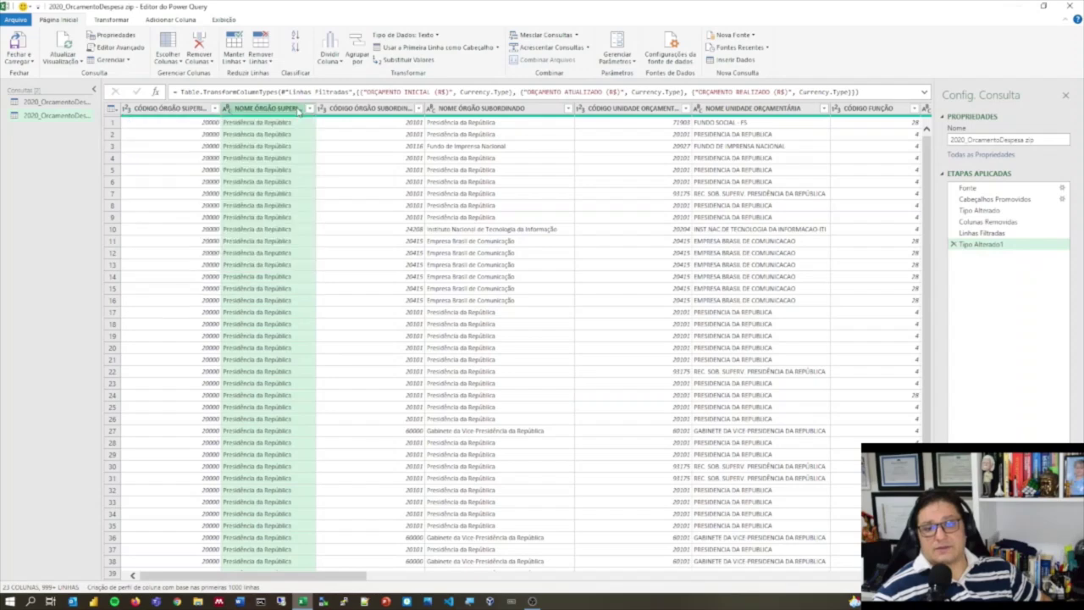
{"action": "left_click", "coordinate": [330, 49]}
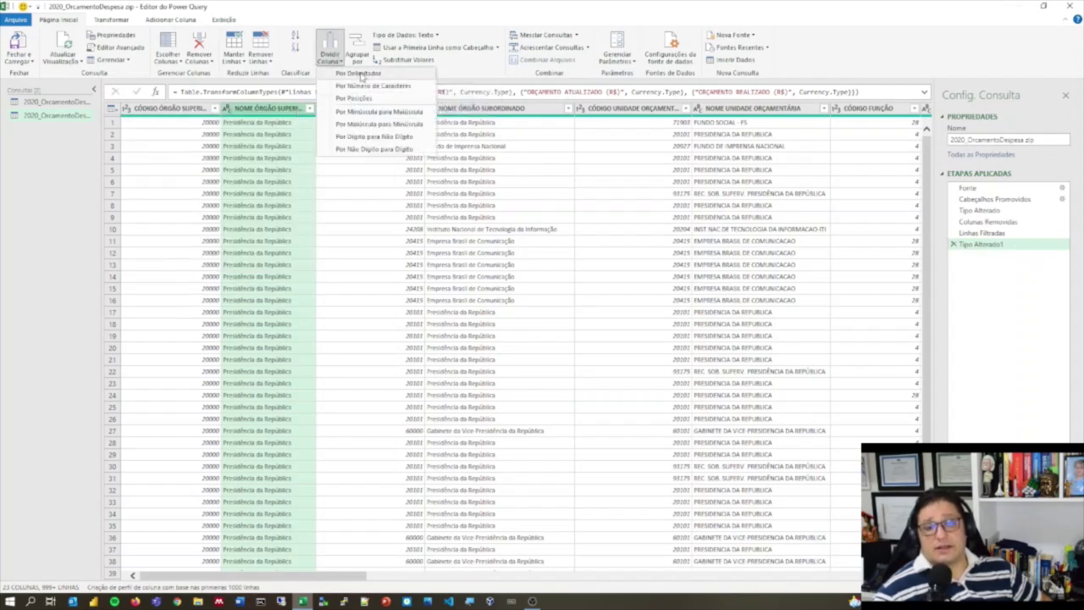
{"action": "key", "text": "Escape"}
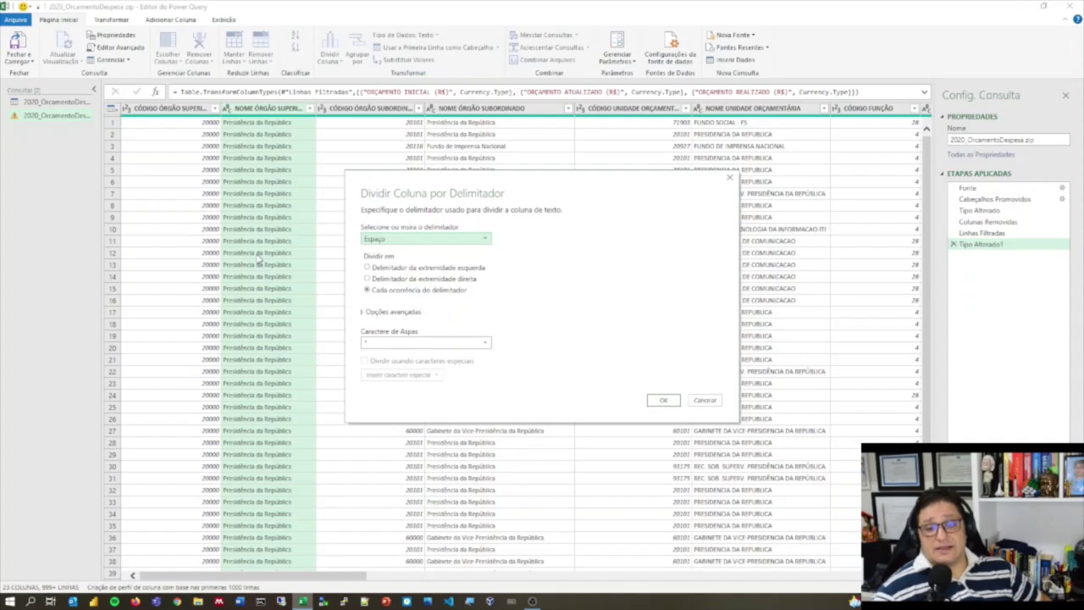
{"action": "left_click", "coordinate": [368, 267]}
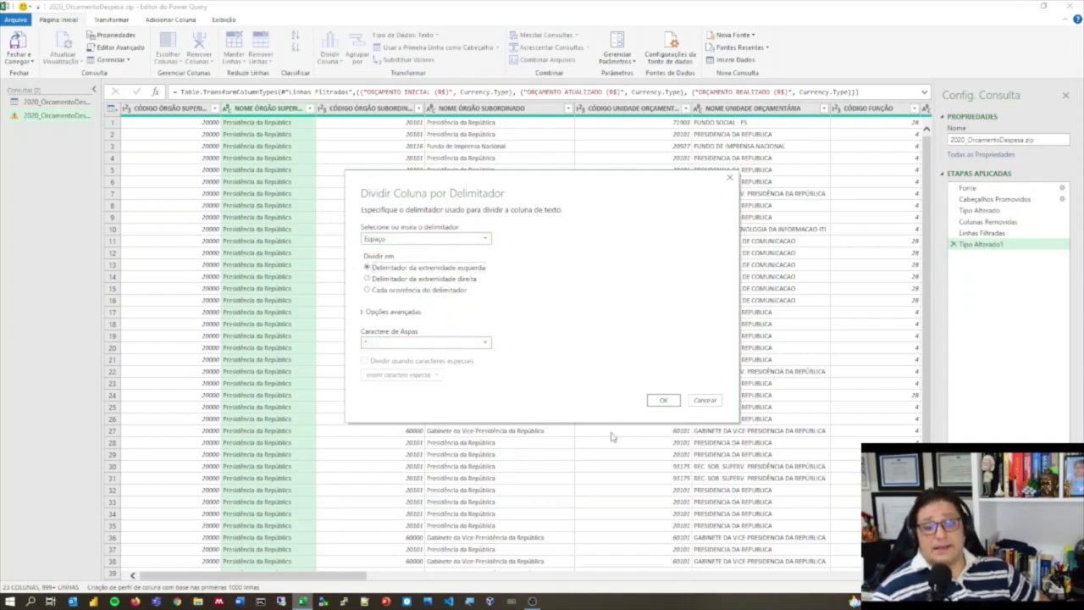
{"action": "left_click", "coordinate": [663, 400]}
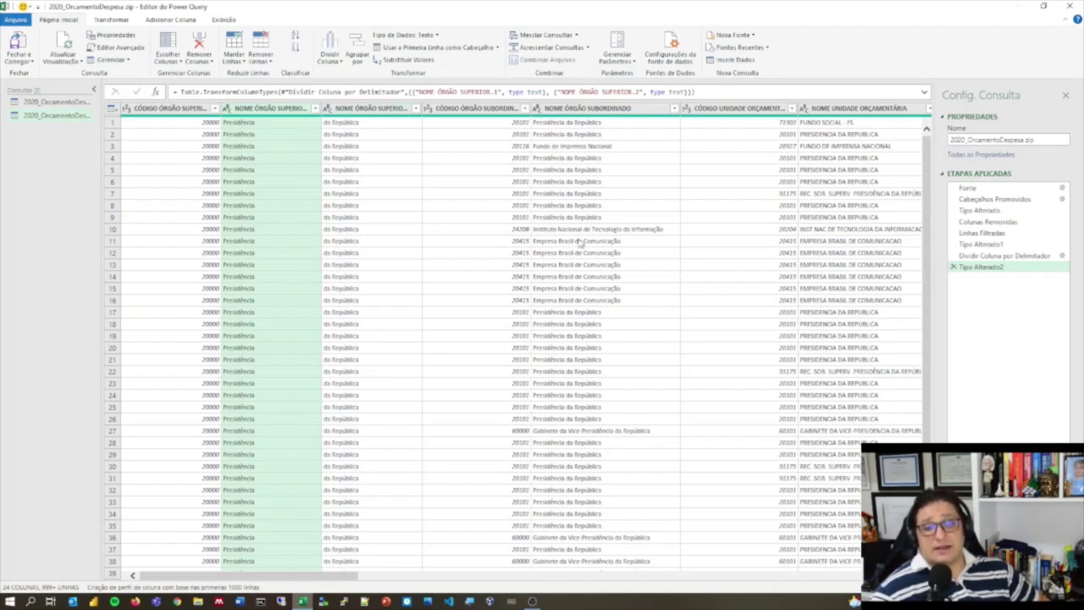
{"action": "left_click", "coordinate": [953, 268]}
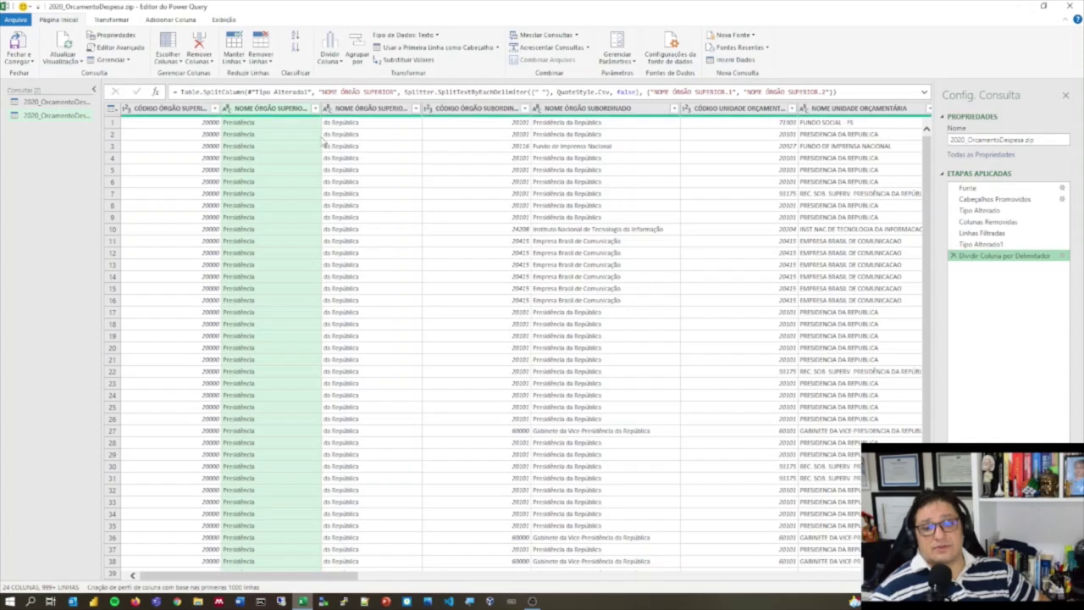
{"action": "left_click", "coordinate": [953, 256]}
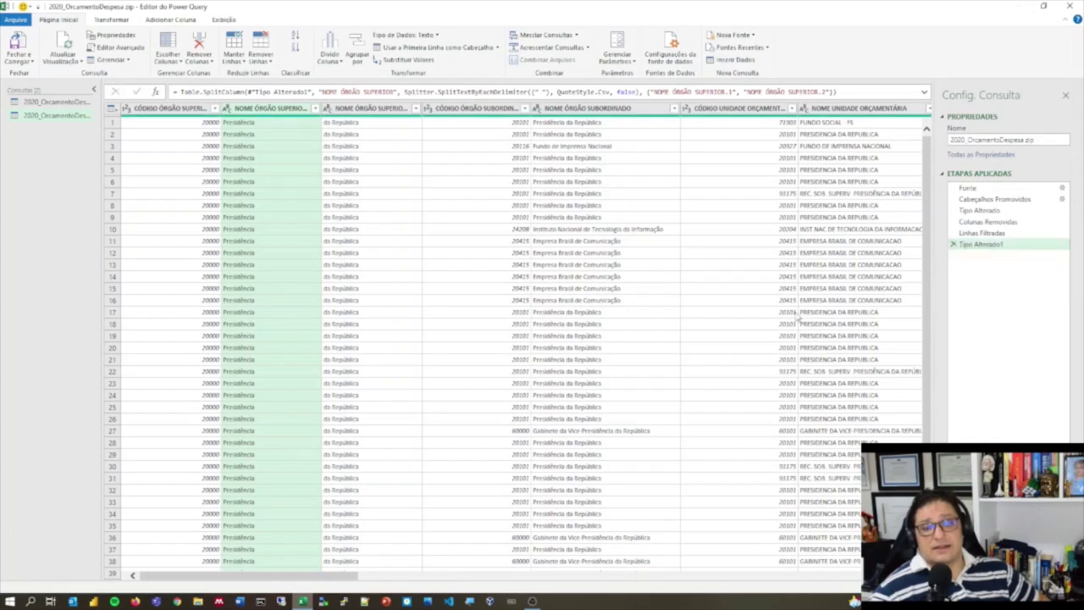
Try splitting NOME ÓRGÃO SUPERIOR repeatedly every 6 characters, and remove the added split and type steps
{"action": "left_click", "coordinate": [332, 59]}
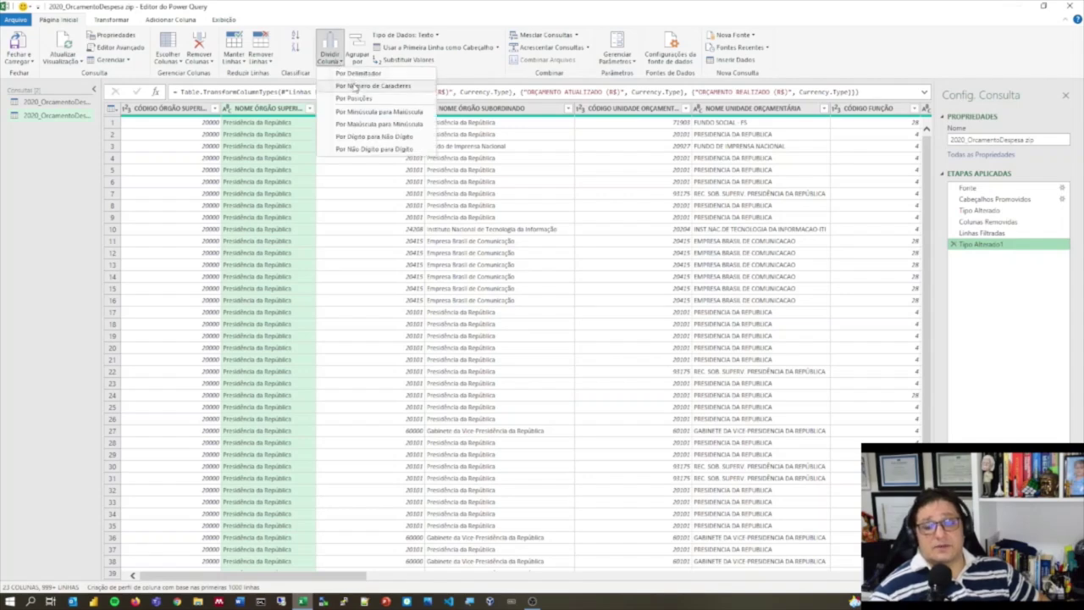
{"action": "left_click", "coordinate": [352, 86]}
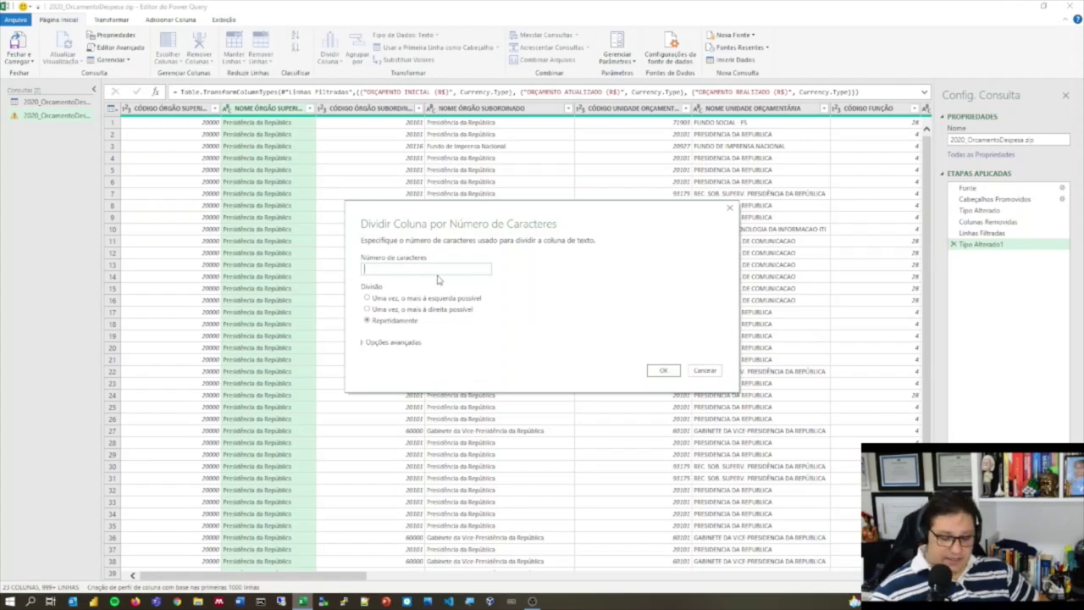
{"action": "left_click", "coordinate": [655, 369]}
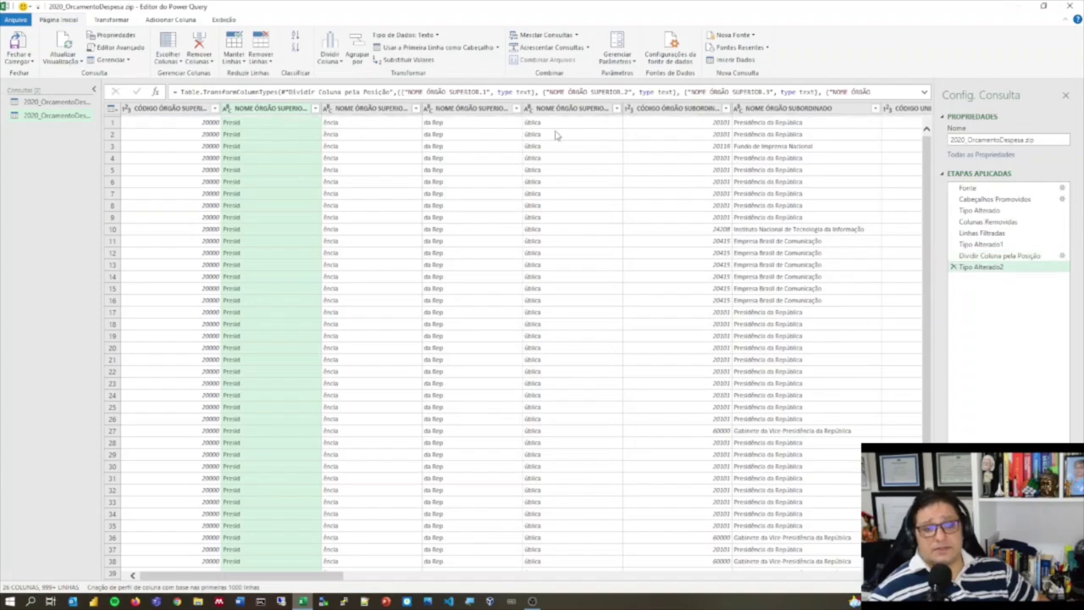
{"action": "left_click", "coordinate": [954, 267]}
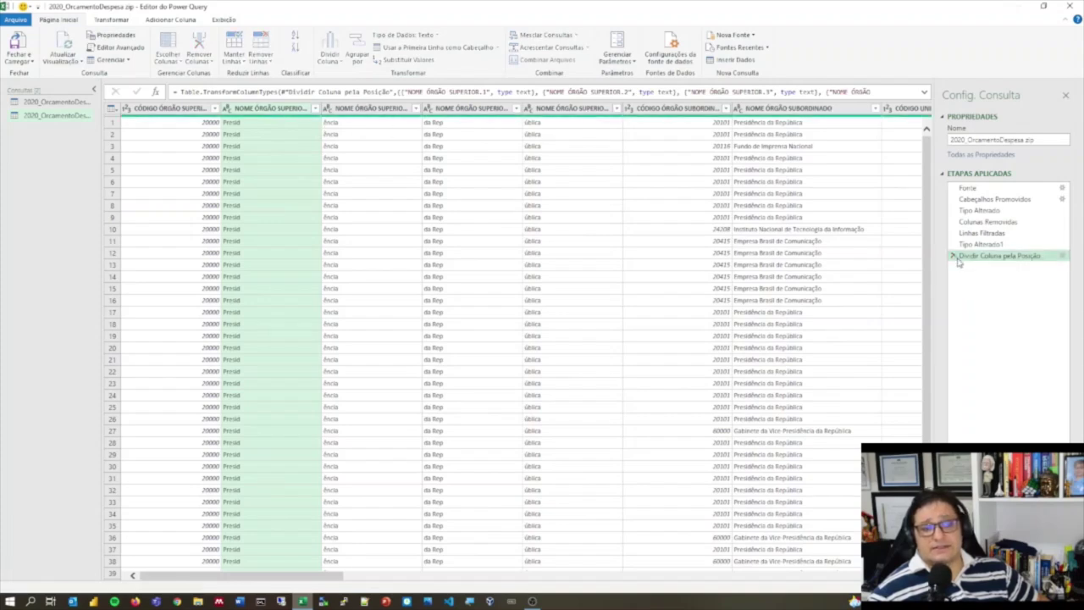
{"action": "left_click", "coordinate": [953, 255]}
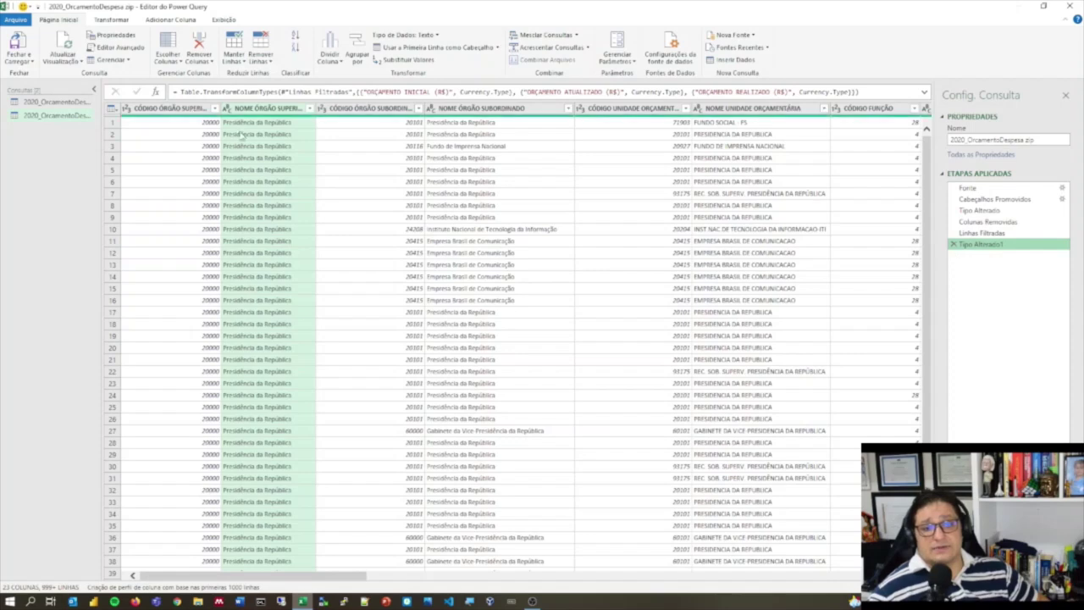
Review the Divisão options for splitting by number of characters and the other split methods, without applying any
{"action": "left_click", "coordinate": [331, 58]}
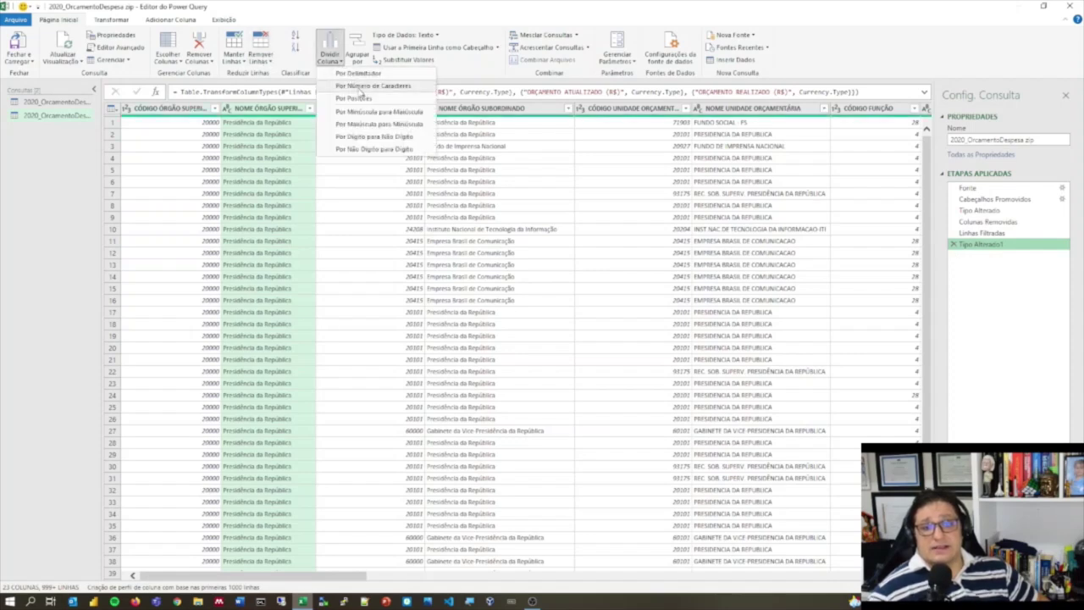
{"action": "left_click", "coordinate": [359, 87]}
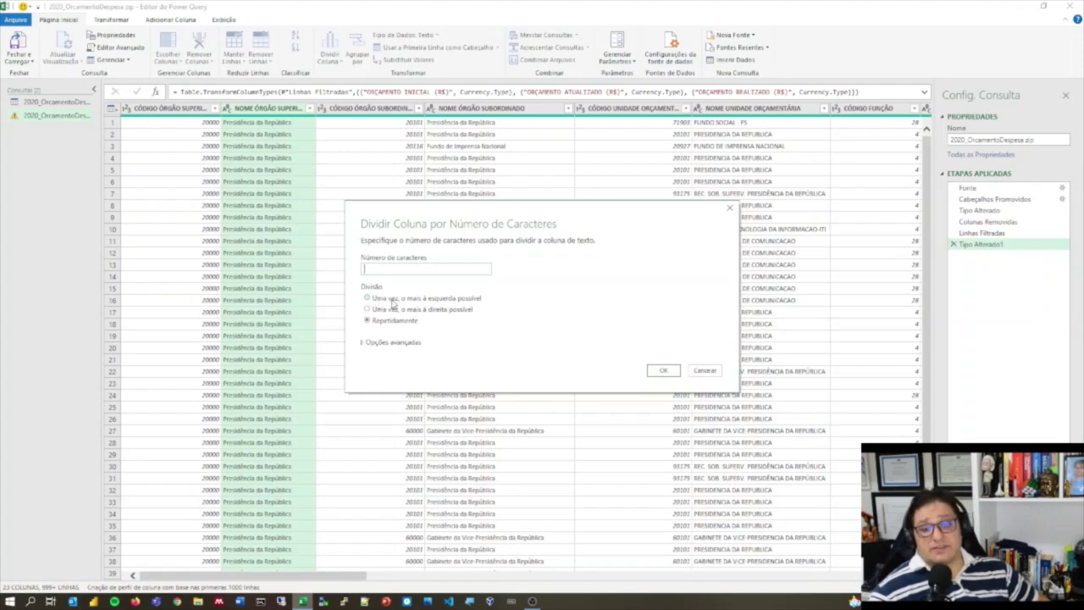
{"action": "left_click", "coordinate": [706, 371]}
{"action": "left_click", "coordinate": [330, 53]}
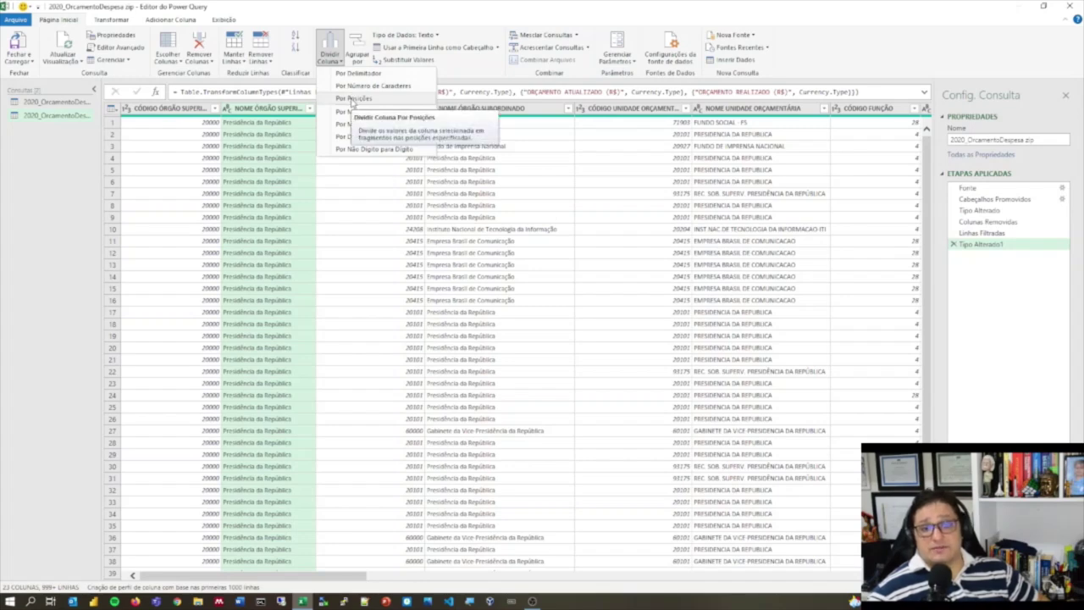
{"action": "left_click", "coordinate": [378, 4]}
Compare the basic and advanced Agrupar por modes for NOME ÓRGÃO SUPERIOR, and close the dialog without grouping
{"action": "left_click", "coordinate": [361, 53]}
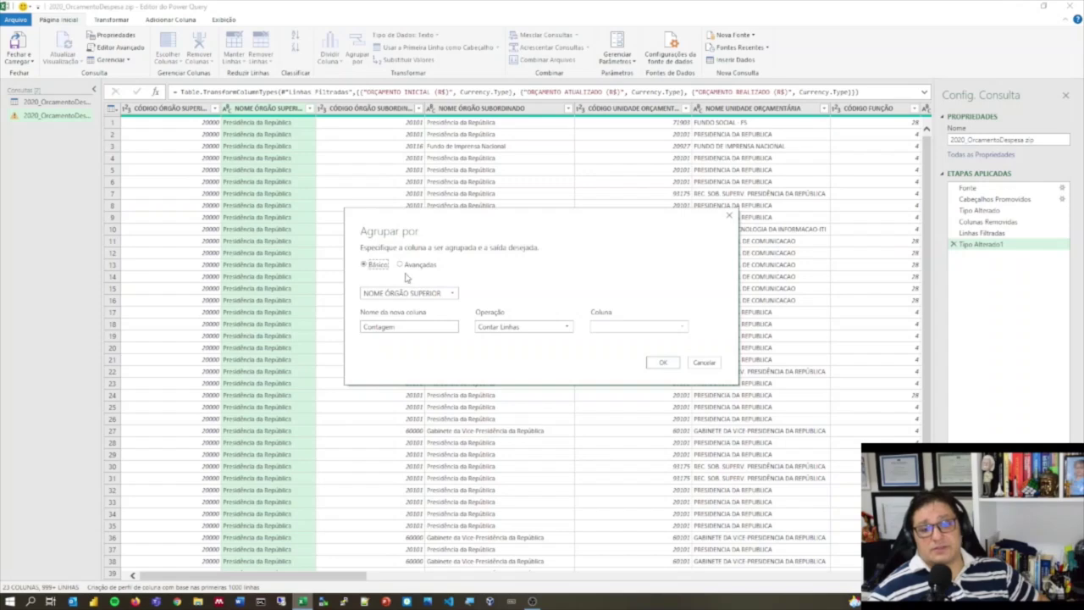
{"action": "left_click", "coordinate": [401, 264]}
{"action": "left_click", "coordinate": [372, 265]}
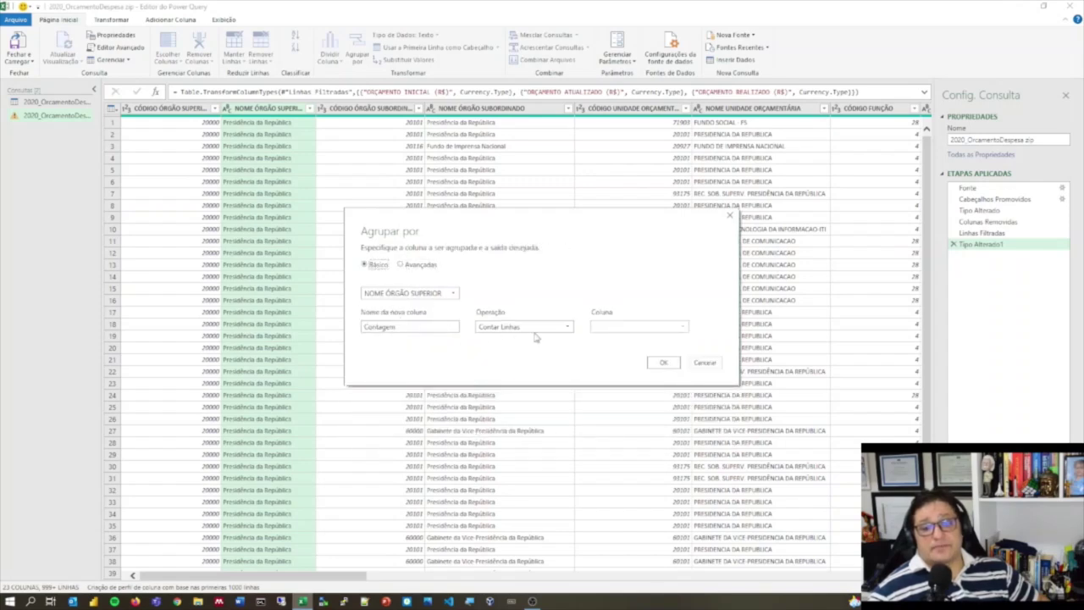
{"action": "left_click", "coordinate": [694, 365]}
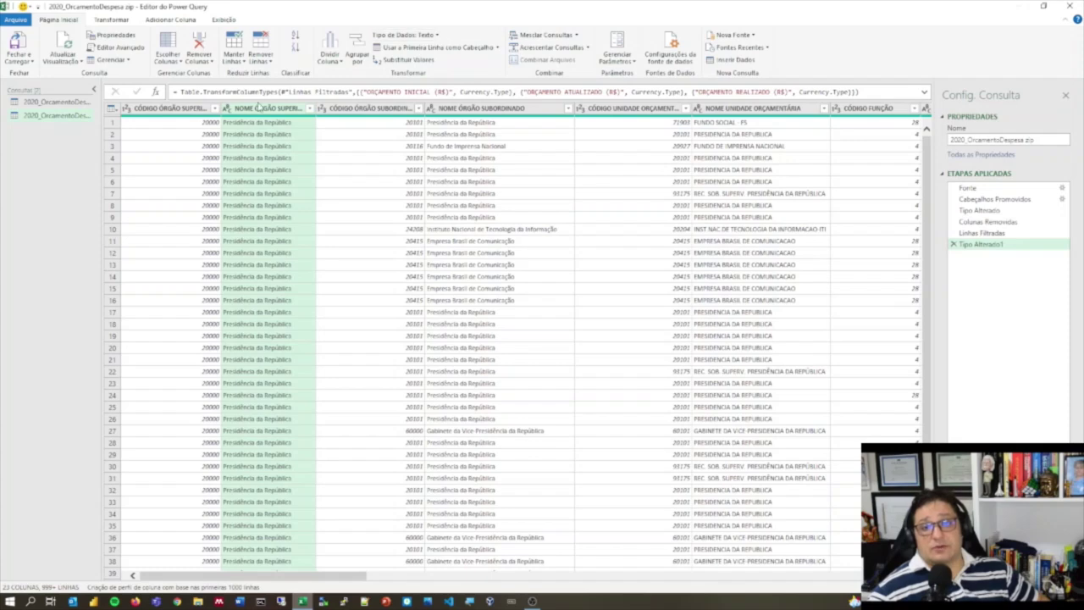
Examine the data types available for NOME ÓRGÃO SUPERIOR, the row-removal options and the commands for the whole table
{"action": "left_click", "coordinate": [437, 35]}
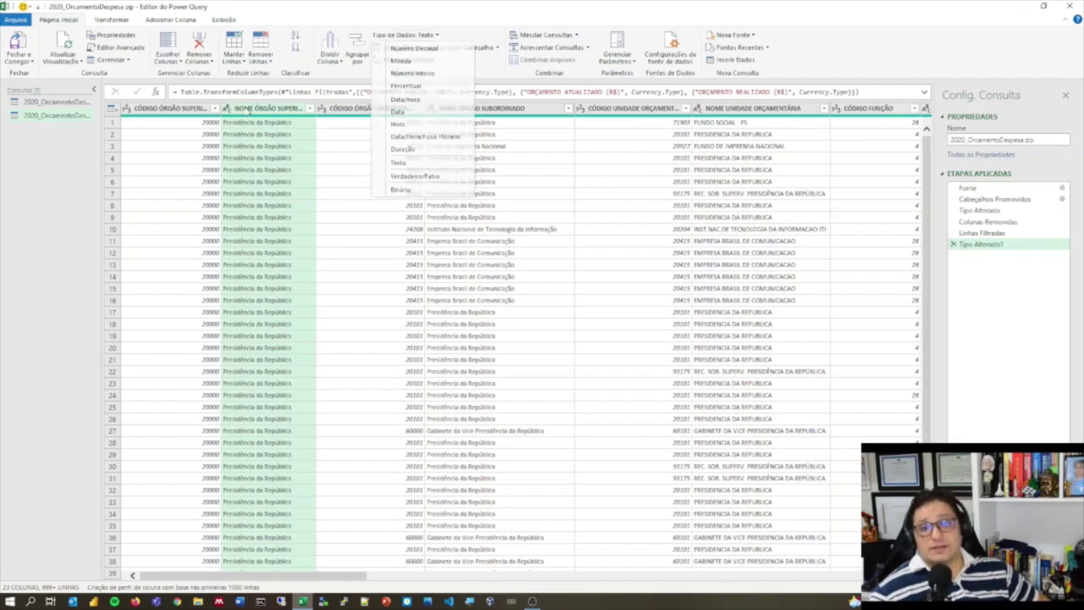
{"action": "left_click", "coordinate": [227, 110]}
{"action": "right_click", "coordinate": [227, 110]}
{"action": "left_click", "coordinate": [354, 18]}
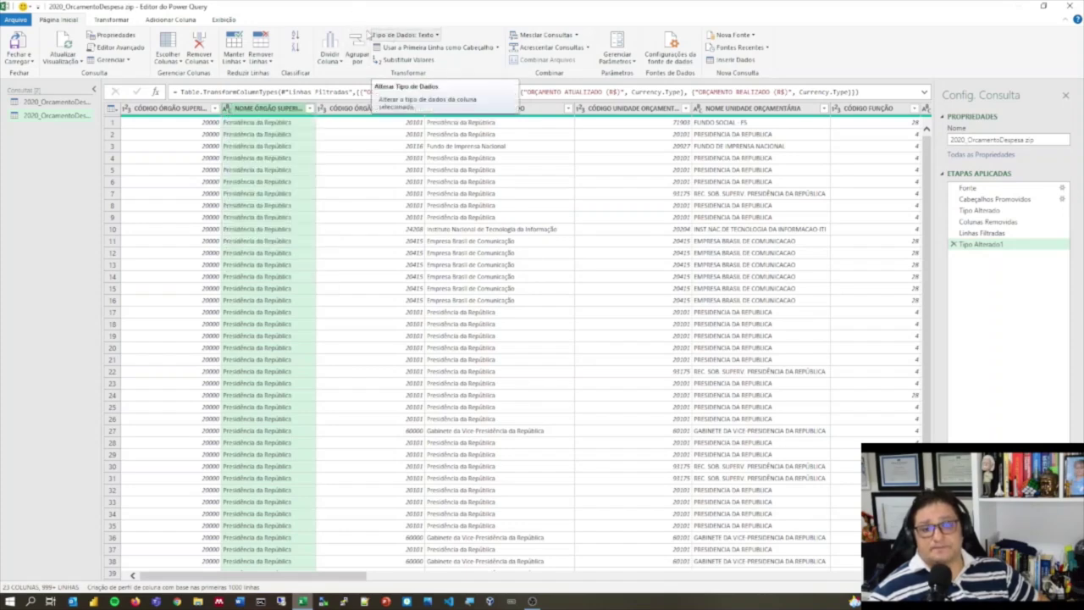
{"action": "left_click", "coordinate": [261, 59]}
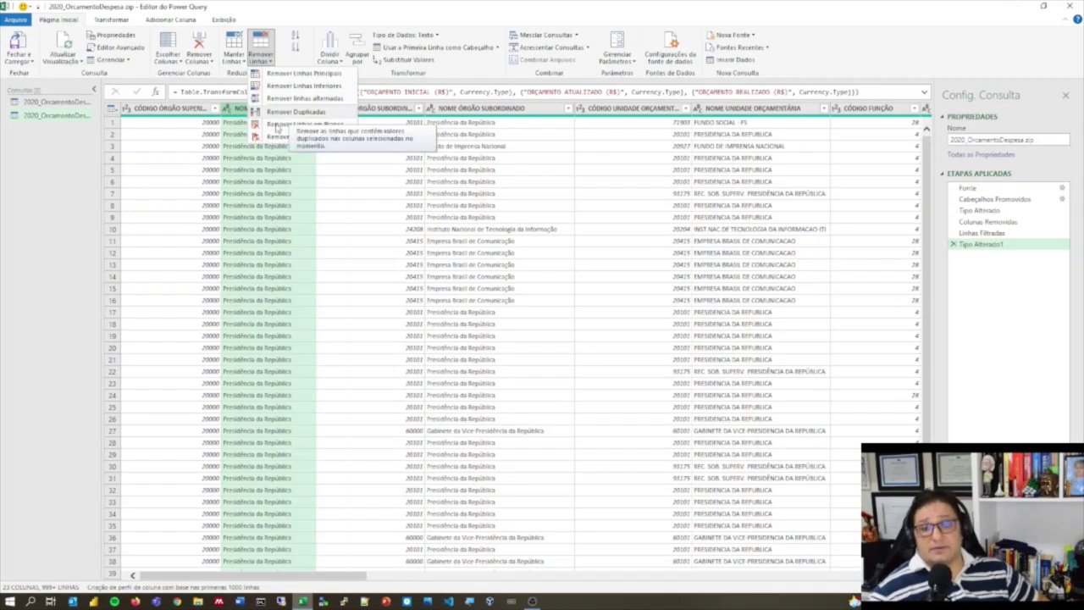
{"action": "key", "text": "Escape"}
{"action": "left_click", "coordinate": [111, 108]}
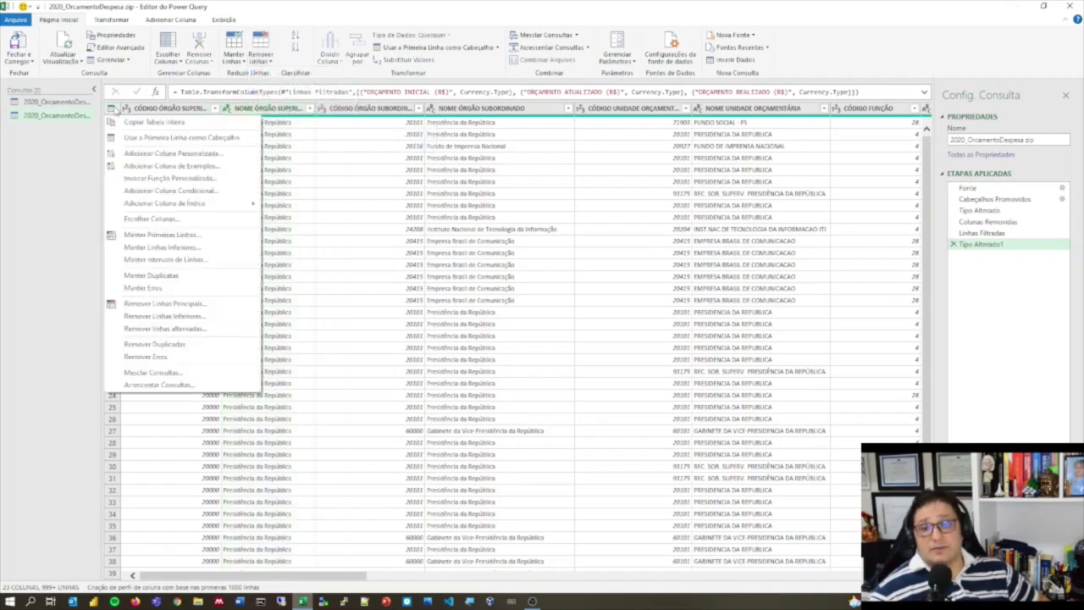
{"action": "left_click", "coordinate": [260, 55]}
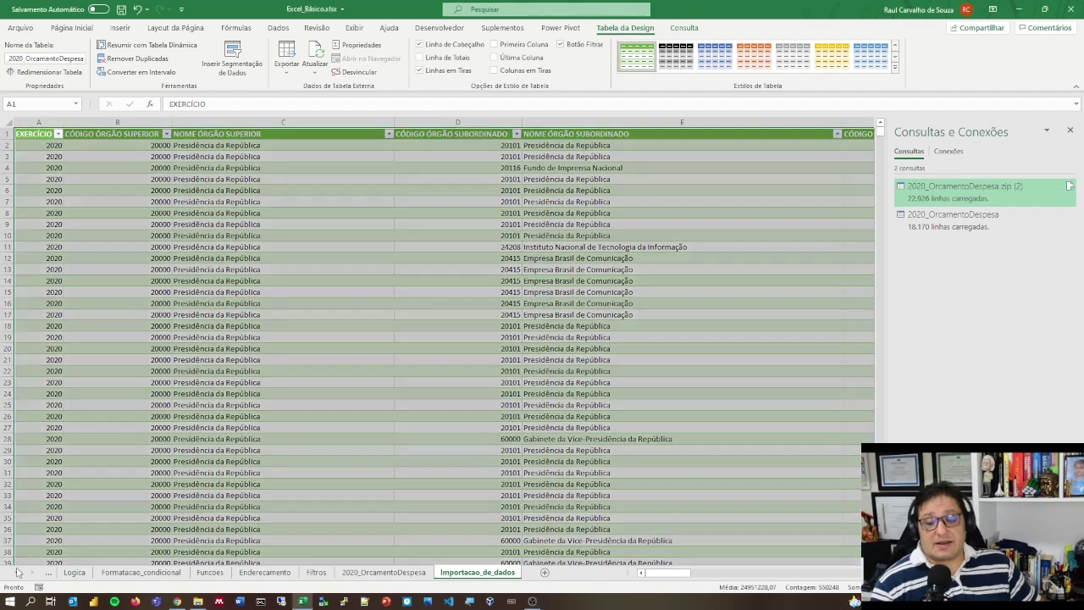
Return to the Excel workbook and review its worksheets from Operadores_aritmeticos through Importacao_de_dados
{"action": "left_click", "coordinate": [16, 572]}
{"action": "left_click", "coordinate": [99, 572]}
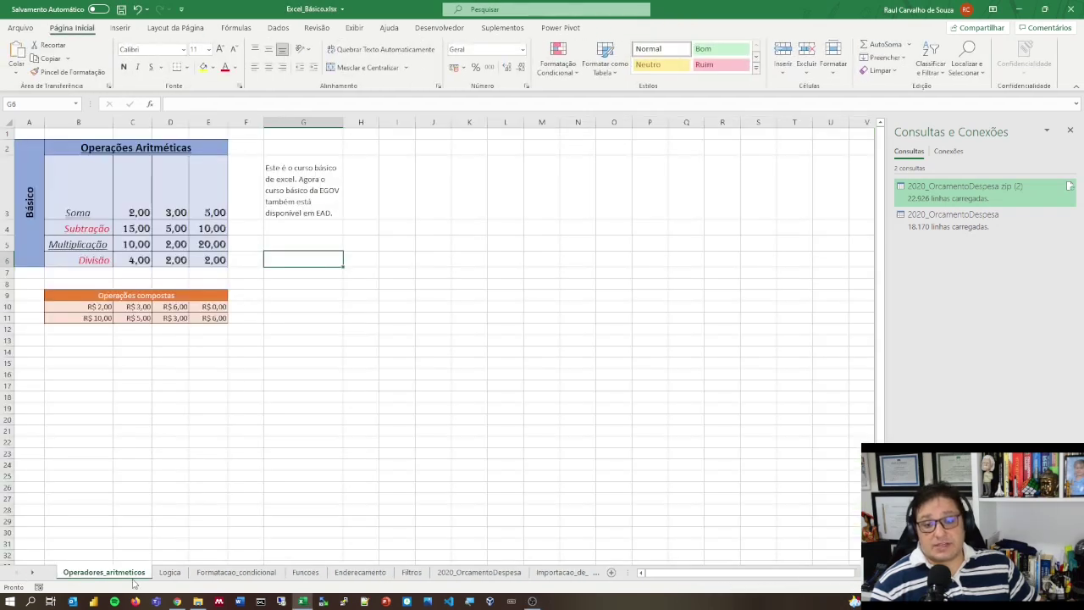
{"action": "left_click", "coordinate": [172, 572]}
{"action": "left_click", "coordinate": [236, 573]}
{"action": "left_click", "coordinate": [304, 572]}
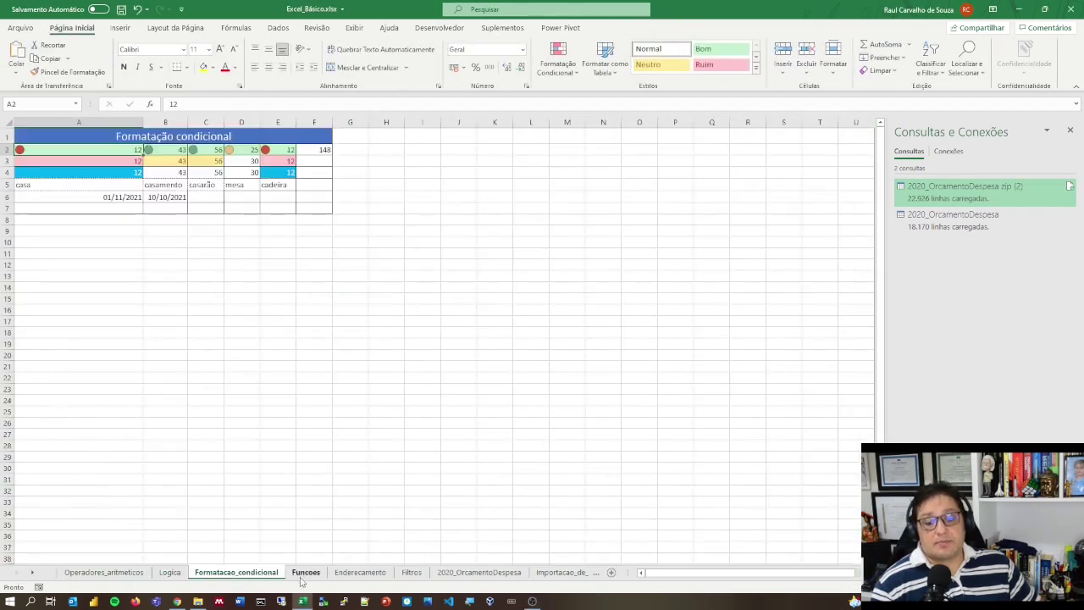
{"action": "left_click", "coordinate": [360, 573]}
{"action": "left_click", "coordinate": [411, 572]}
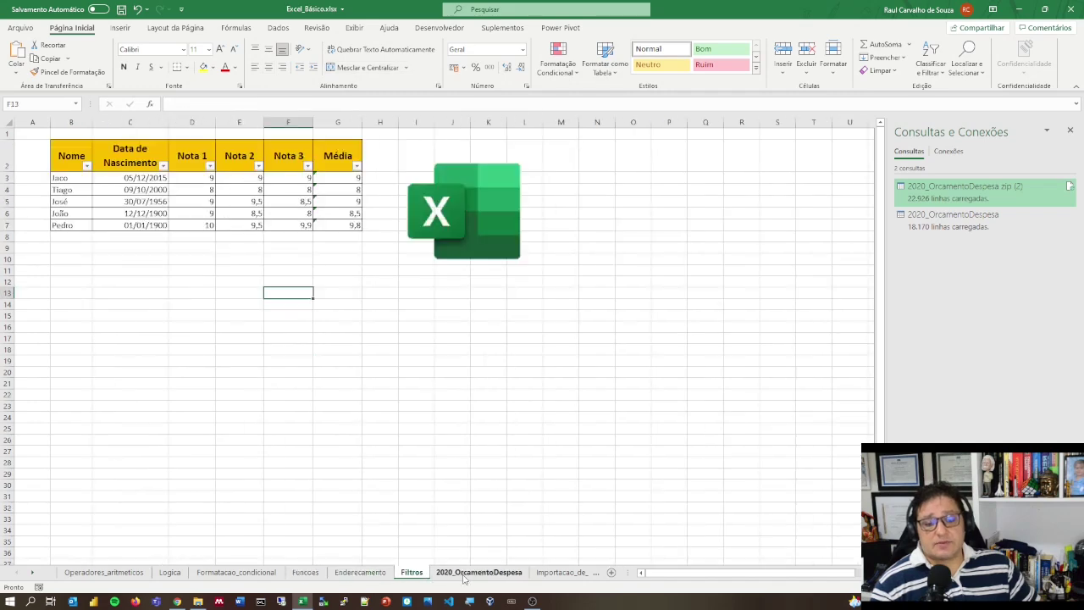
{"action": "left_click", "coordinate": [478, 573]}
{"action": "left_click", "coordinate": [558, 573]}
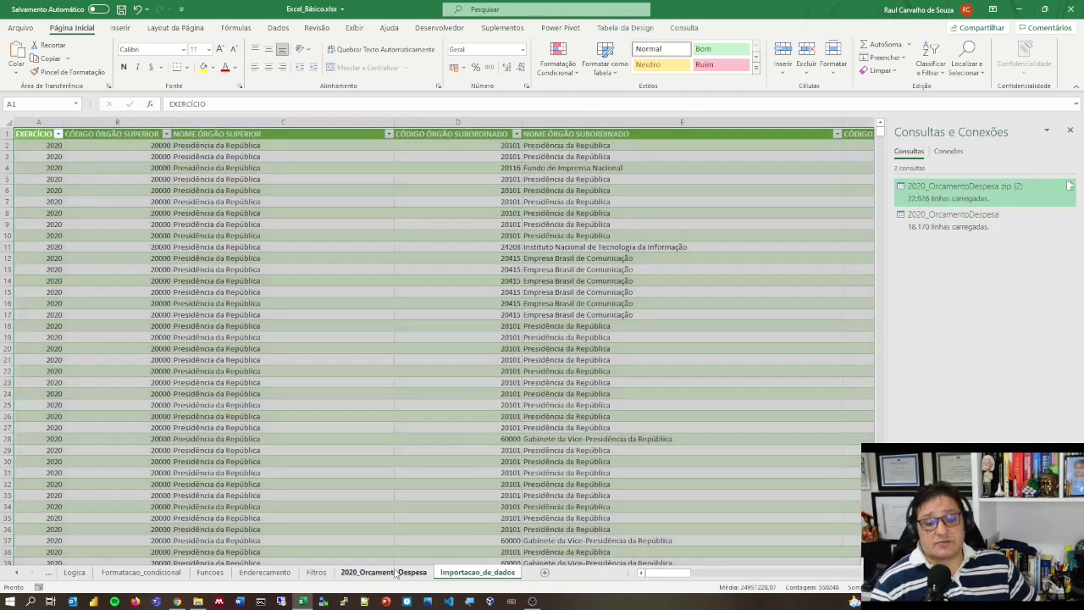
On the Filtros sheet, add a note to cell F13 reading "esta é a área dedicada para as notas..."
{"action": "left_click", "coordinate": [395, 572]}
{"action": "left_click", "coordinate": [317, 573]}
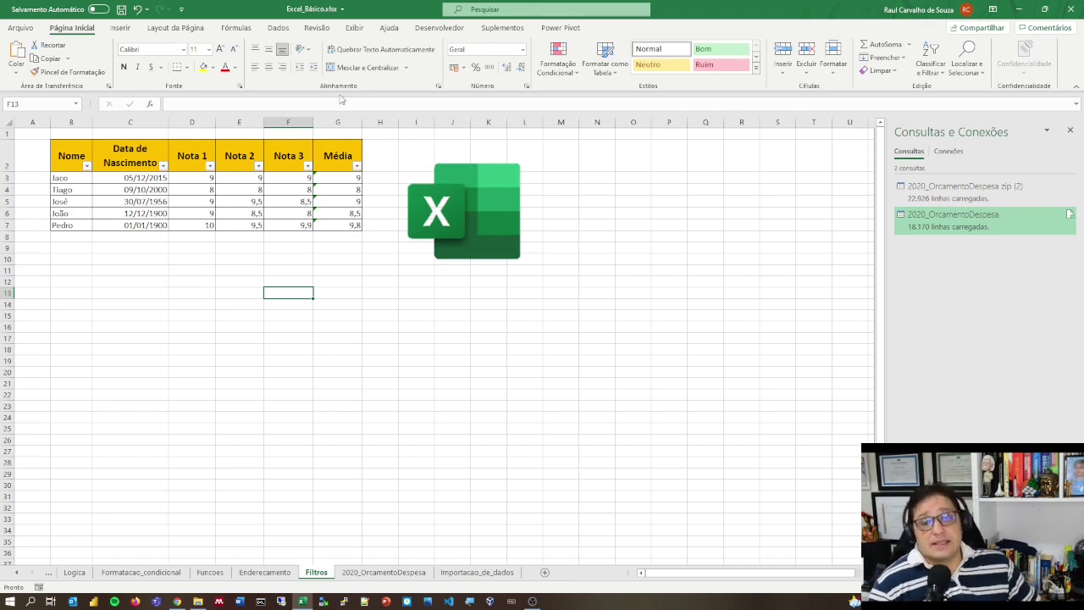
{"action": "left_click", "coordinate": [317, 27]}
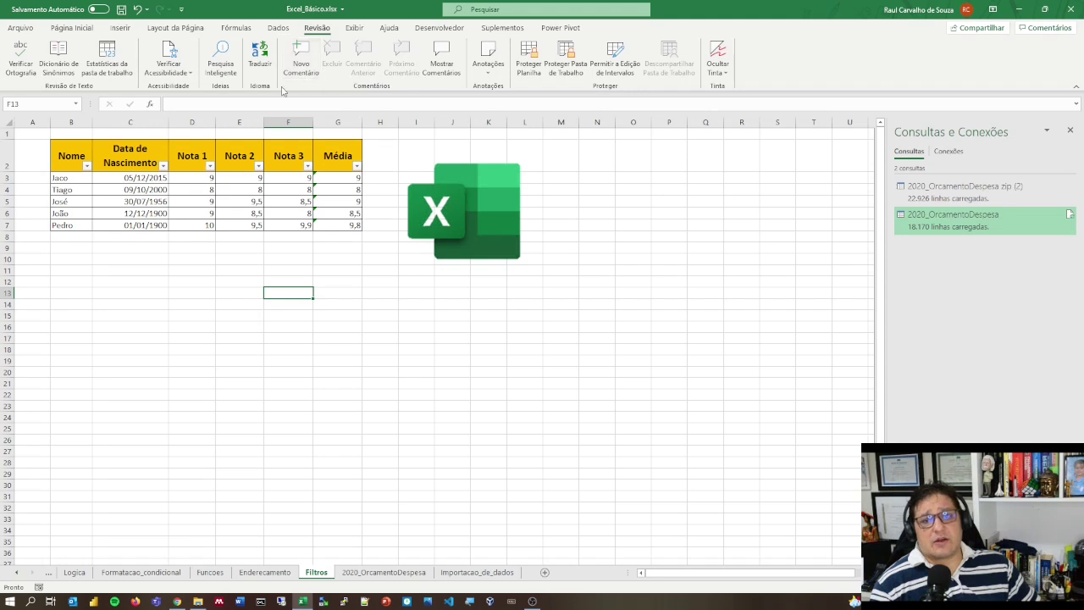
{"action": "left_click", "coordinate": [487, 70]}
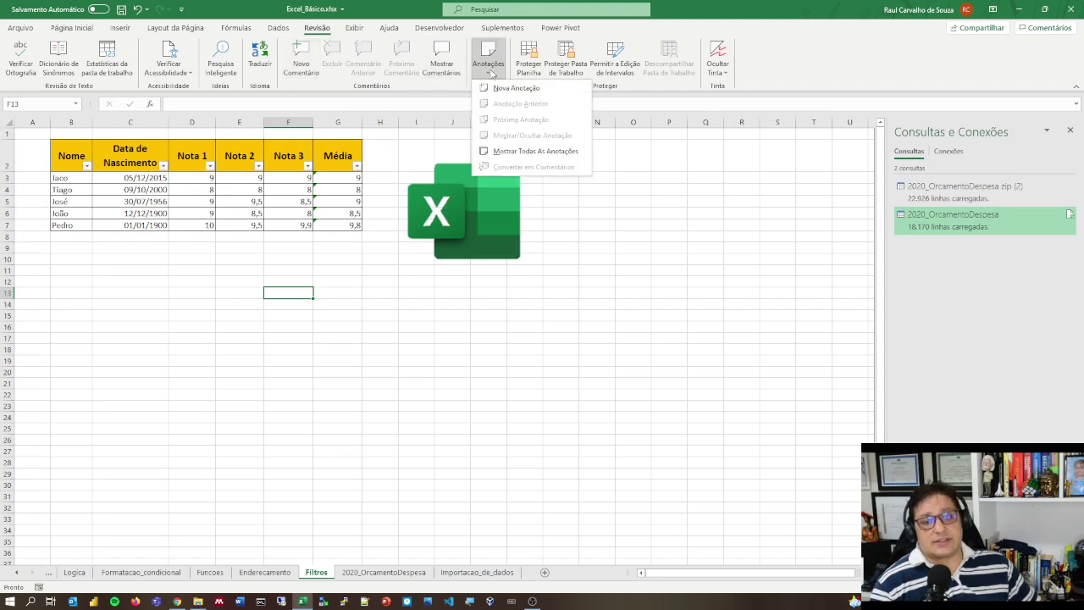
{"action": "left_click", "coordinate": [530, 90]}
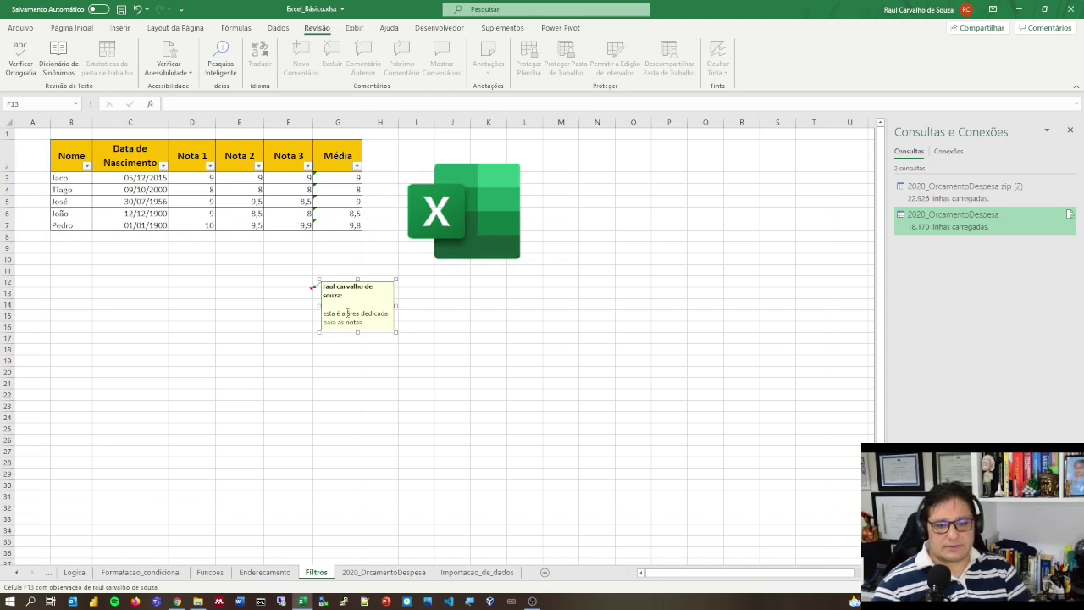
{"action": "key", "text": "Return"}
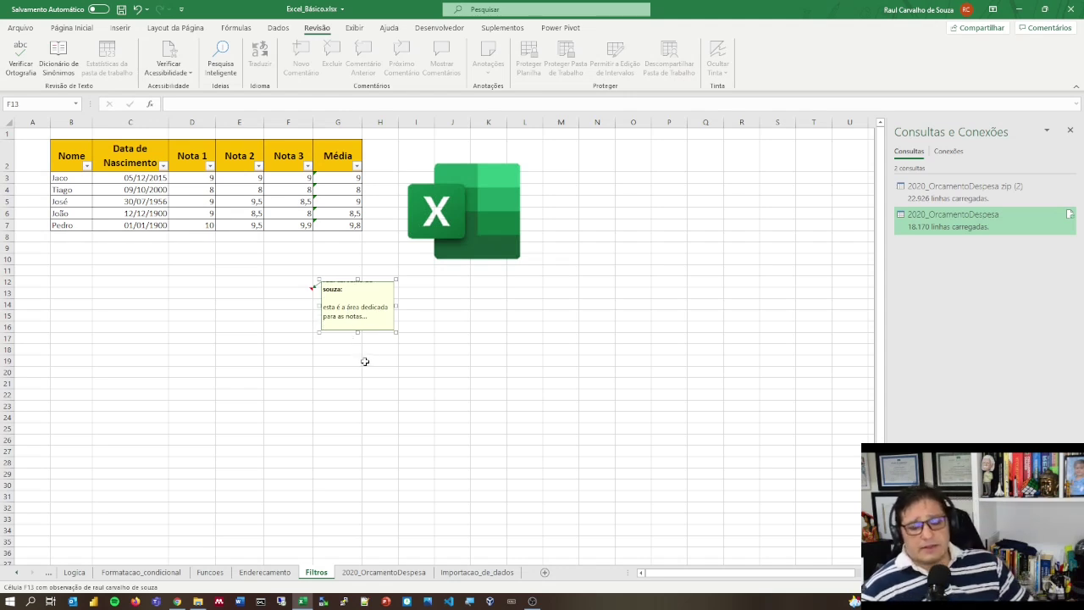
{"action": "left_click", "coordinate": [364, 350]}
{"action": "left_click", "coordinate": [309, 289]}
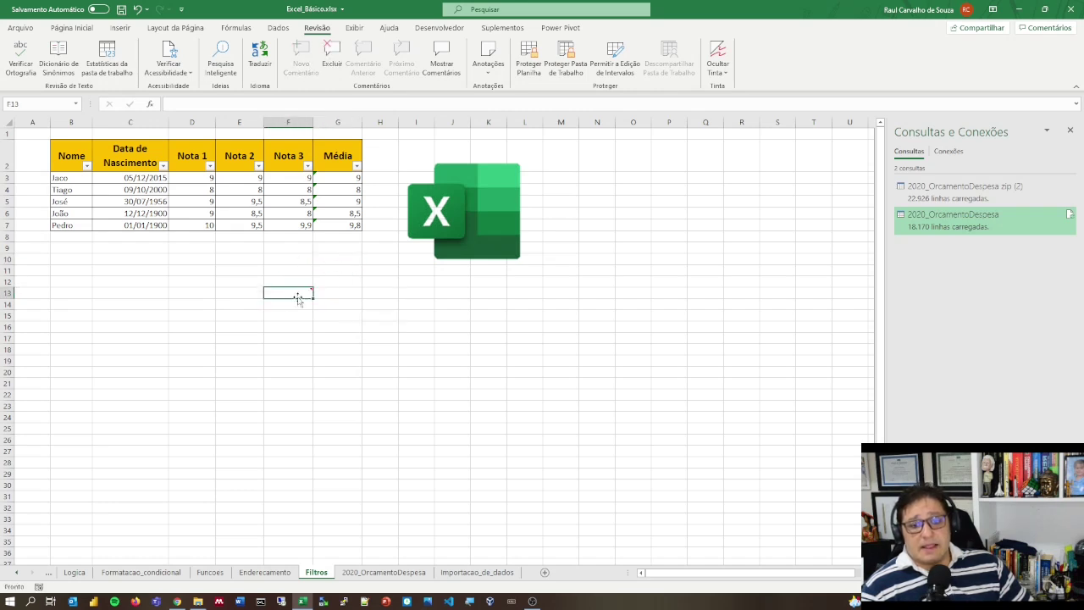
Add a note to cell G16 reading "segunda anotação"
{"action": "left_click", "coordinate": [340, 305]}
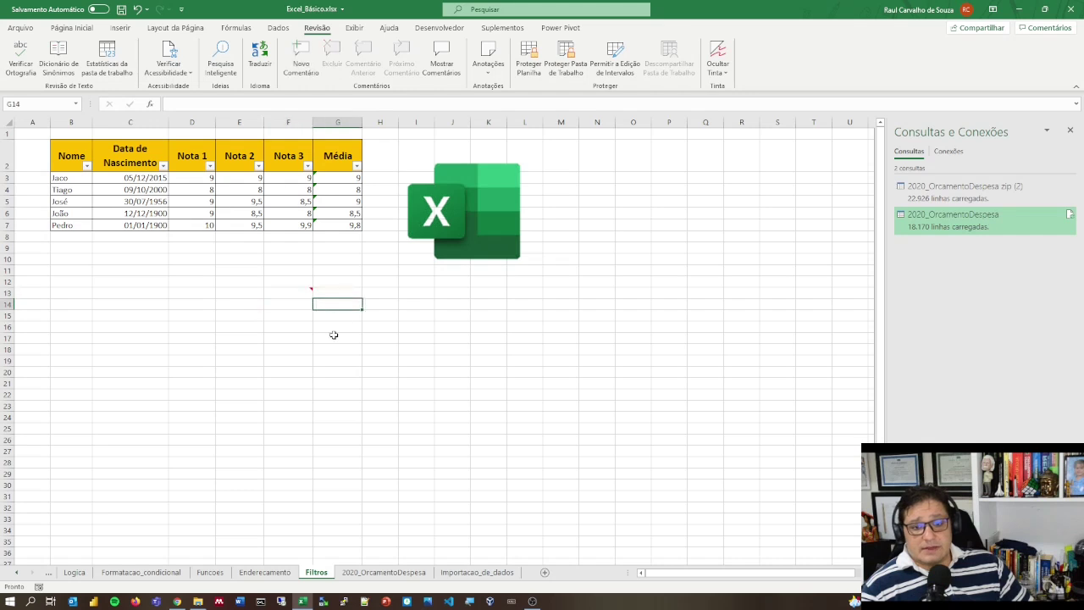
{"action": "left_click", "coordinate": [339, 331]}
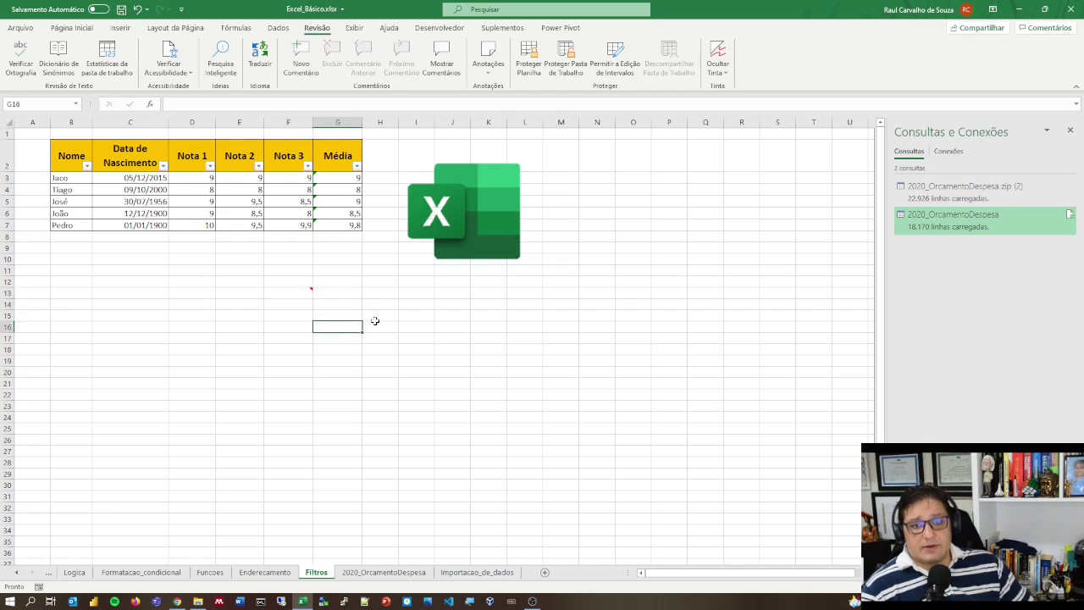
{"action": "left_click", "coordinate": [488, 61]}
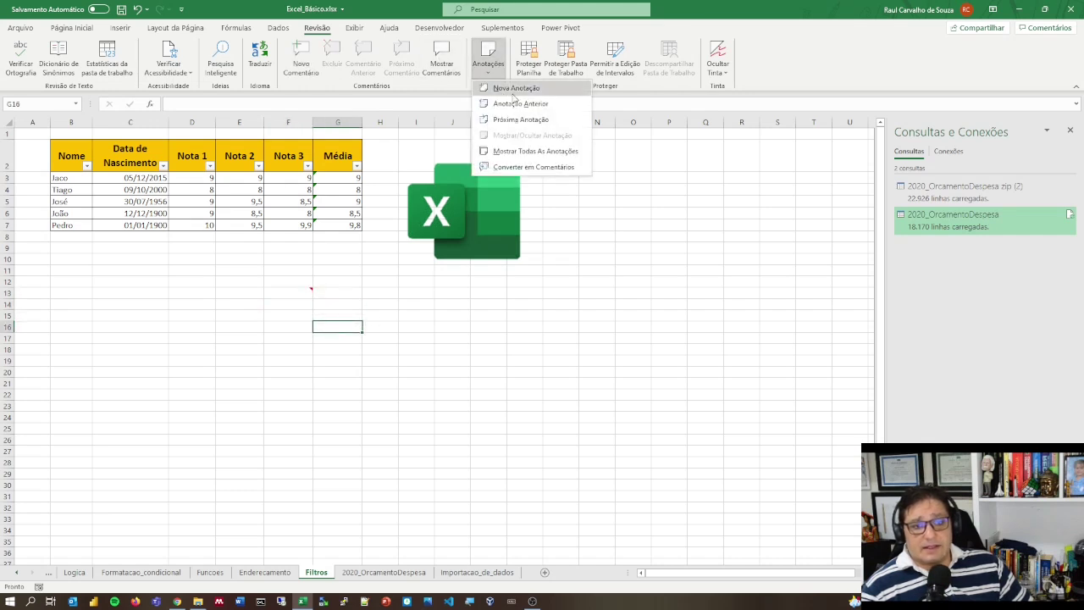
{"action": "left_click", "coordinate": [514, 88]}
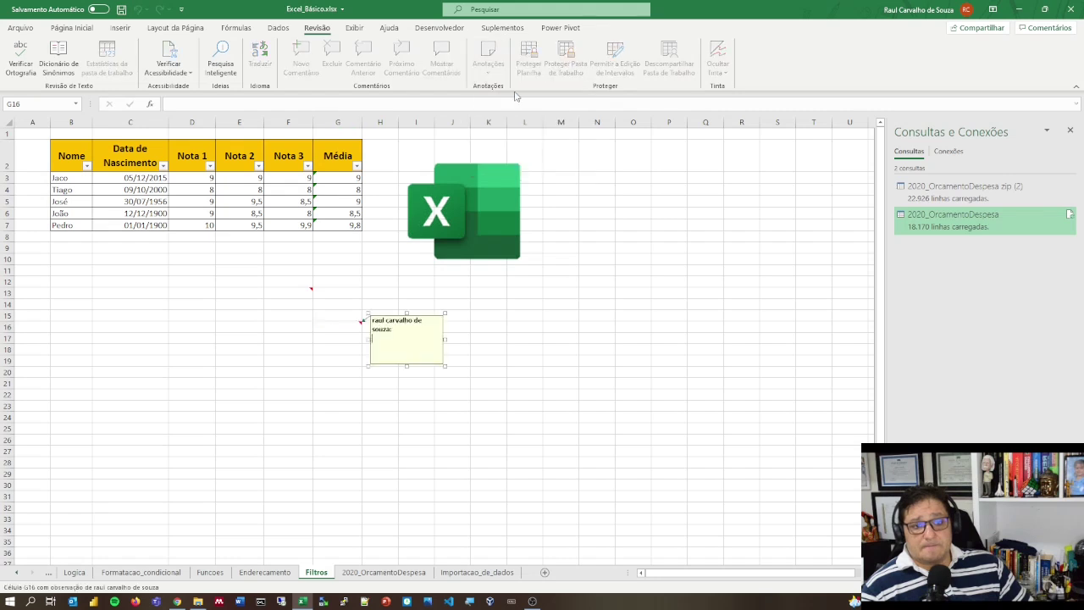
{"action": "left_click", "coordinate": [408, 344]}
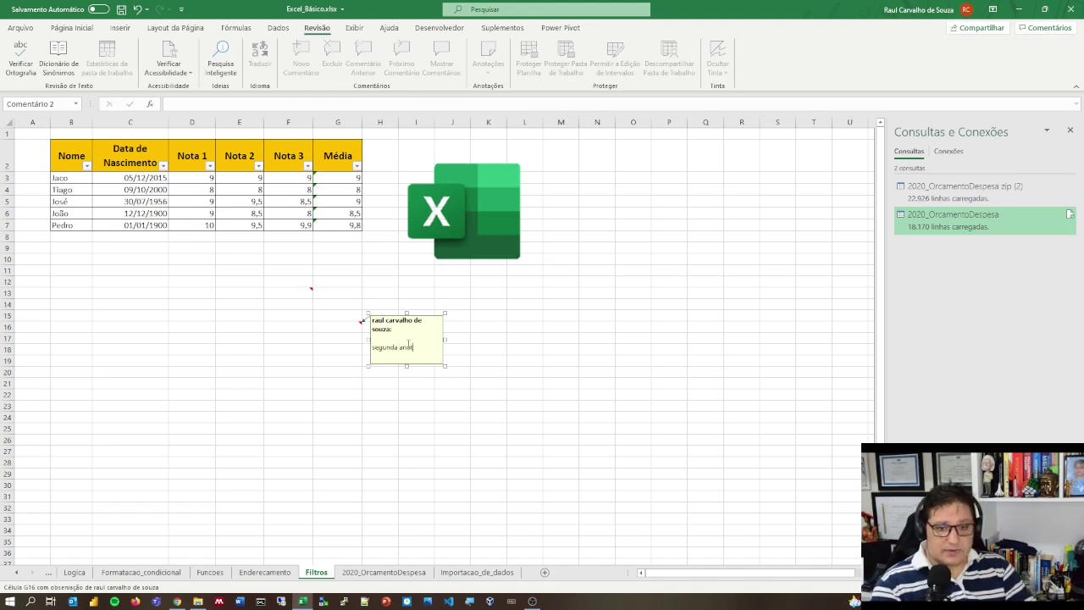
{"action": "left_click", "coordinate": [356, 361]}
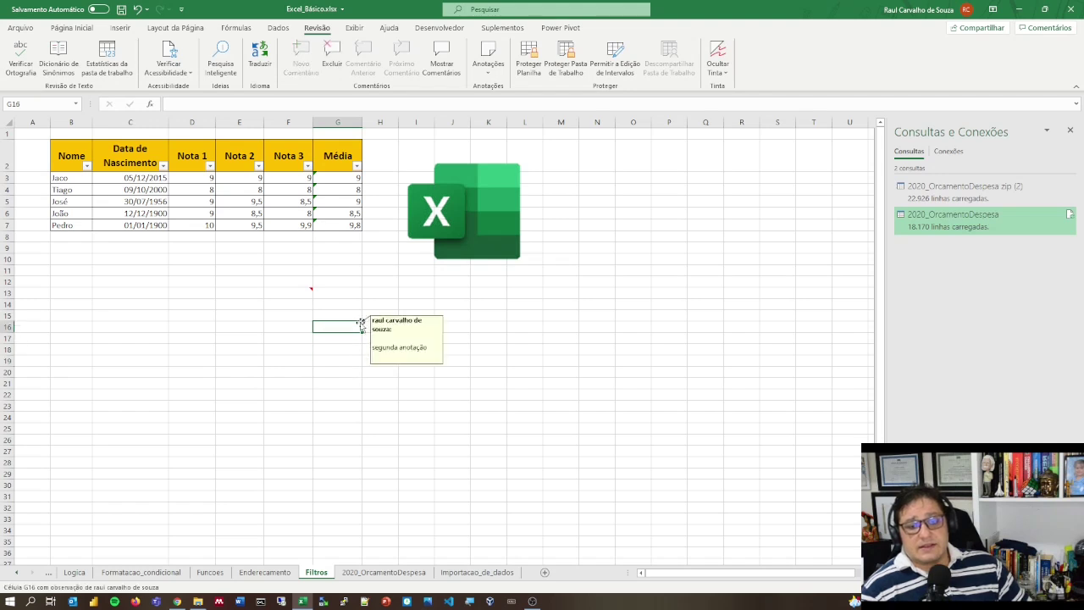
Check the notes attached to cells F13 and G16, and leave both cells
{"action": "left_click", "coordinate": [305, 293]}
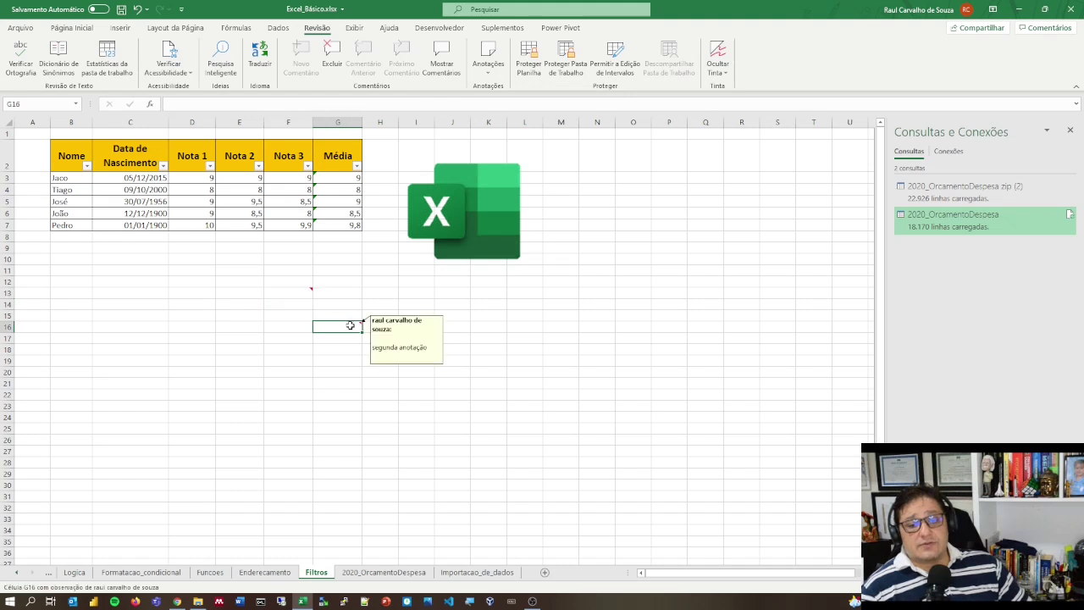
{"action": "mouse_move", "coordinate": [310, 290]}
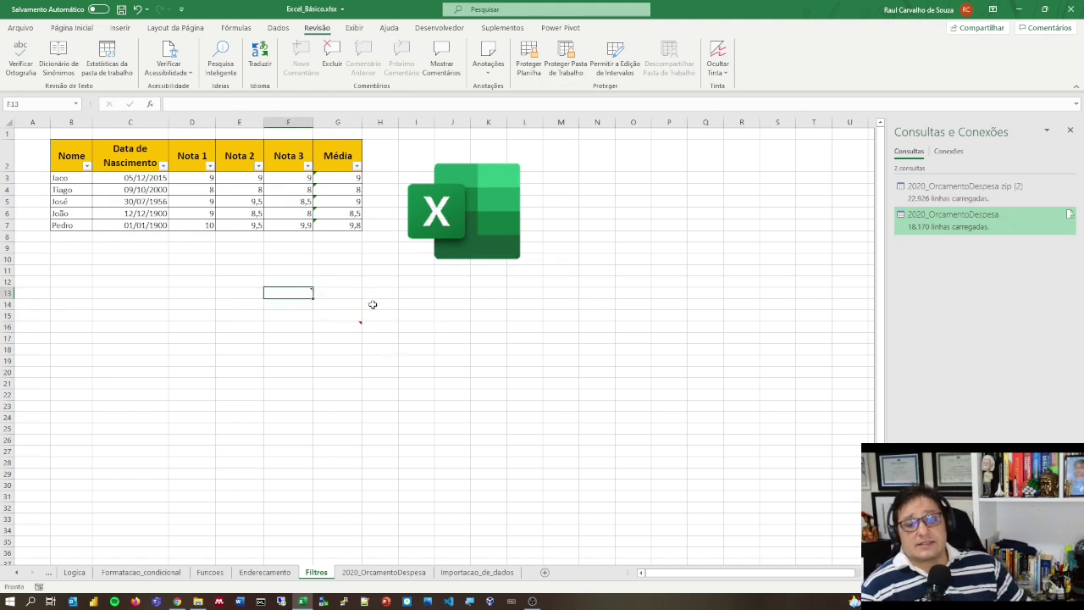
{"action": "left_click", "coordinate": [357, 328]}
{"action": "mouse_move", "coordinate": [361, 330]}
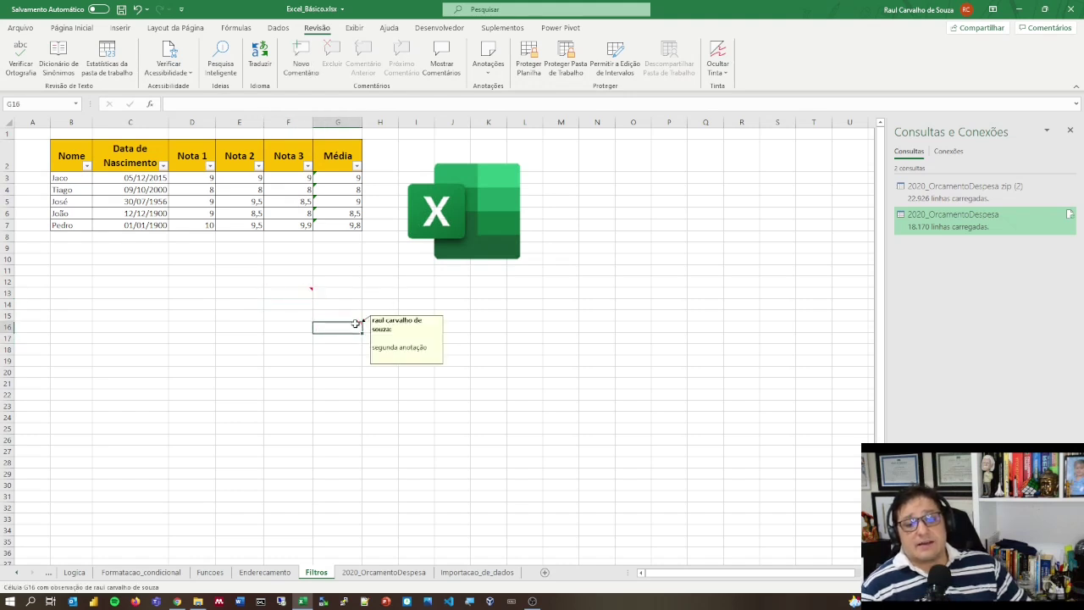
{"action": "left_click", "coordinate": [359, 381]}
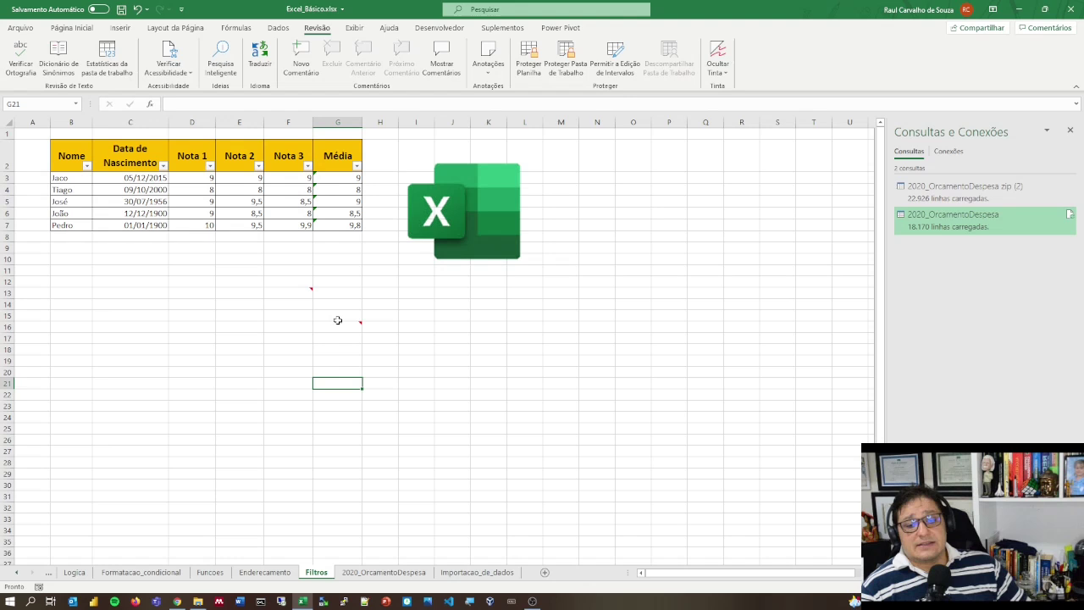
Add a note to Pedro's Nota 2 in cell E7 reading "pelos meus cálculos deveria ser nota 10"
{"action": "left_click", "coordinate": [342, 223]}
{"action": "left_click", "coordinate": [249, 227]}
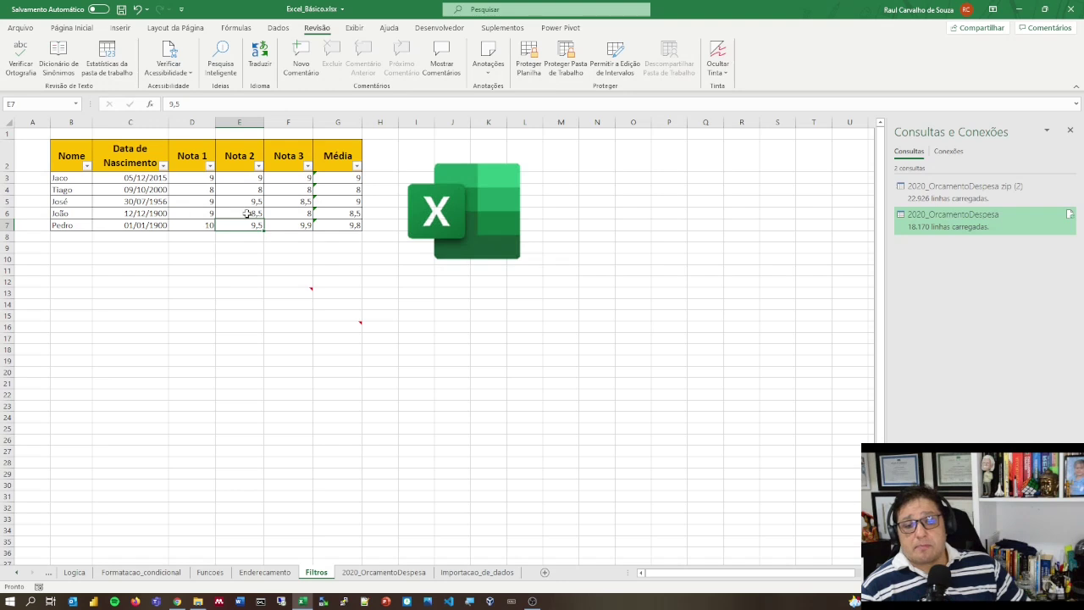
{"action": "right_click", "coordinate": [251, 229]}
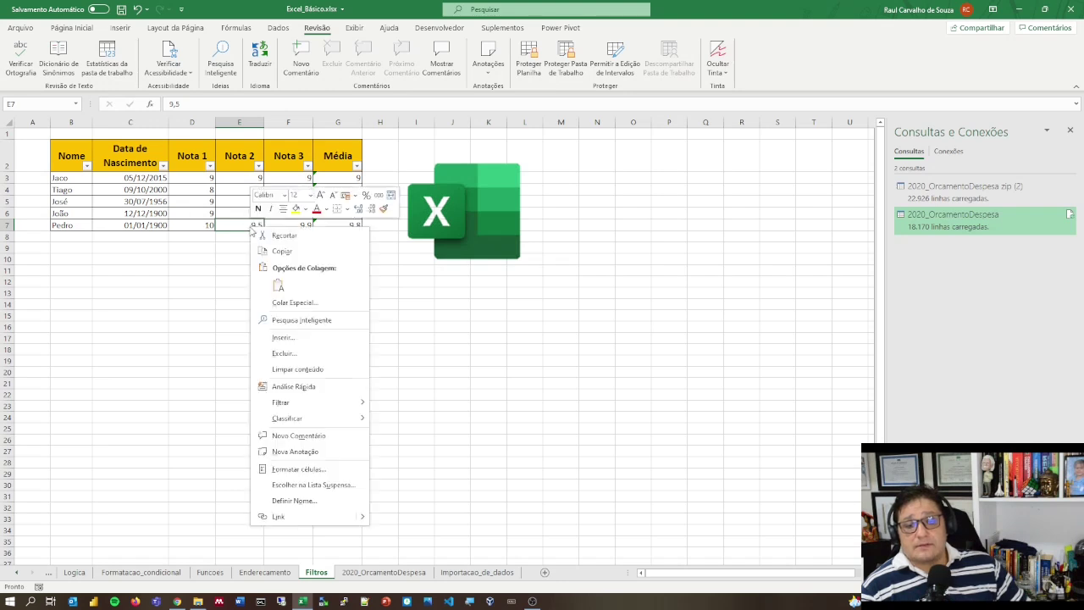
{"action": "left_click", "coordinate": [489, 60]}
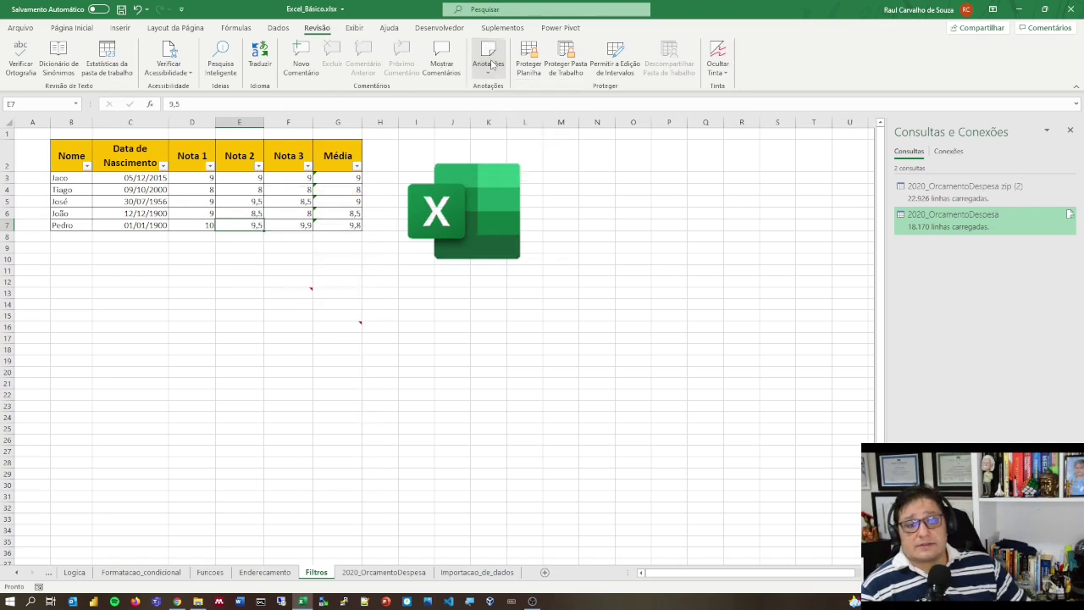
{"action": "left_click", "coordinate": [489, 59]}
{"action": "left_click", "coordinate": [517, 91]}
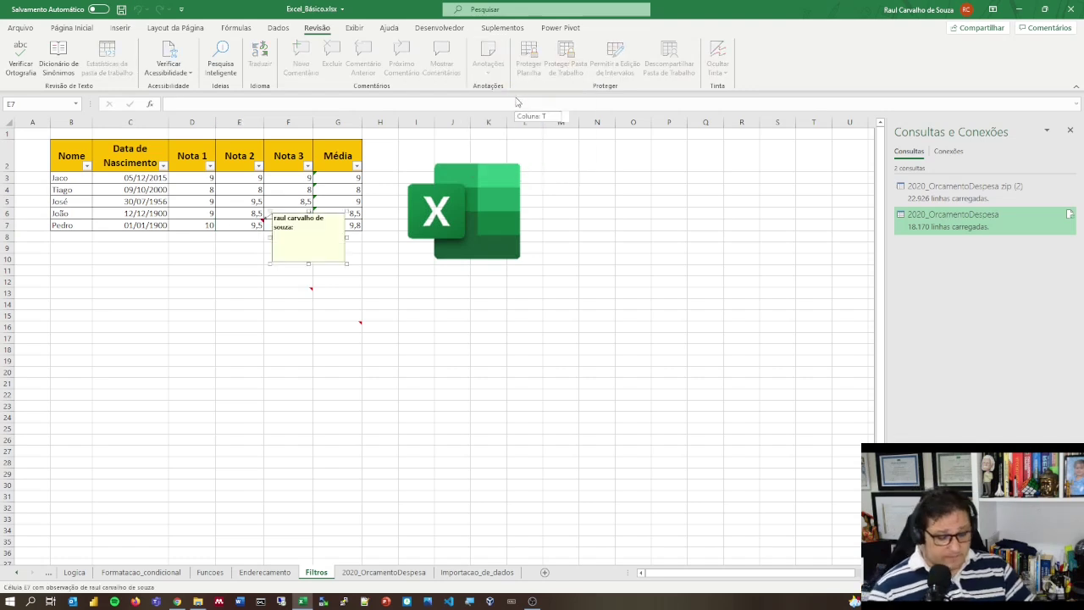
{"action": "type", "text": "prios meus cálculos deveria ser nota 10"}
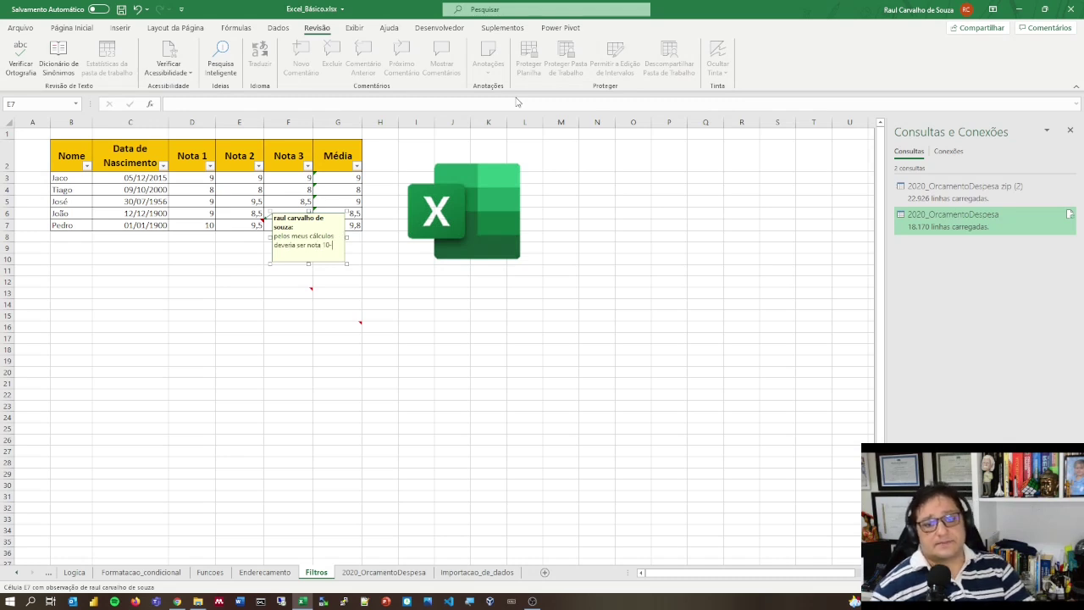
{"action": "left_click", "coordinate": [360, 143]}
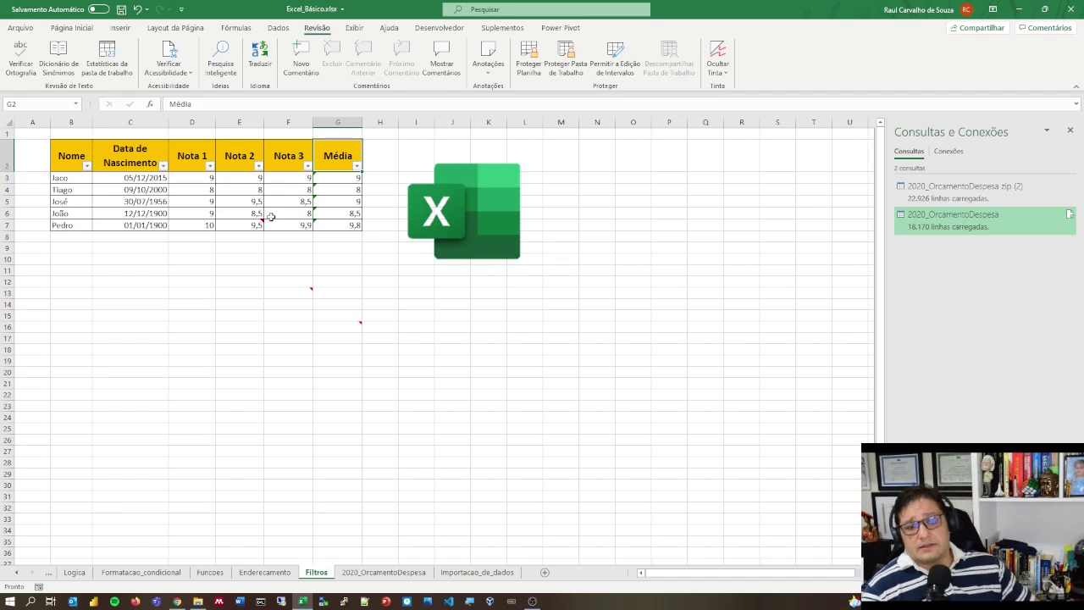
Read the note on cell E7 and check the note marker on cell F13
{"action": "left_click", "coordinate": [238, 228]}
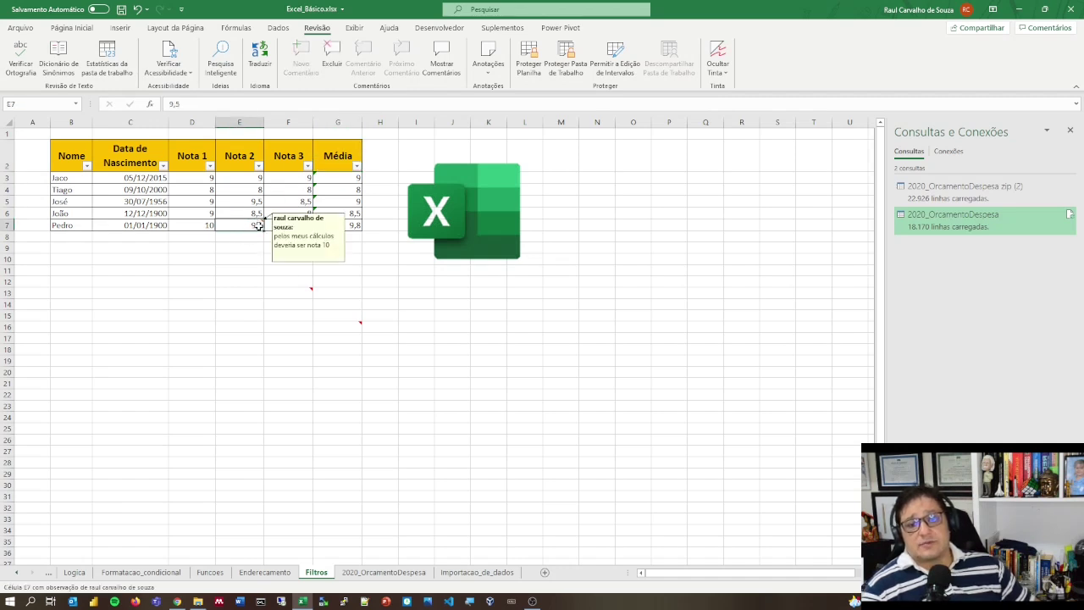
{"action": "left_click", "coordinate": [236, 269]}
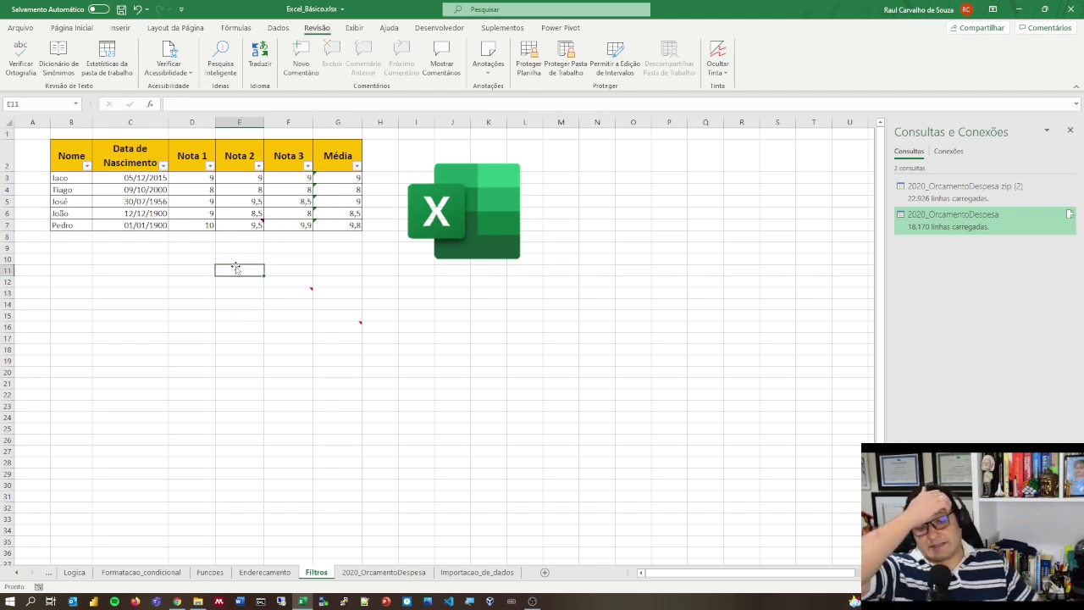
{"action": "left_click", "coordinate": [254, 225]}
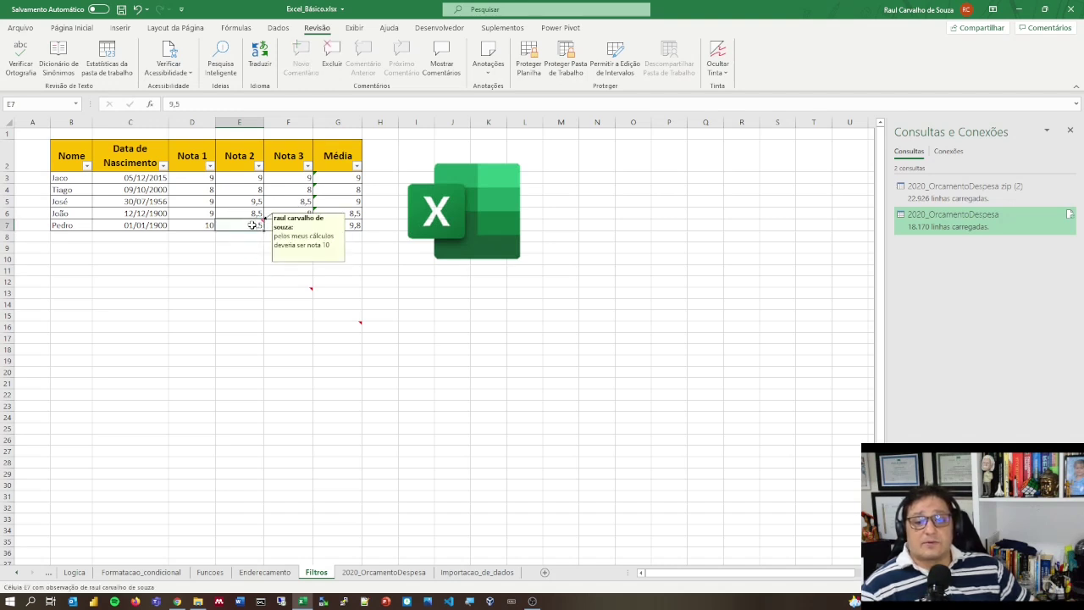
{"action": "left_click", "coordinate": [253, 246]}
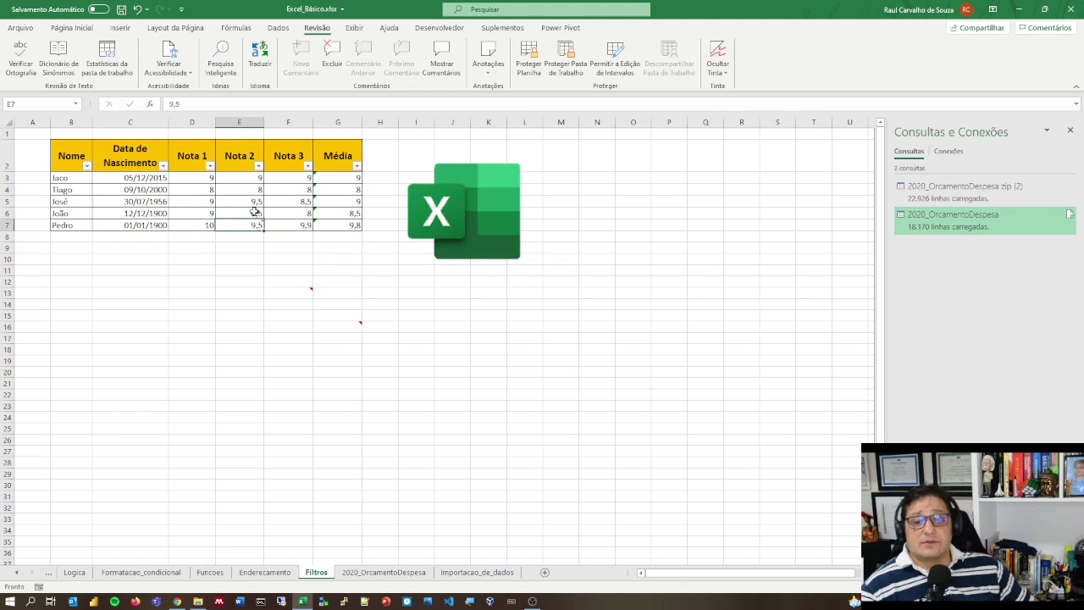
{"action": "left_click", "coordinate": [254, 218]}
{"action": "left_click", "coordinate": [250, 258]}
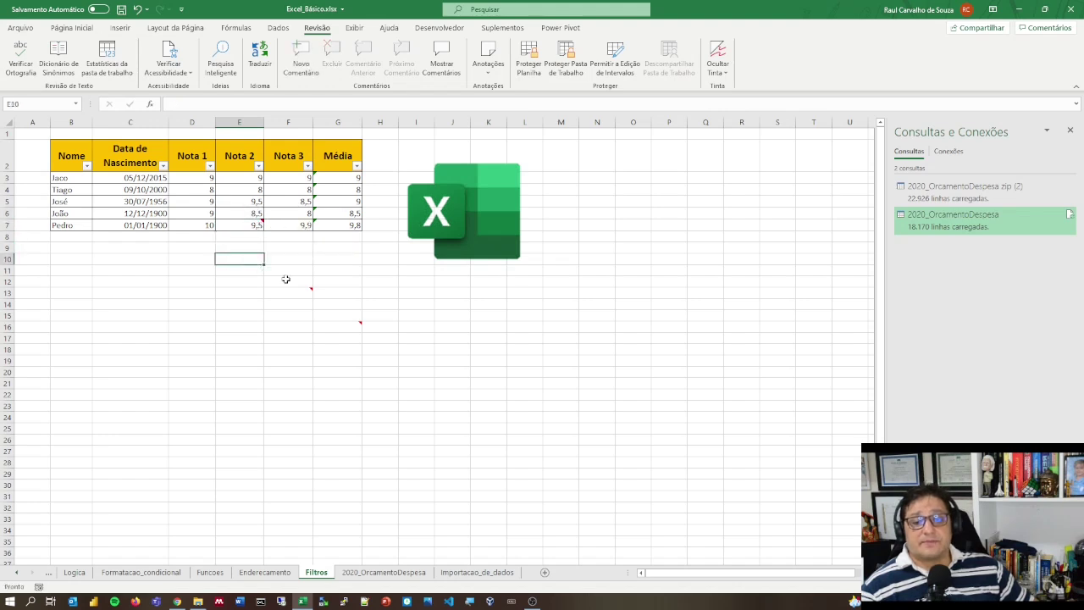
{"action": "mouse_move", "coordinate": [310, 288]}
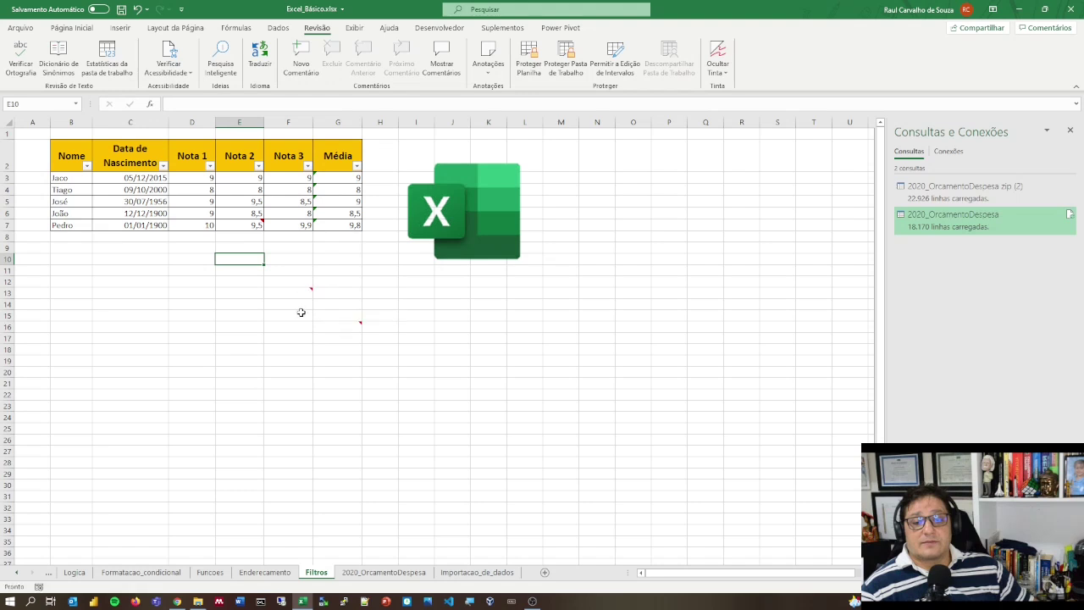
{"action": "left_click", "coordinate": [301, 312]}
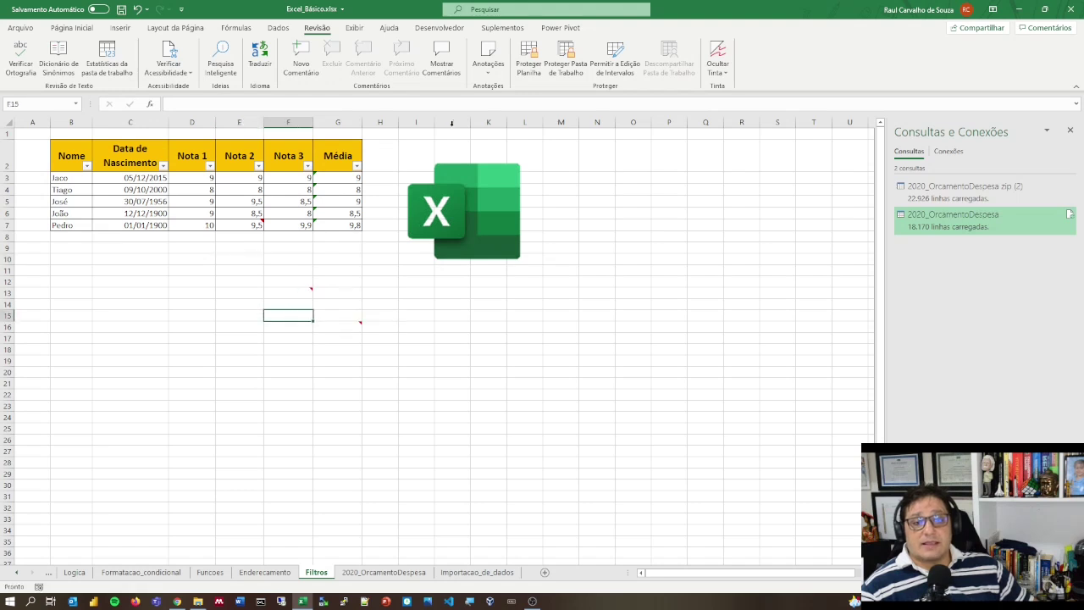
Step through the sheet's notes starting from cell G16, continuing from the start of the workbook through E7 to F13
{"action": "left_click", "coordinate": [357, 320]}
{"action": "left_click", "coordinate": [488, 61]}
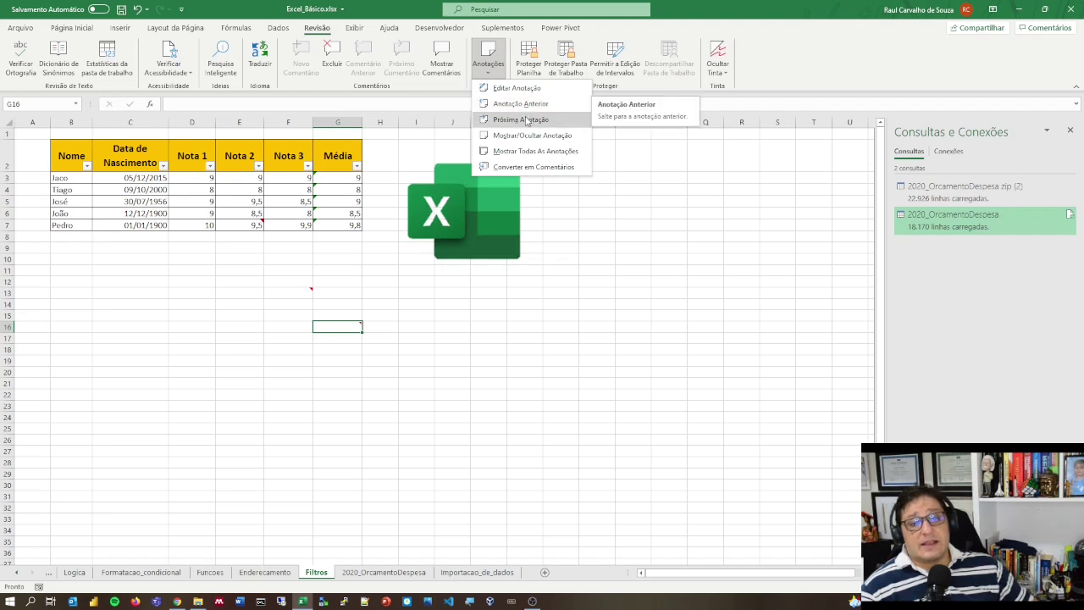
{"action": "left_click", "coordinate": [527, 110]}
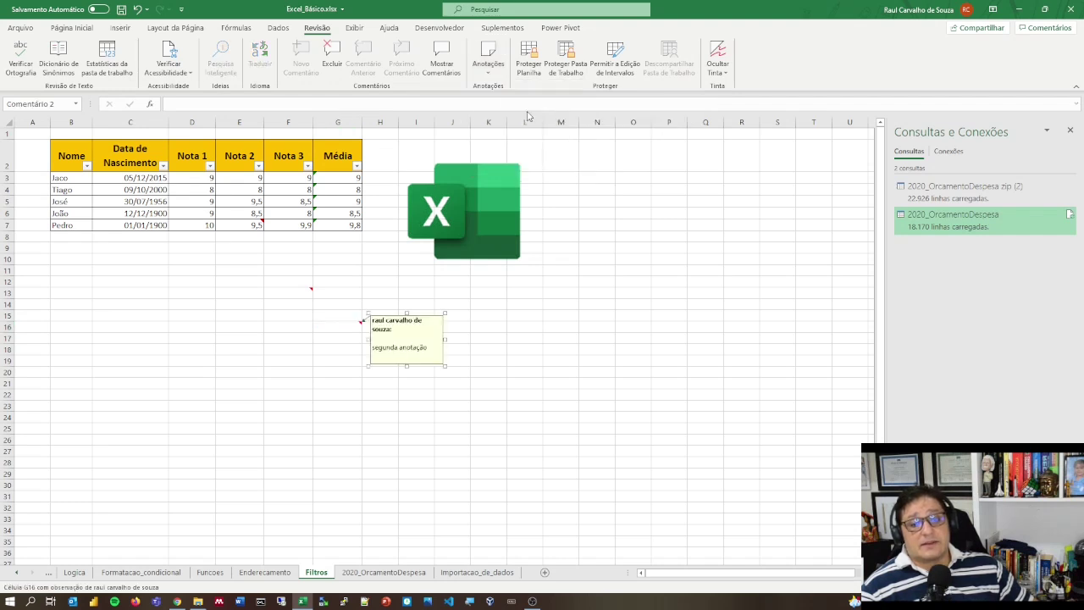
{"action": "left_click", "coordinate": [496, 77]}
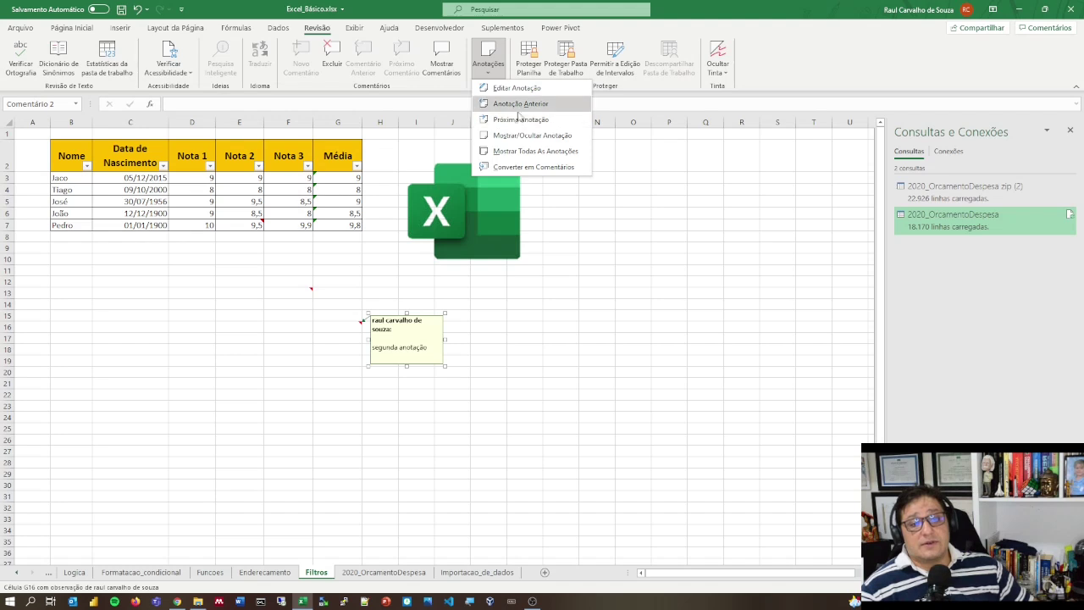
{"action": "left_click", "coordinate": [520, 115]}
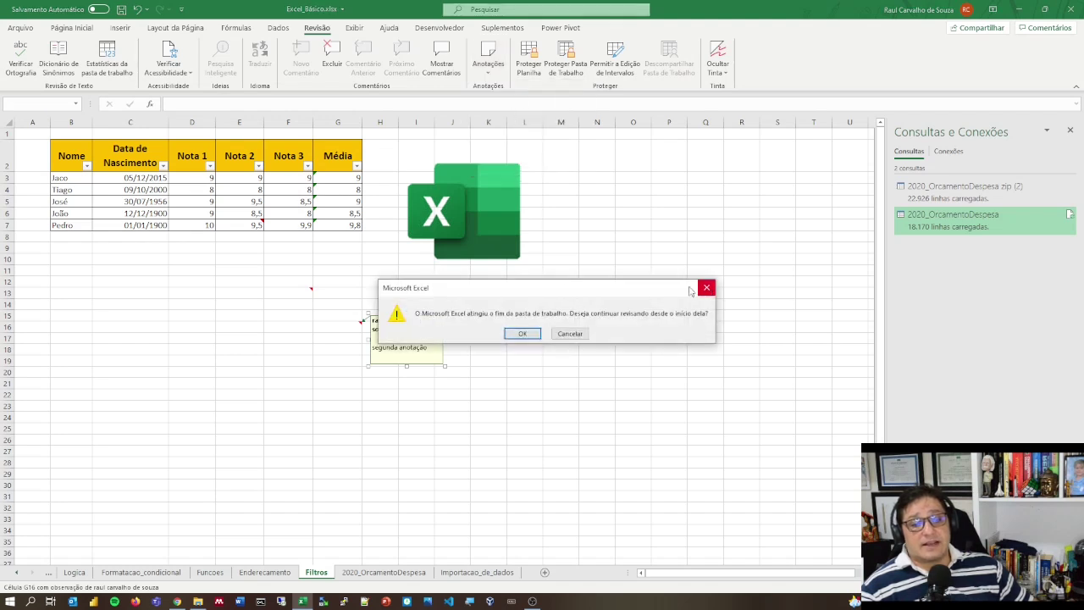
{"action": "left_click", "coordinate": [522, 334]}
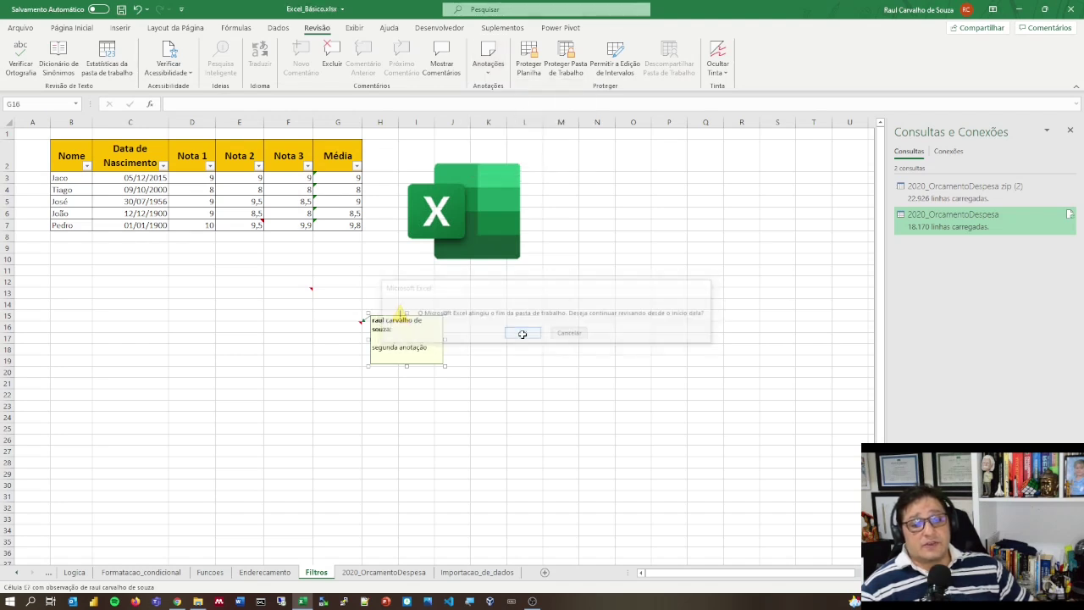
{"action": "left_click", "coordinate": [488, 64]}
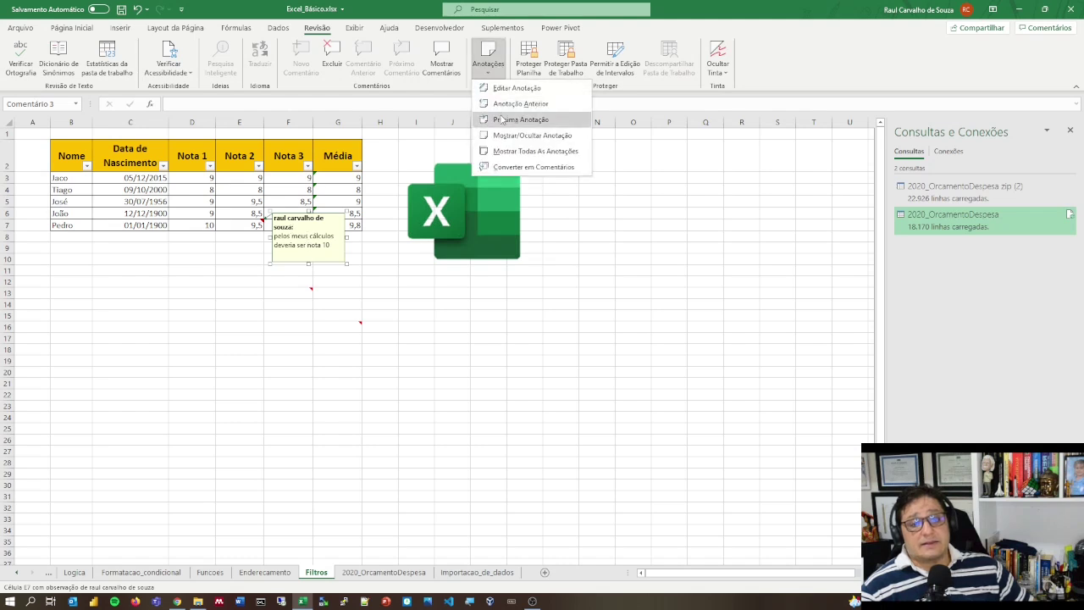
{"action": "left_click", "coordinate": [504, 118]}
Toggle the visibility of the note on cell F13, and display all the notes on the Filtros sheet
{"action": "left_click", "coordinate": [489, 68]}
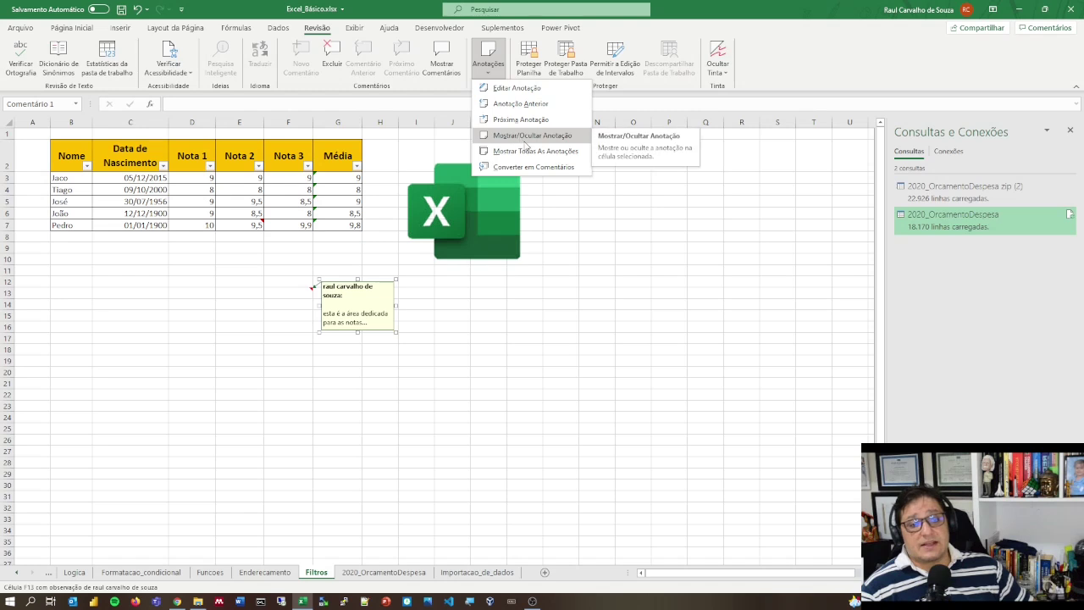
{"action": "left_click", "coordinate": [535, 141]}
{"action": "left_click", "coordinate": [498, 66]}
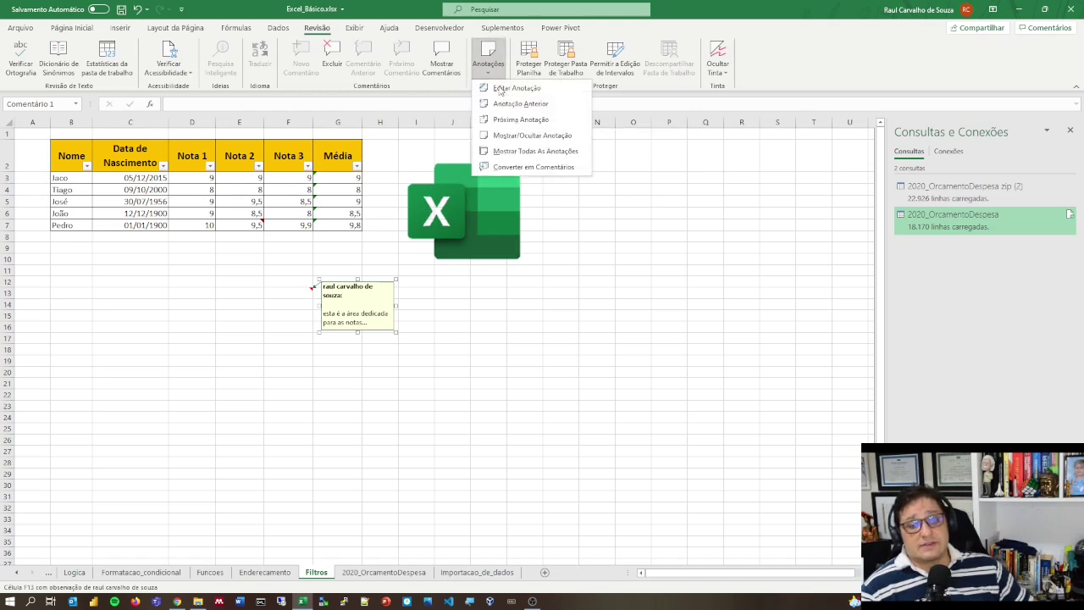
{"action": "left_click", "coordinate": [525, 154]}
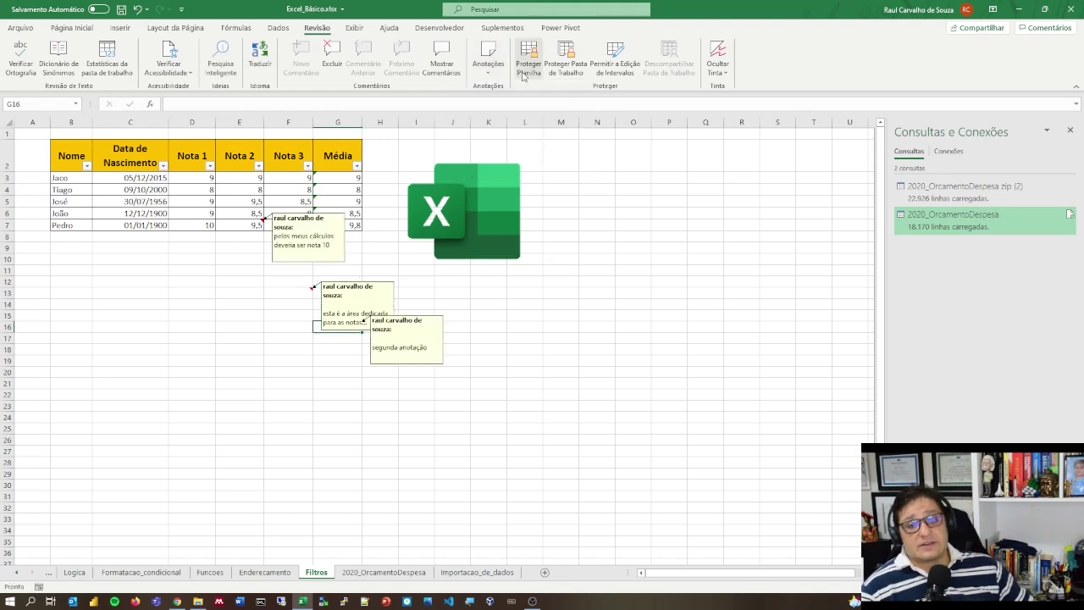
Hide only the note on cell G16, and show it again
{"action": "left_click", "coordinate": [488, 63]}
{"action": "left_click", "coordinate": [525, 137]}
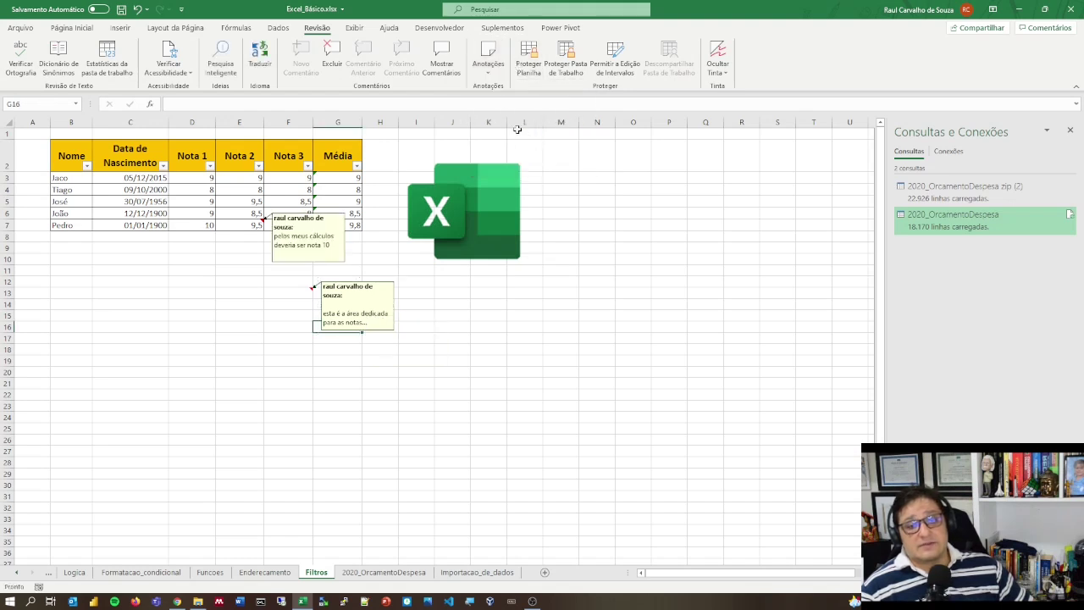
{"action": "left_click", "coordinate": [488, 61]}
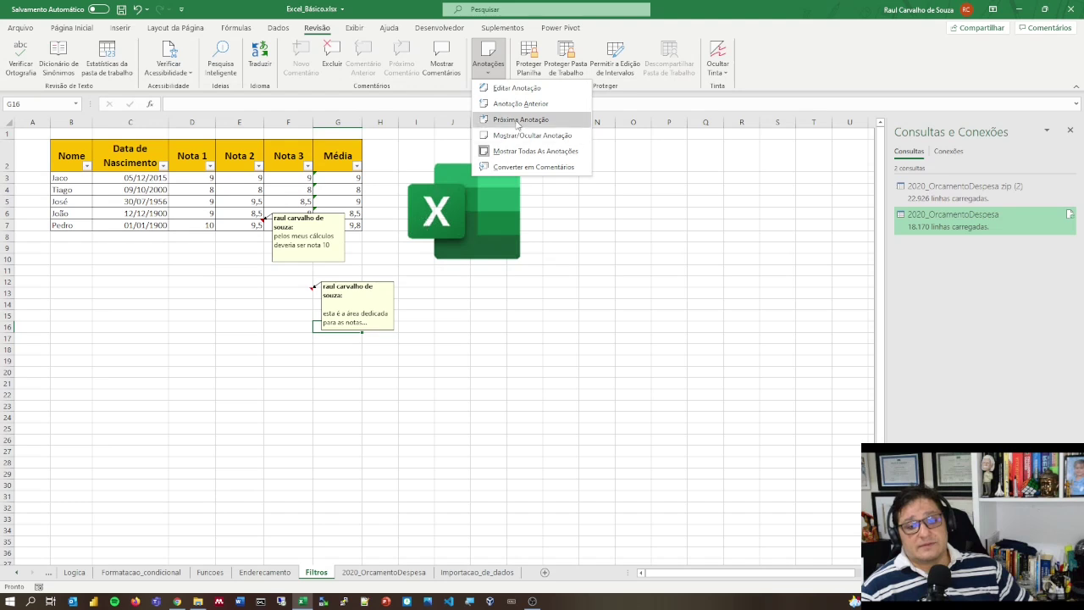
{"action": "left_click", "coordinate": [513, 137]}
{"action": "left_click", "coordinate": [513, 138]}
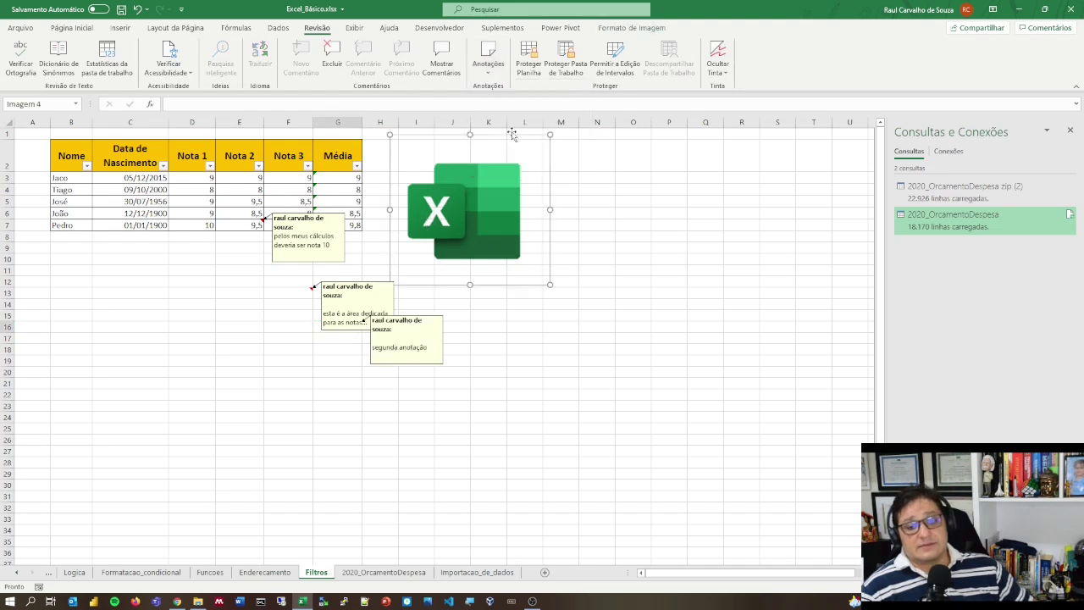
Hide only the note on cell F13, and show it again
{"action": "left_click", "coordinate": [310, 292]}
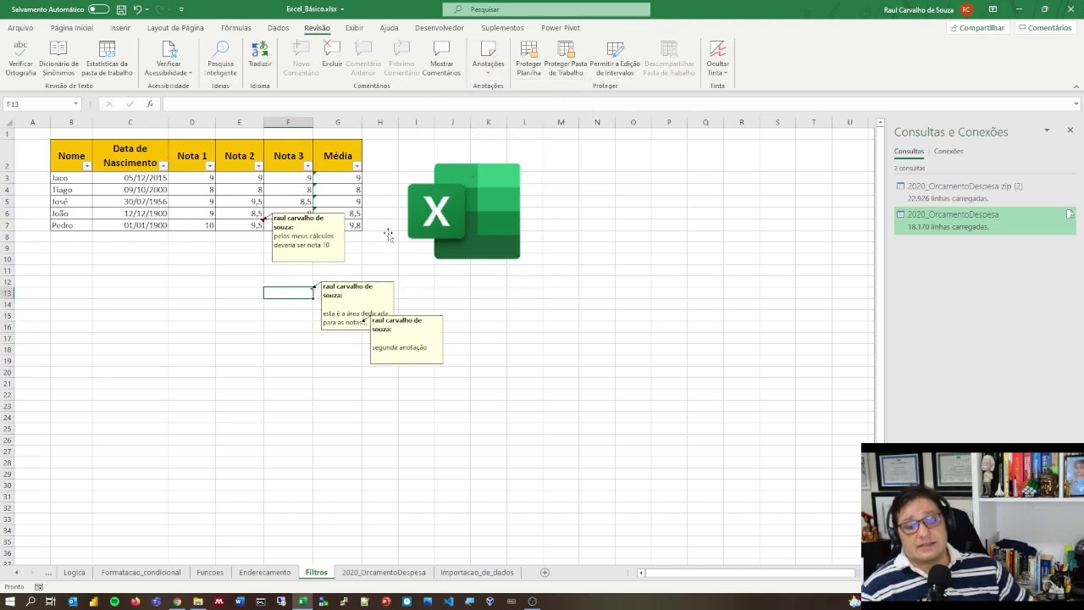
{"action": "left_click", "coordinate": [488, 61]}
{"action": "left_click", "coordinate": [519, 136]}
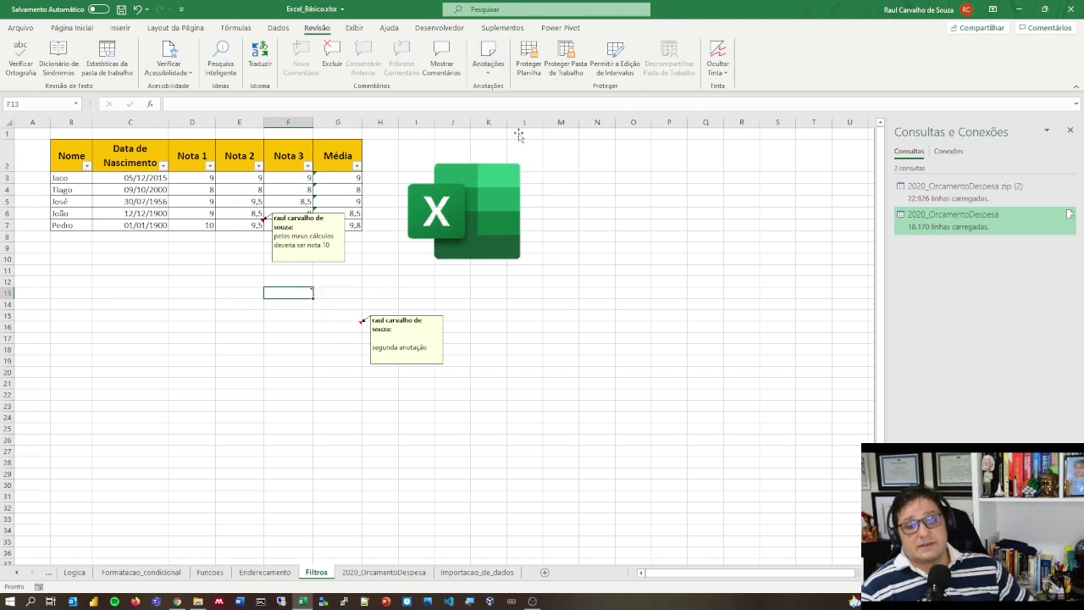
{"action": "left_click", "coordinate": [502, 75]}
{"action": "left_click", "coordinate": [515, 135]}
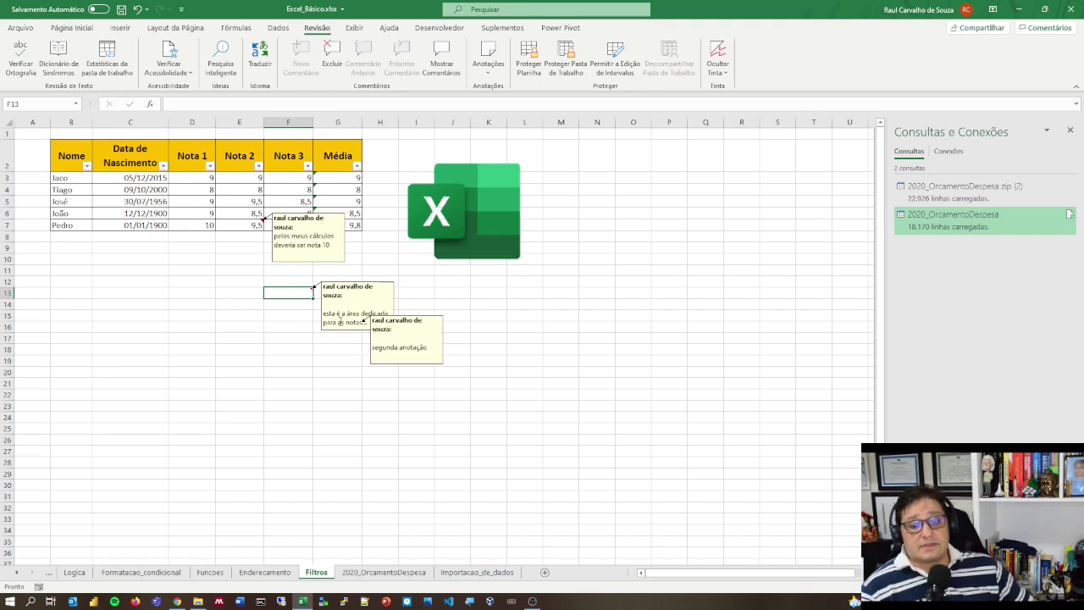
Hide the note on cell F13 and enter 33 in cell G16
{"action": "left_click", "coordinate": [488, 59]}
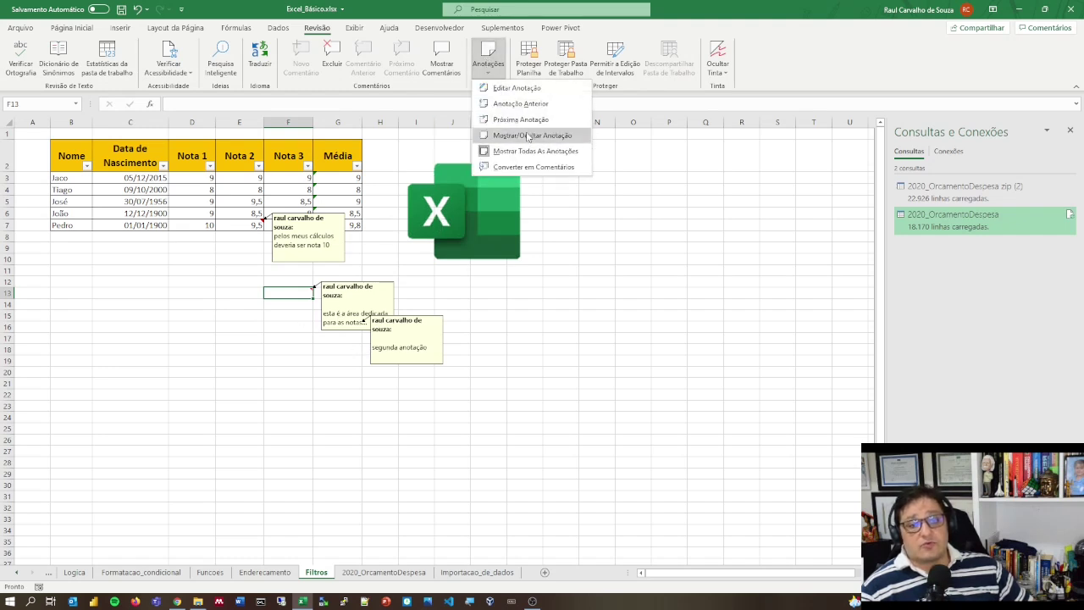
{"action": "left_click", "coordinate": [526, 137]}
{"action": "left_click", "coordinate": [342, 328]}
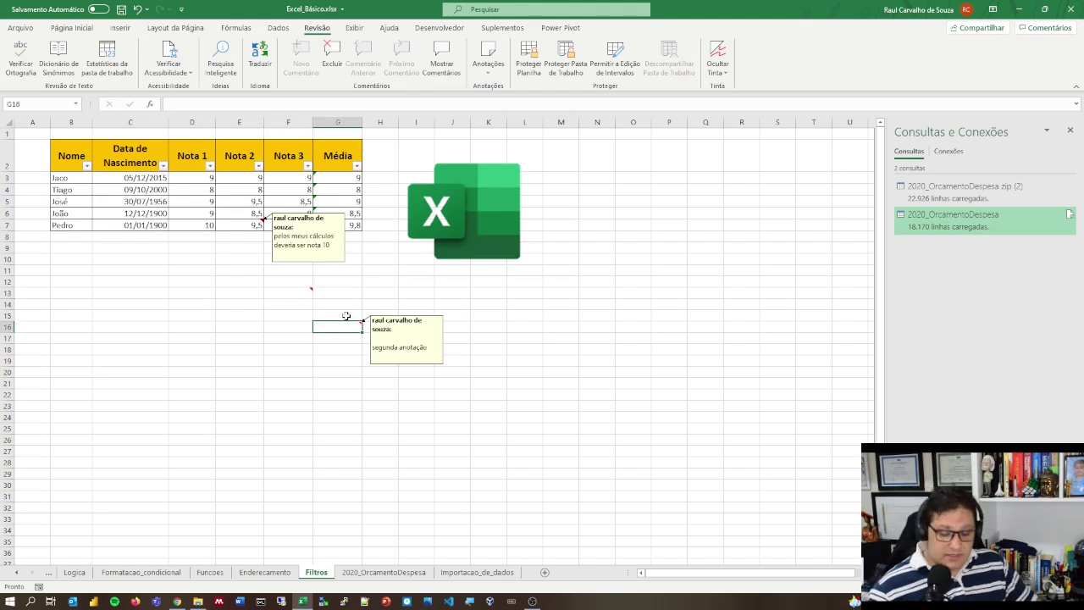
{"action": "type", "text": "33"}
{"action": "key", "text": "Return"}
{"action": "key", "text": "Return"}
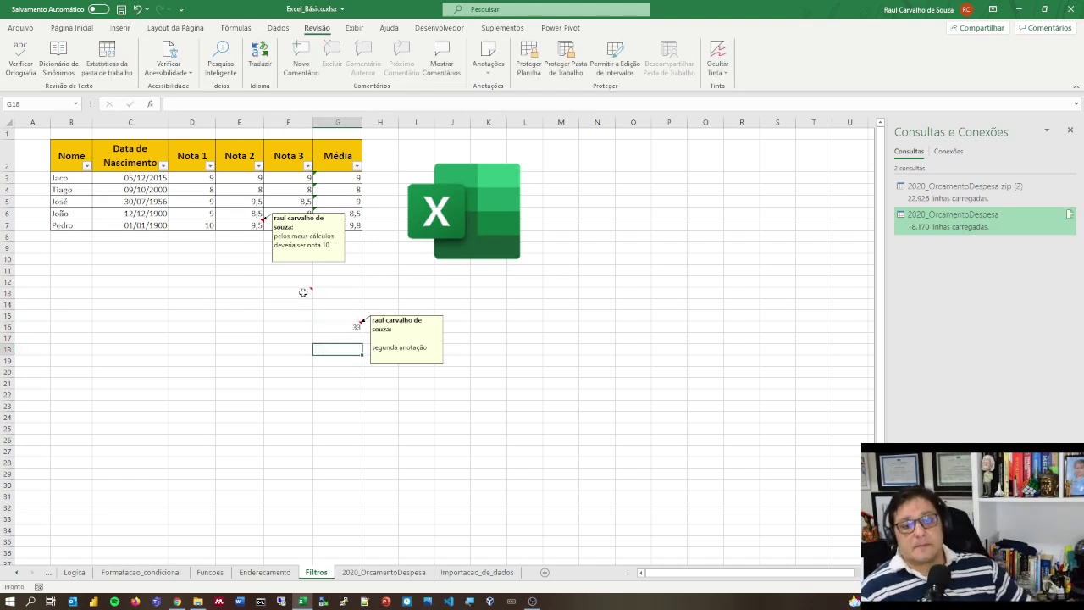
Show the note on cell F13 once more, and hide all the notes on the sheet together
{"action": "left_click", "coordinate": [303, 292]}
{"action": "left_click", "coordinate": [488, 59]}
{"action": "left_click", "coordinate": [511, 137]}
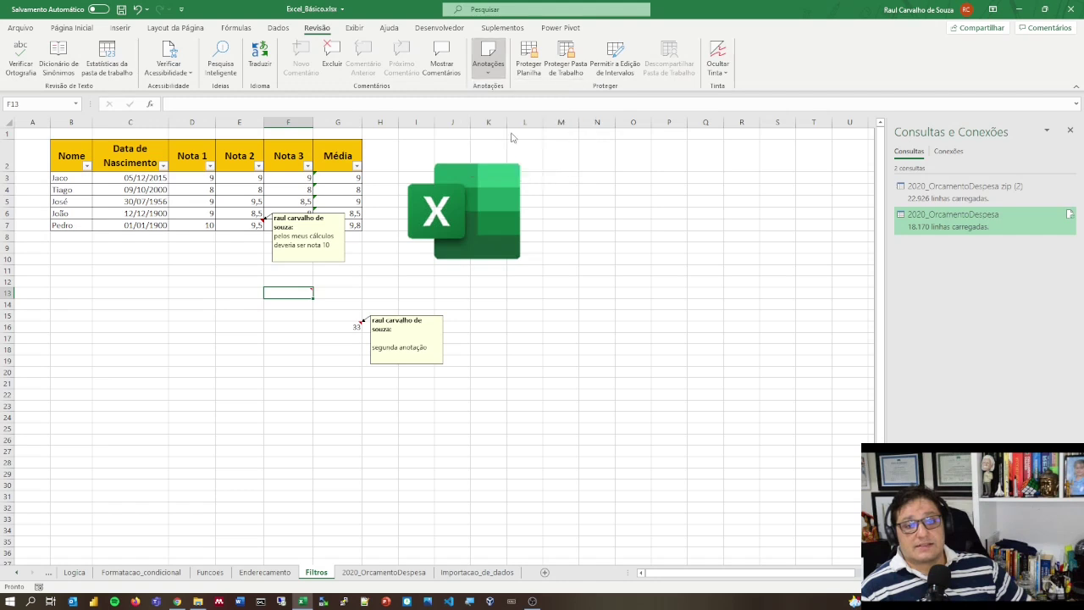
{"action": "left_click", "coordinate": [488, 59]}
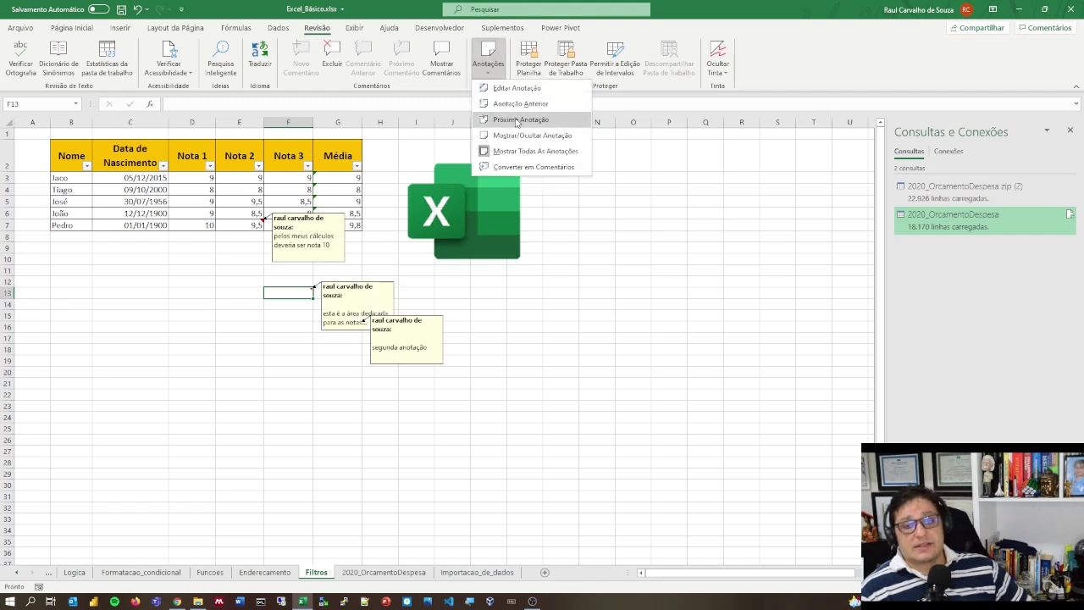
{"action": "left_click", "coordinate": [510, 149]}
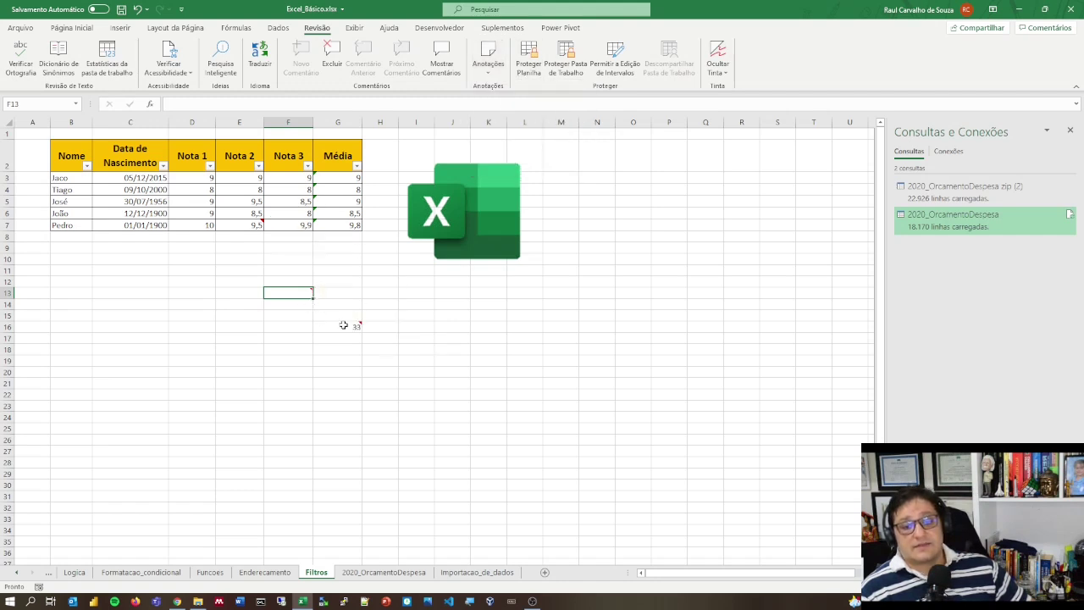
Display all the notes except the one on cell F13, and hide them all again
{"action": "left_click", "coordinate": [486, 59]}
{"action": "left_click", "coordinate": [513, 152]}
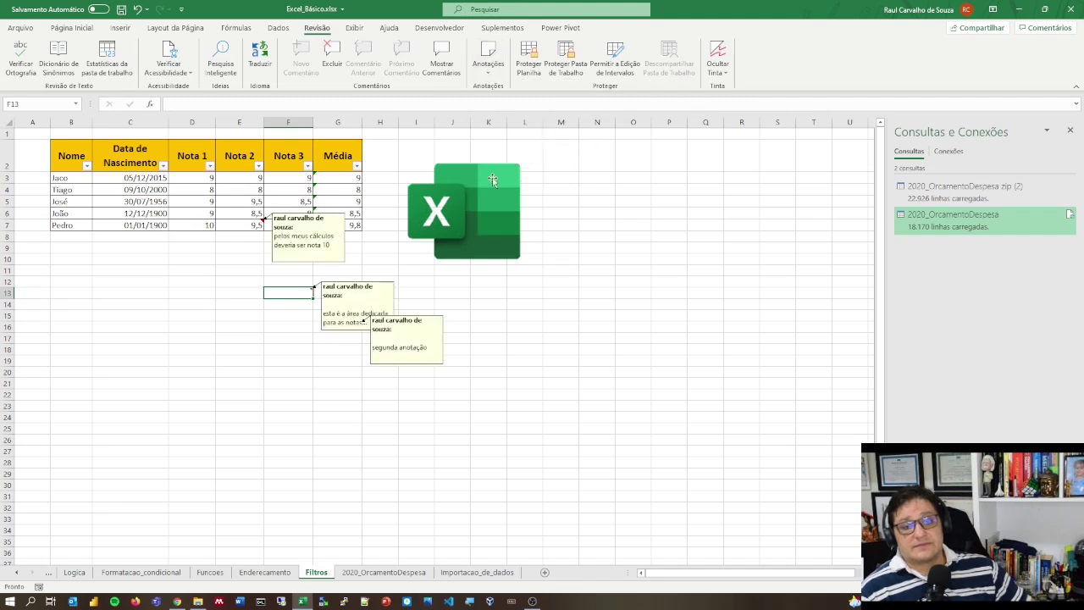
{"action": "left_click", "coordinate": [490, 68]}
{"action": "left_click", "coordinate": [516, 138]}
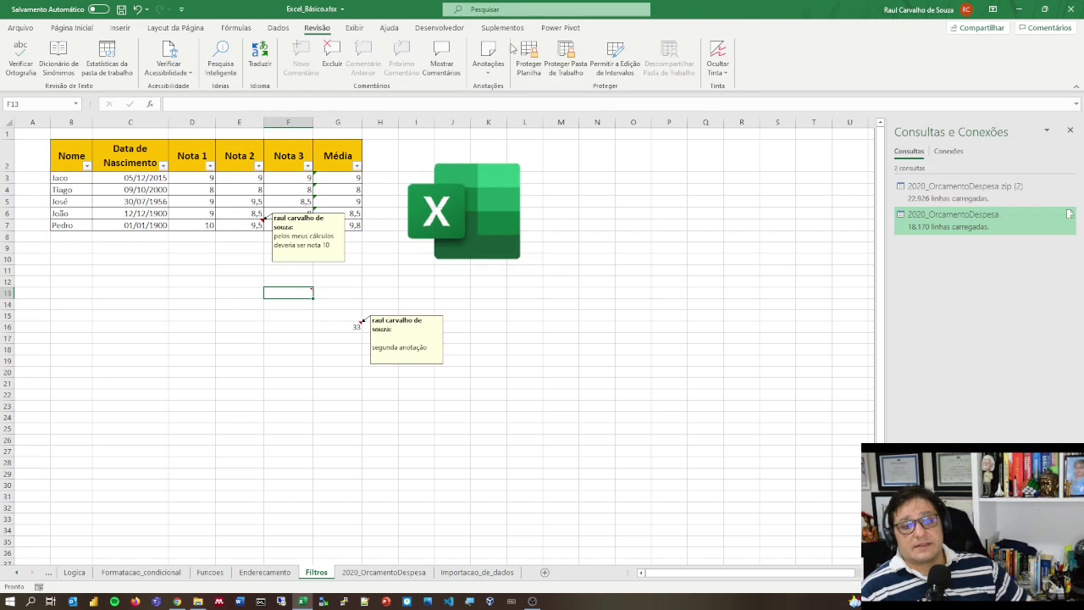
{"action": "left_click", "coordinate": [489, 64]}
{"action": "left_click", "coordinate": [515, 153]}
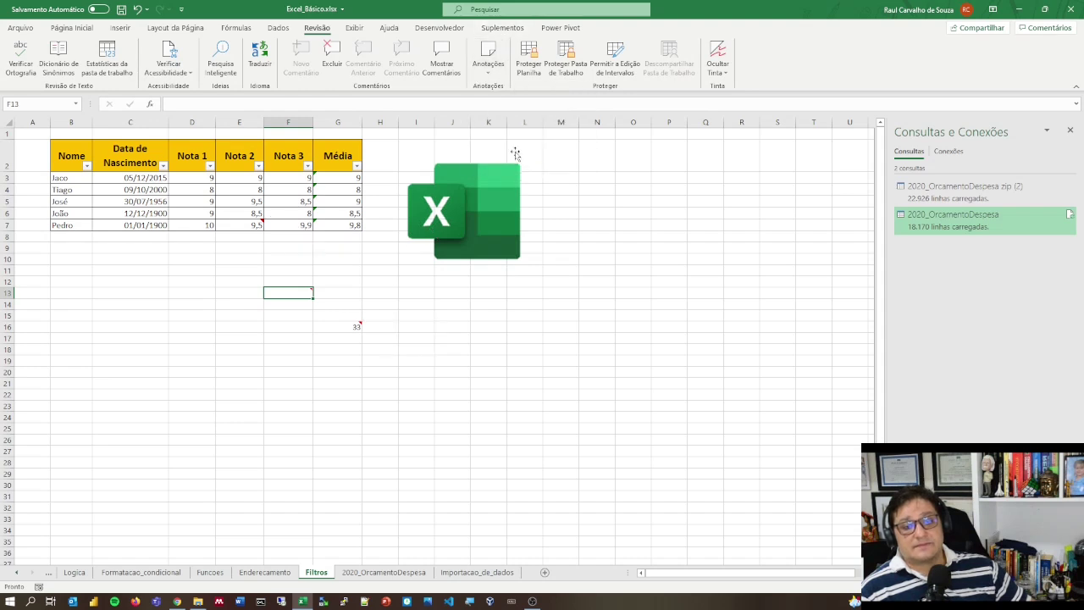
Show only the note on cell F13 while the others stay hidden, hide it again, and select cell G16
{"action": "left_click", "coordinate": [495, 70]}
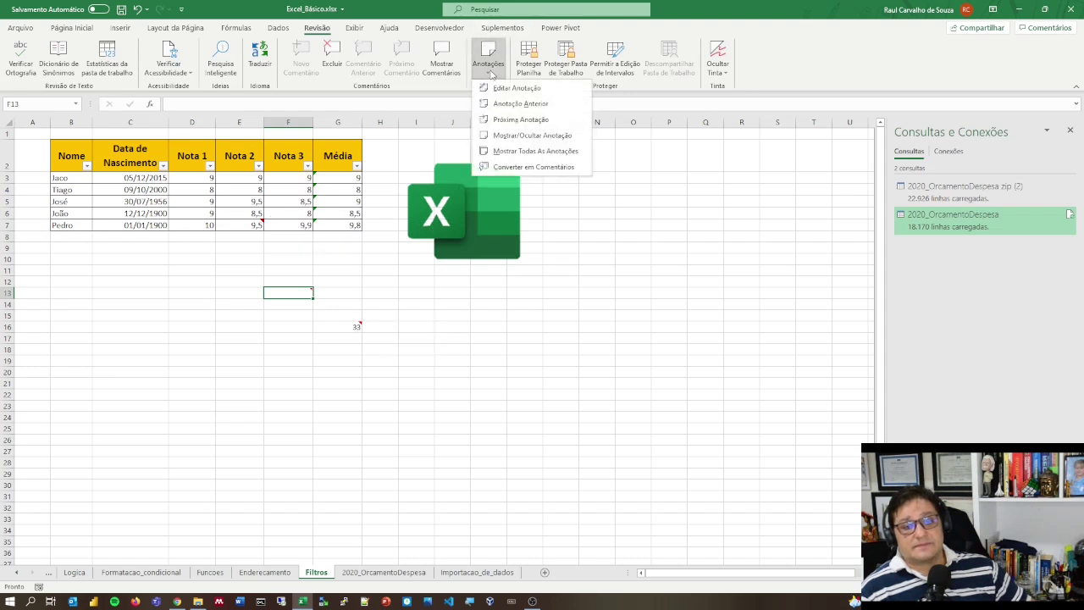
{"action": "left_click", "coordinate": [516, 138]}
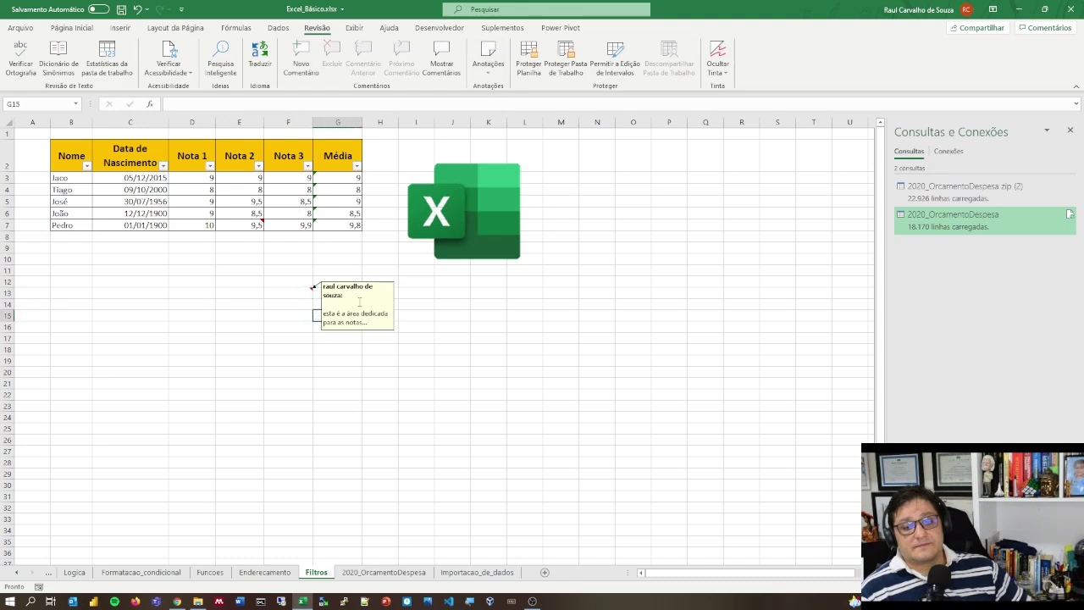
{"action": "left_click_drag", "start_coordinate": [312, 288], "coordinate": [294, 294]}
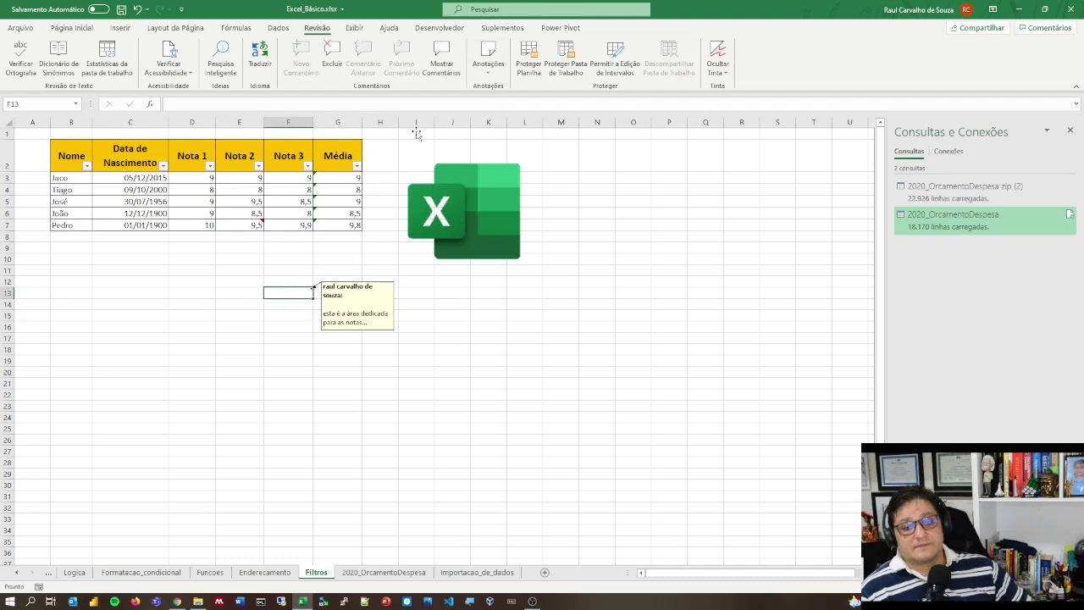
{"action": "left_click", "coordinate": [489, 51]}
{"action": "left_click", "coordinate": [517, 136]}
{"action": "left_click", "coordinate": [329, 349]}
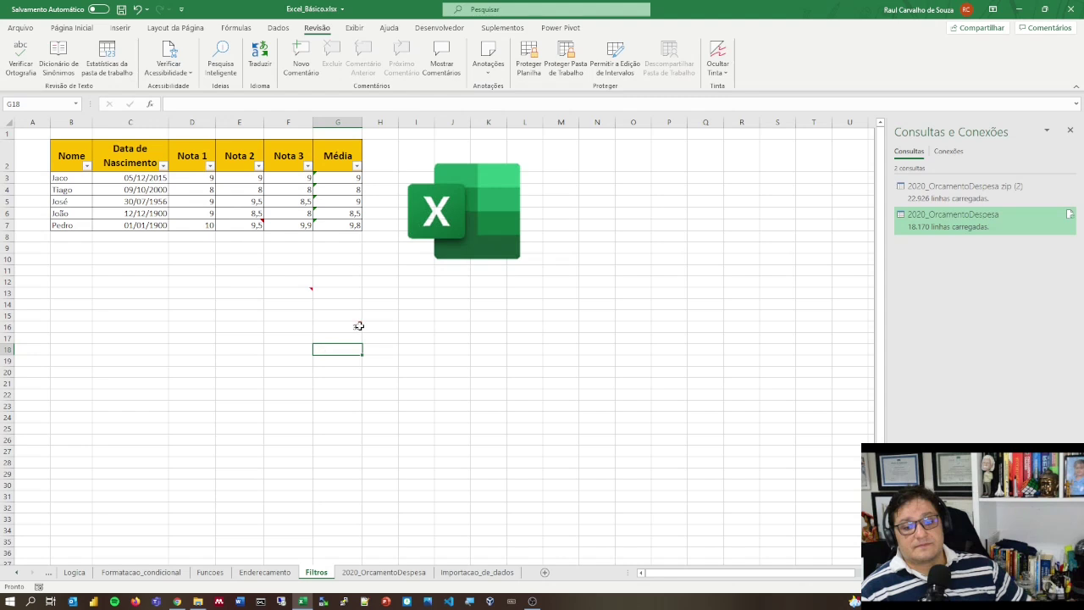
{"action": "left_click", "coordinate": [359, 326]}
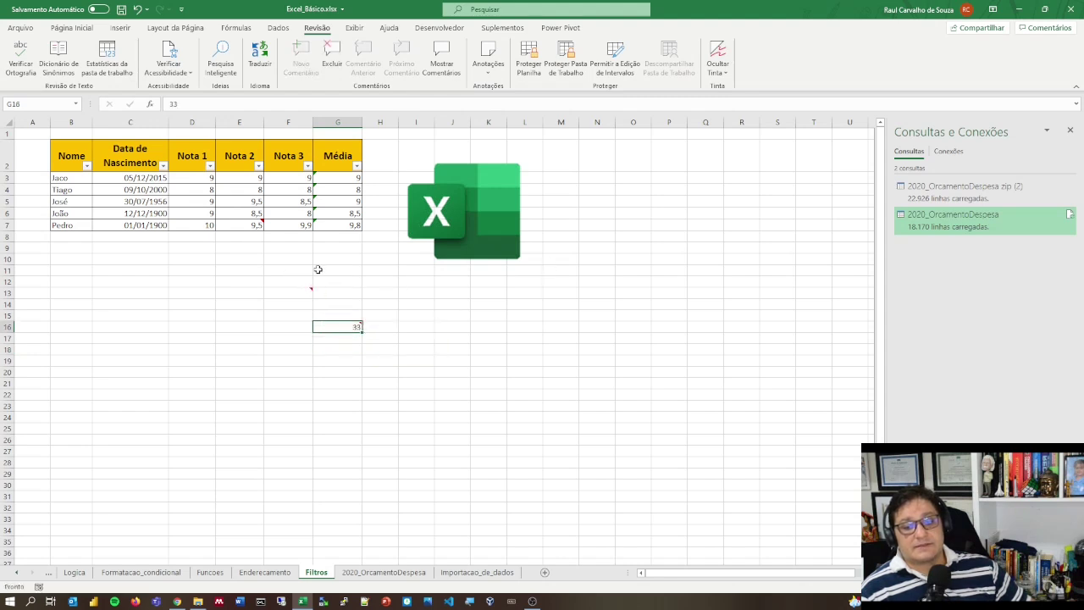
{"action": "left_click", "coordinate": [440, 303]}
{"action": "left_click", "coordinate": [496, 61]}
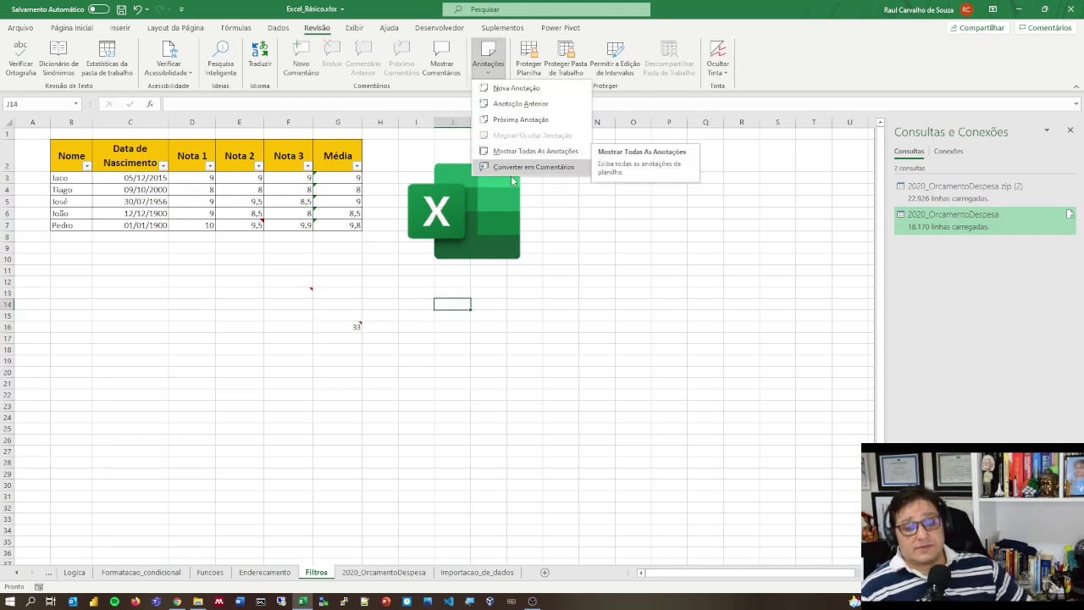
{"action": "left_click", "coordinate": [376, 264]}
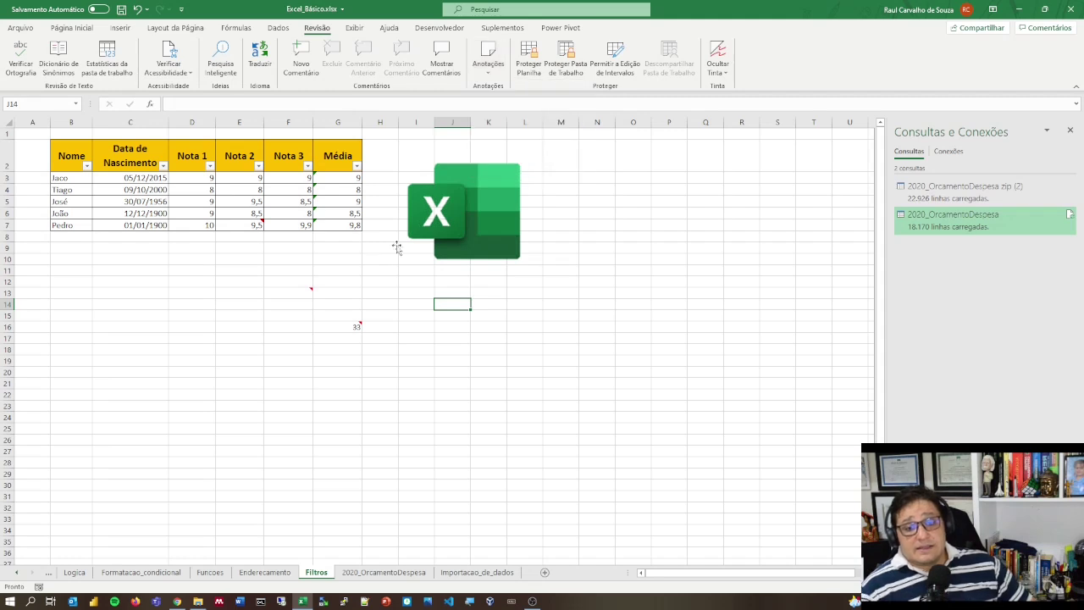
{"action": "left_click", "coordinate": [487, 67]}
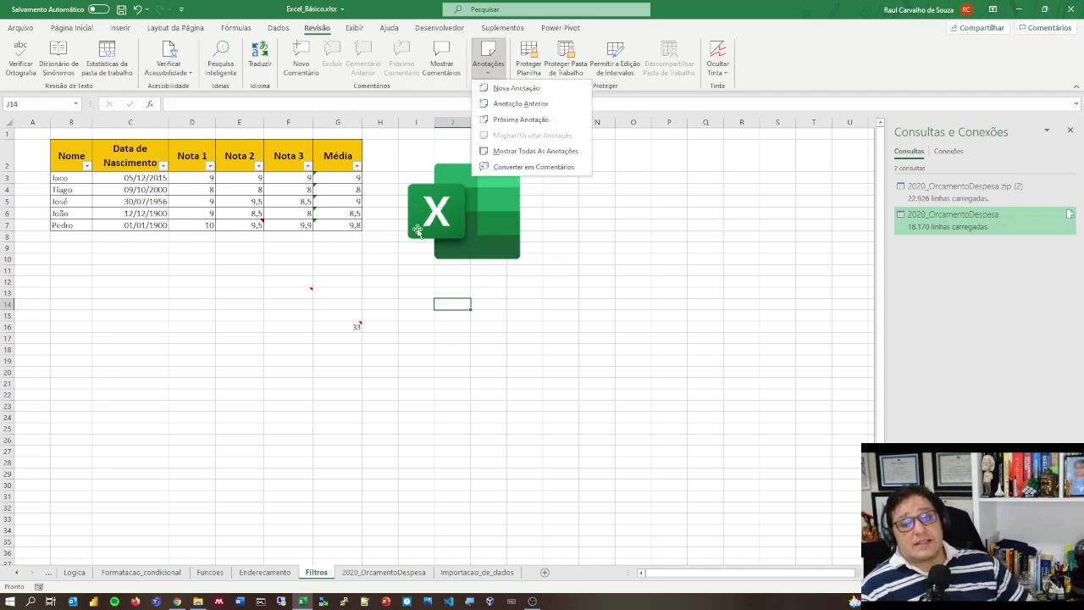
{"action": "left_click", "coordinate": [336, 285]}
Show the comments and add the comment "melhor revisar esta nota" to cell G3
{"action": "left_click", "coordinate": [356, 179]}
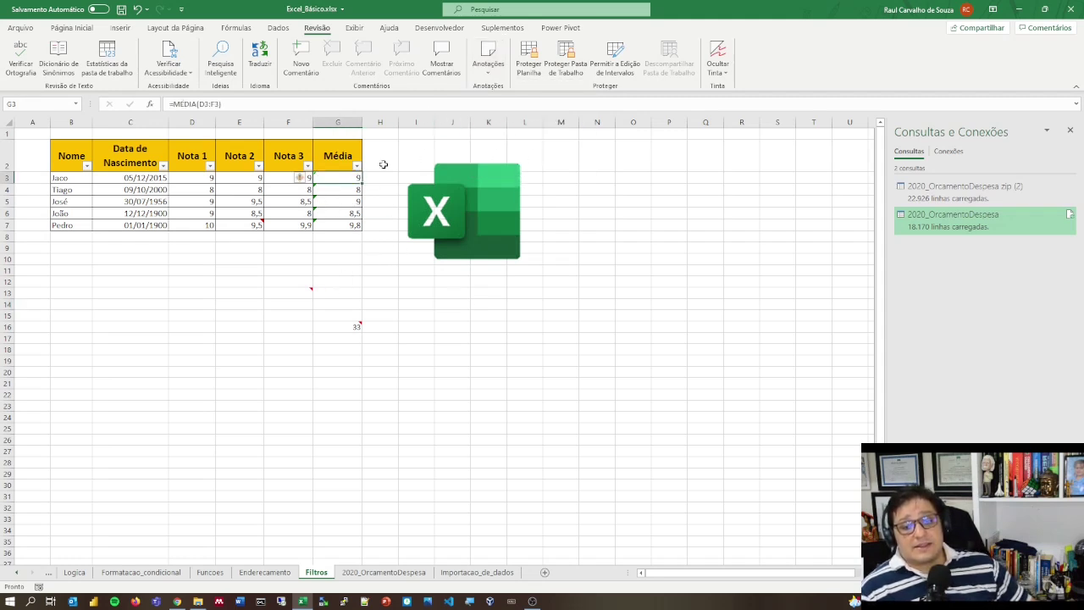
{"action": "left_click", "coordinate": [439, 74]}
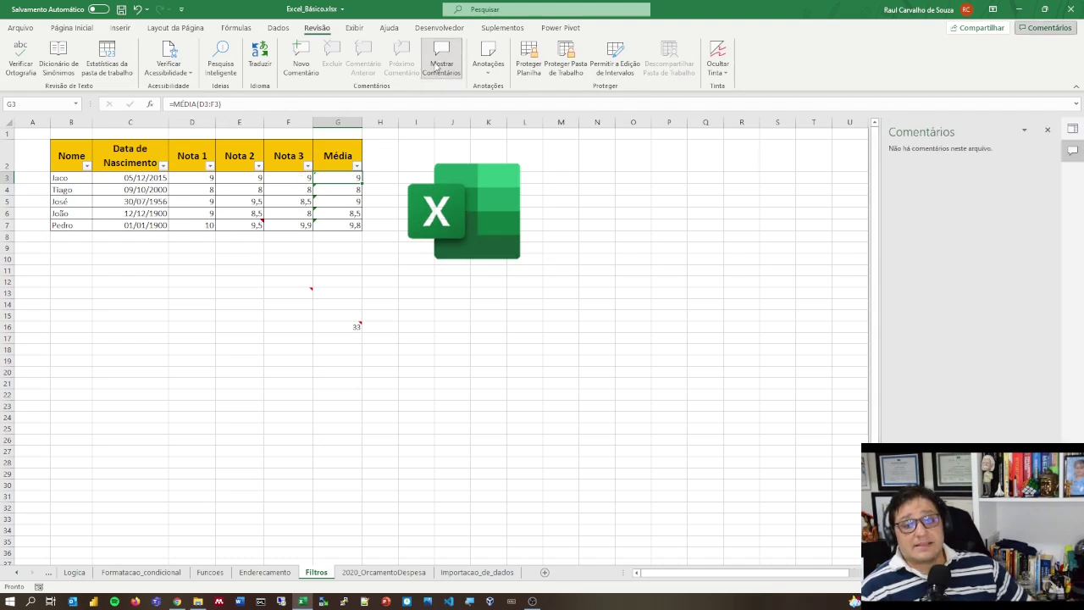
{"action": "left_click", "coordinate": [303, 66]}
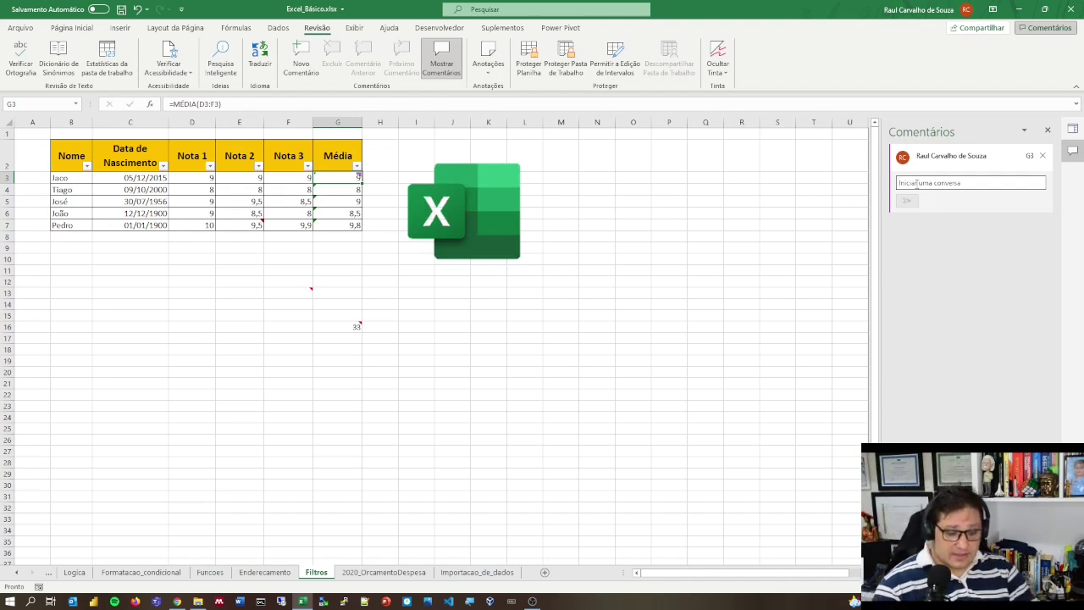
{"action": "type", "text": "melhor revisar esta nota"}
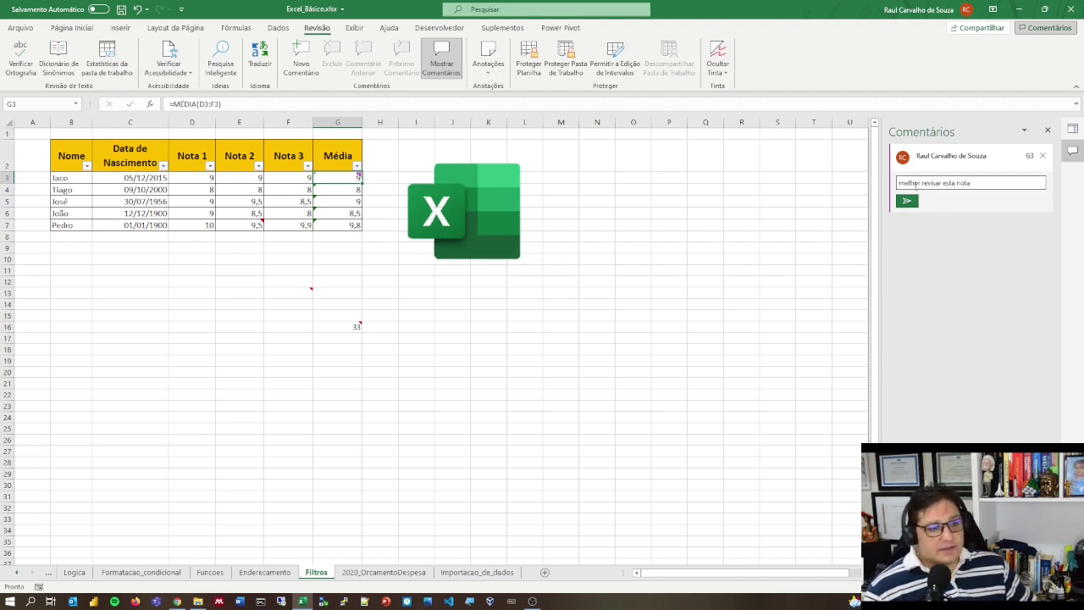
{"action": "left_click", "coordinate": [905, 201]}
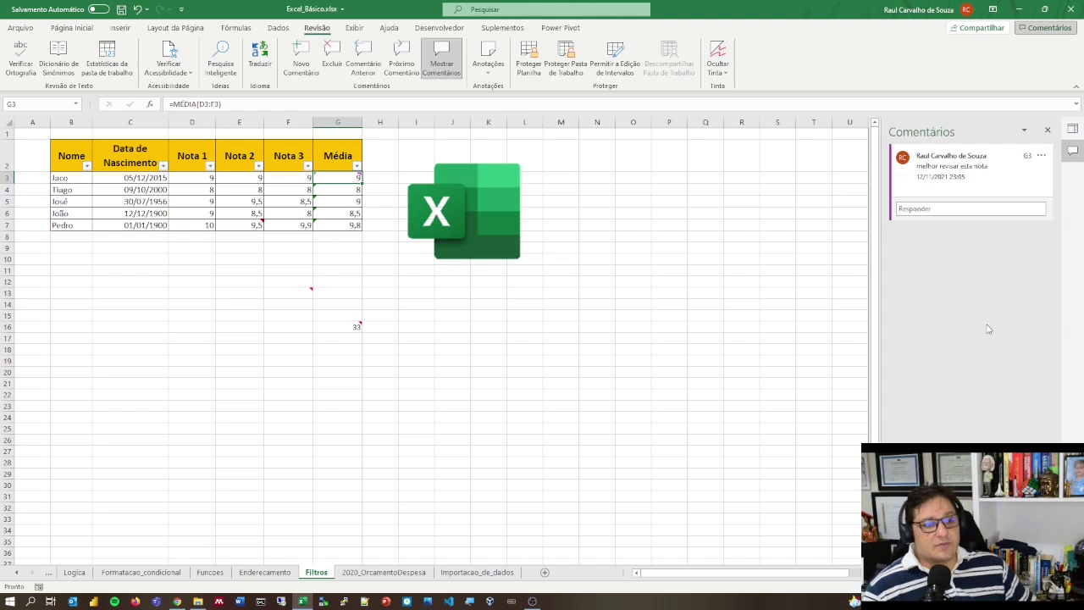
Reply to the comment on cell G3 with "refiz os cálculos e seria esta valor mesmo...."
{"action": "left_click", "coordinate": [958, 208]}
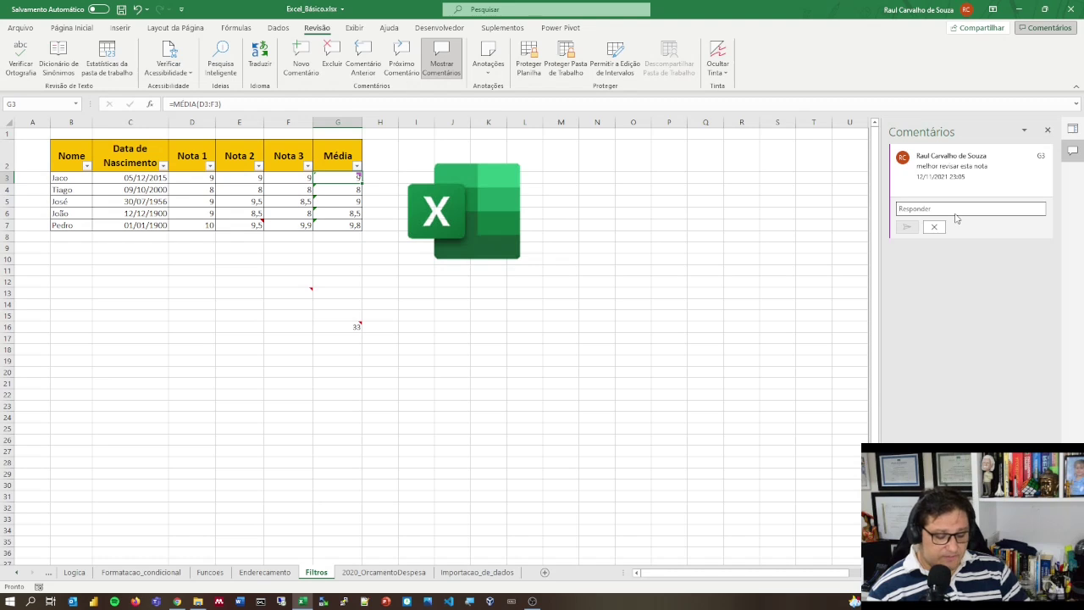
{"action": "type", "text": "re"}
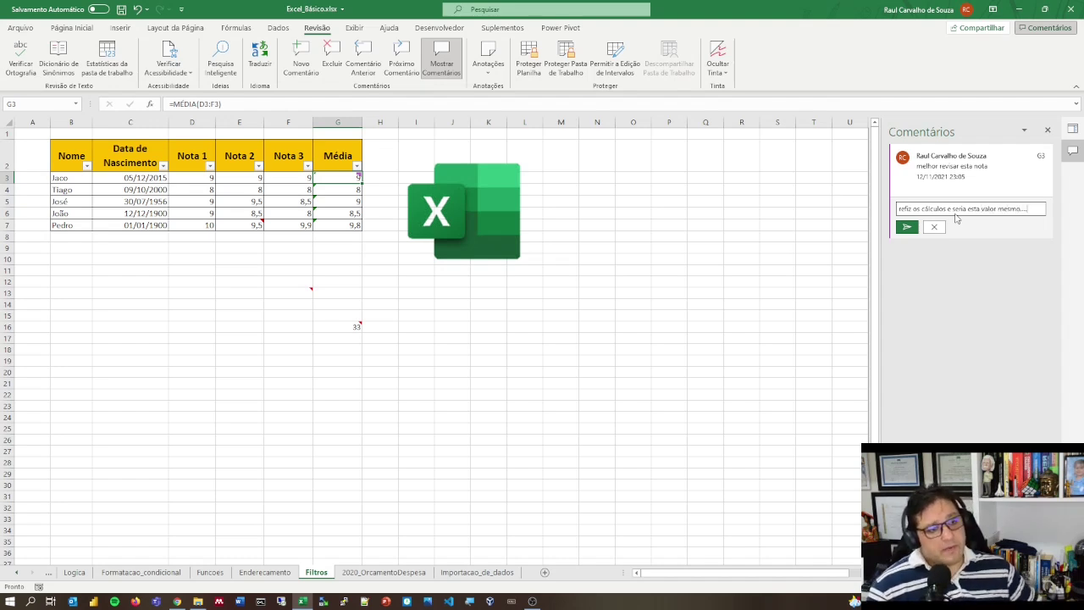
{"action": "left_click", "coordinate": [906, 226]}
{"action": "left_click", "coordinate": [711, 303]}
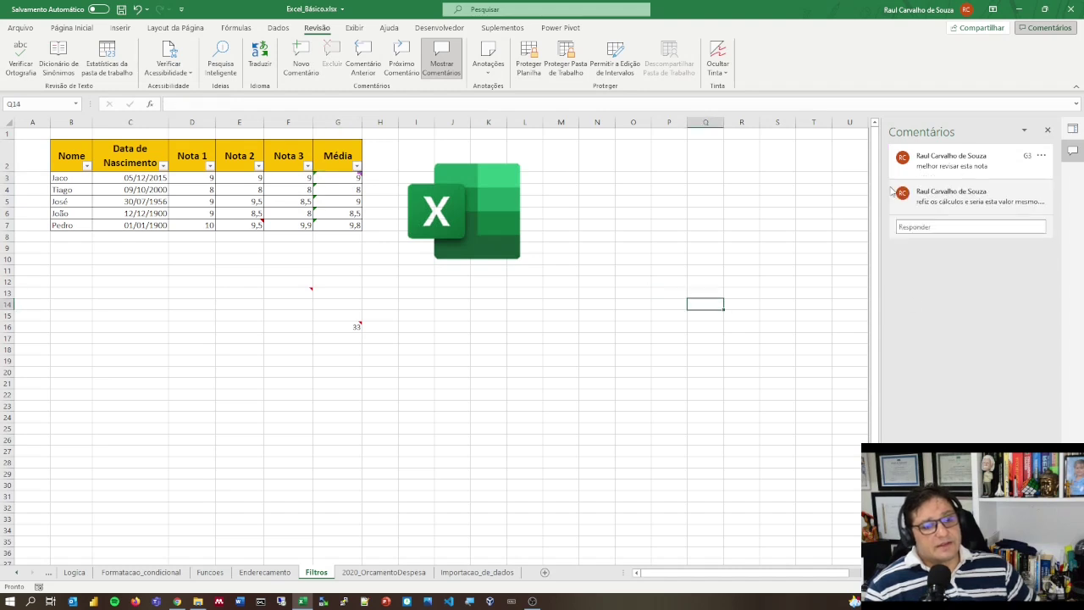
View the comment thread of cell G3, compare it with cell G4, and advance to the next comment
{"action": "left_click", "coordinate": [354, 177]}
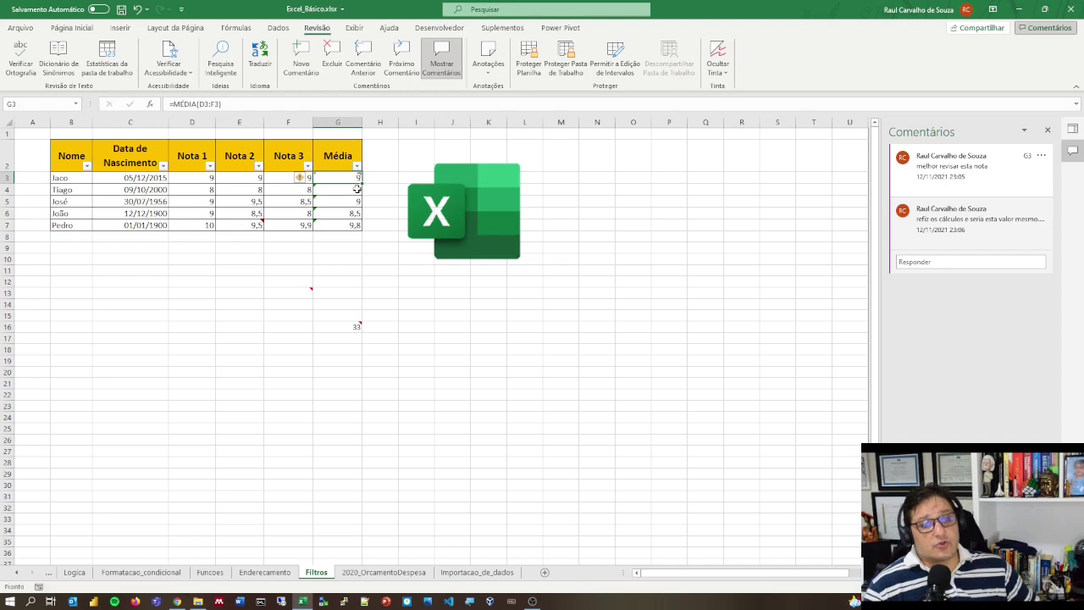
{"action": "left_click", "coordinate": [356, 189]}
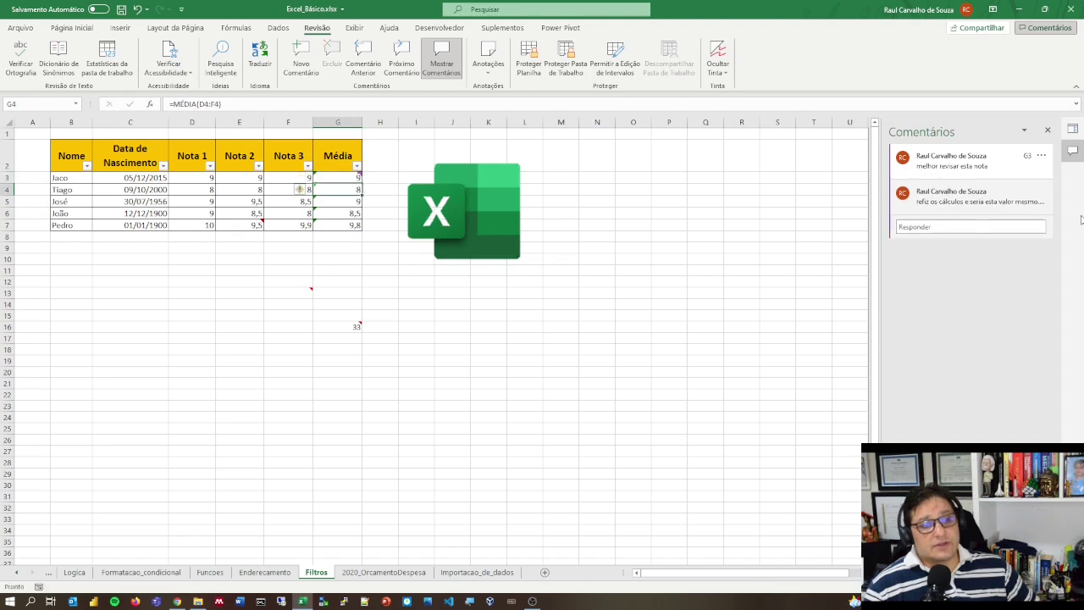
{"action": "left_click", "coordinate": [356, 179]}
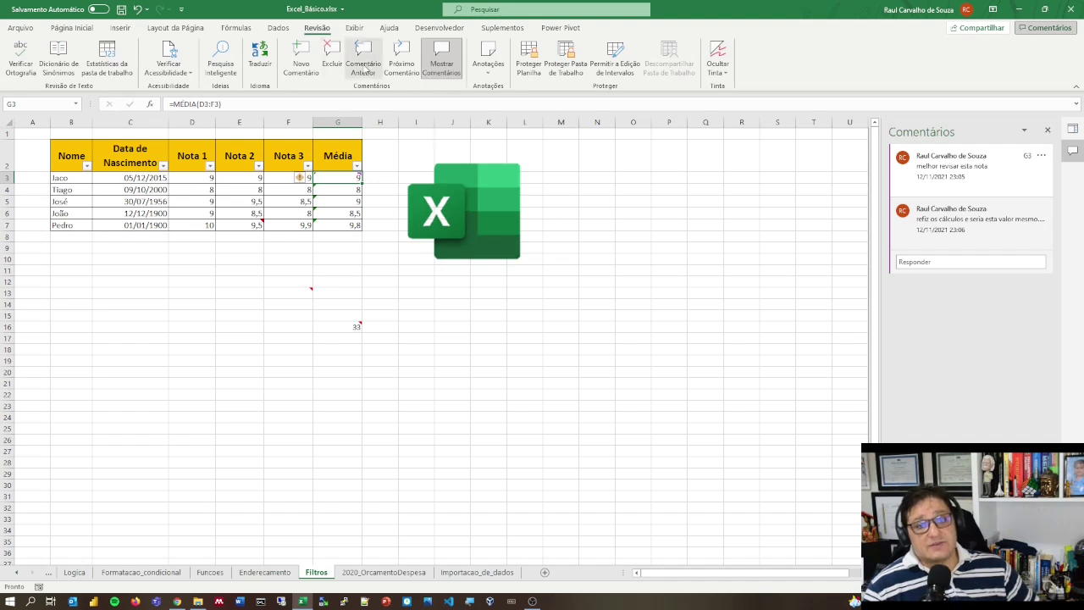
{"action": "left_click", "coordinate": [401, 66]}
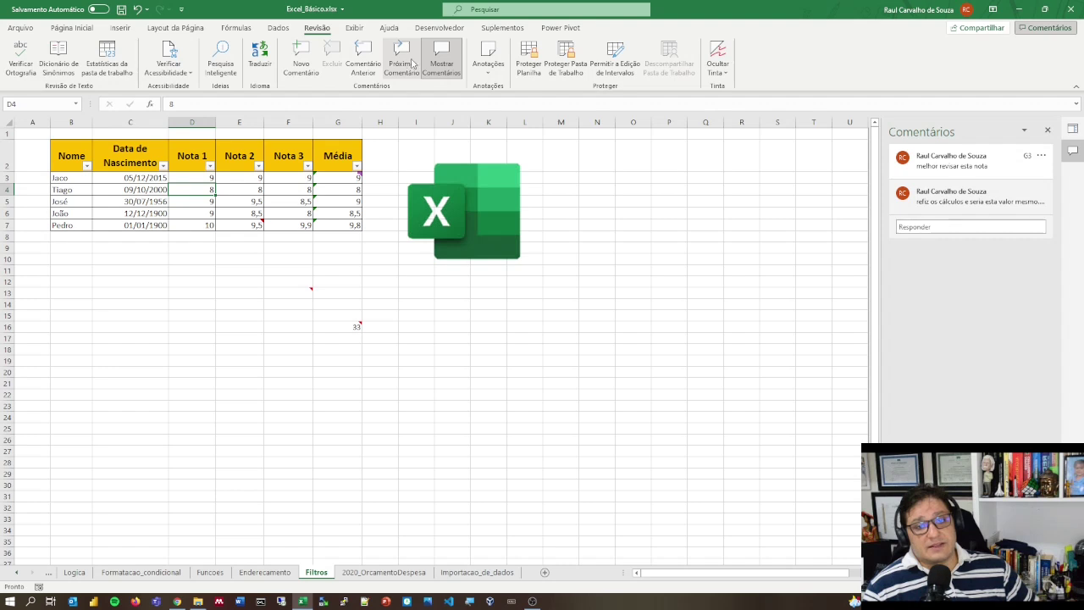
Add the comment "teste teste" to cell D4 and post the reply "teste" to it
{"action": "left_click", "coordinate": [301, 59]}
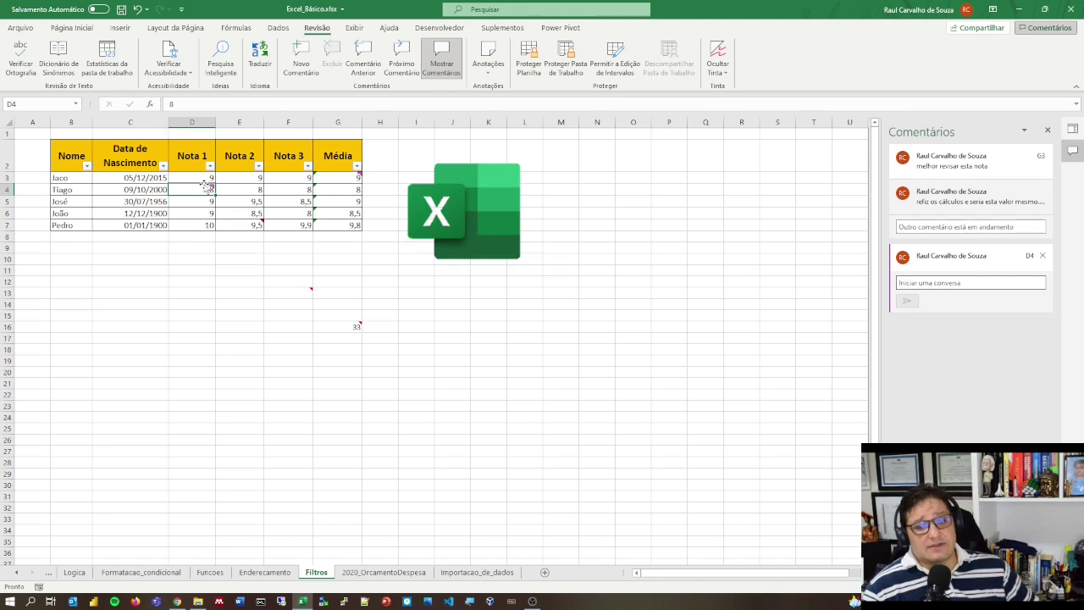
{"action": "type", "text": "teste teste"}
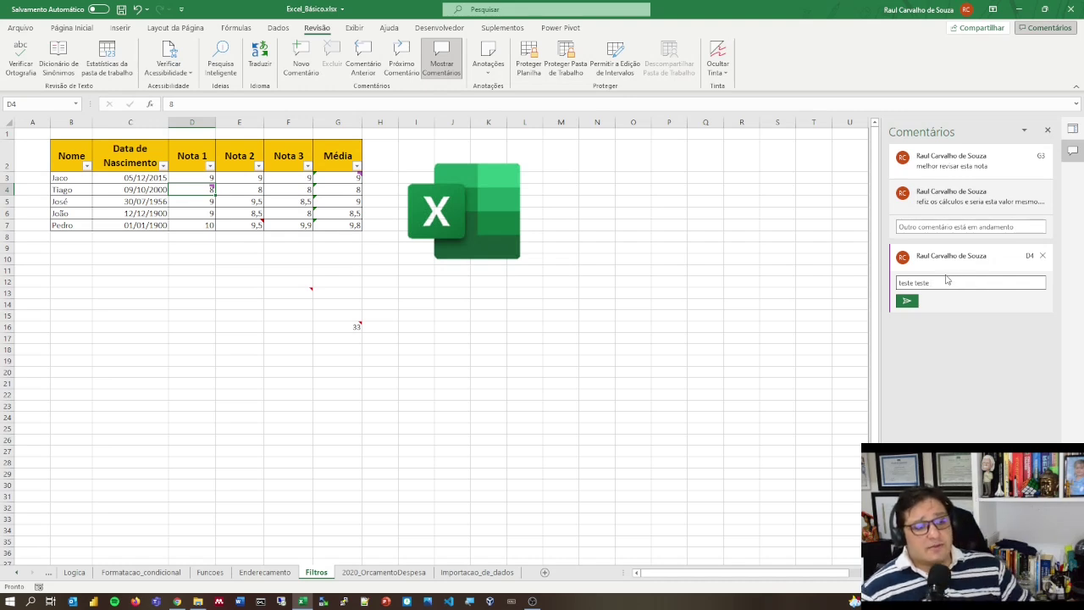
{"action": "left_click", "coordinate": [906, 300]}
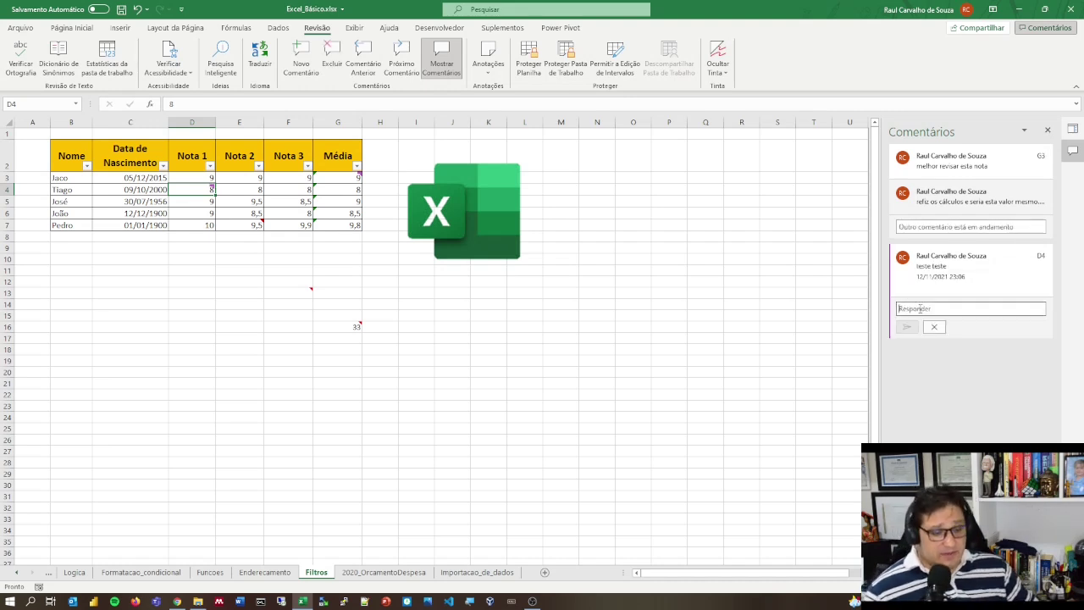
{"action": "type", "text": "tes"}
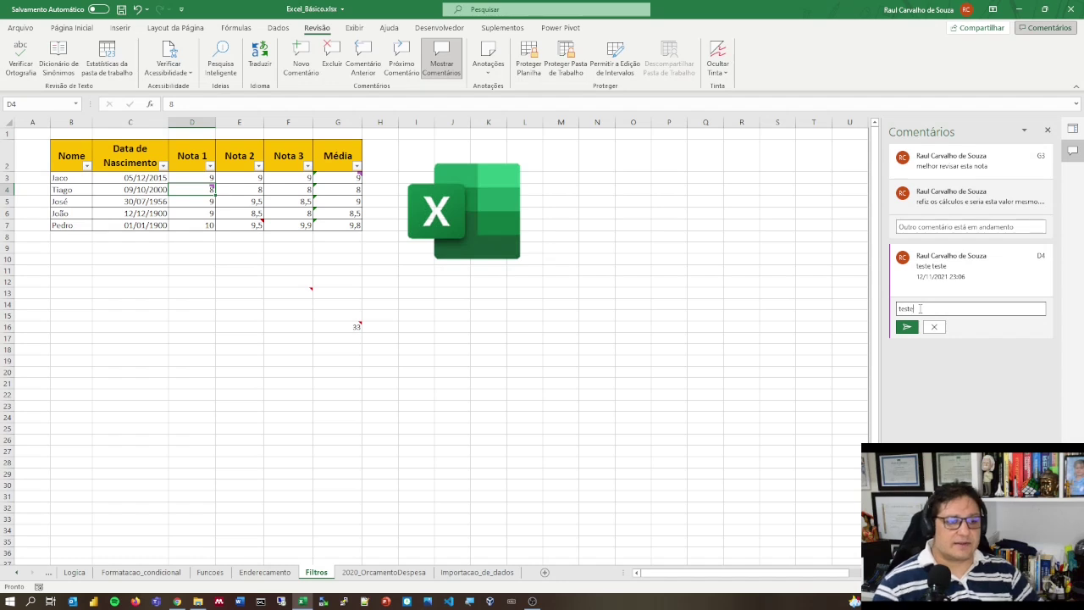
{"action": "type", "text": "te"}
{"action": "left_click", "coordinate": [906, 326]}
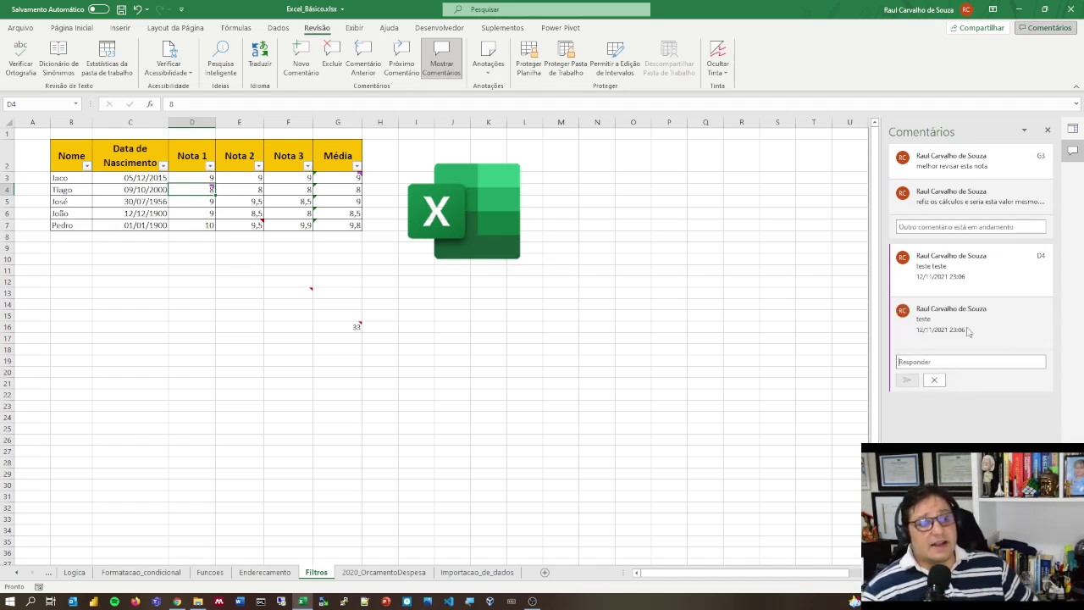
{"action": "left_click", "coordinate": [560, 282]}
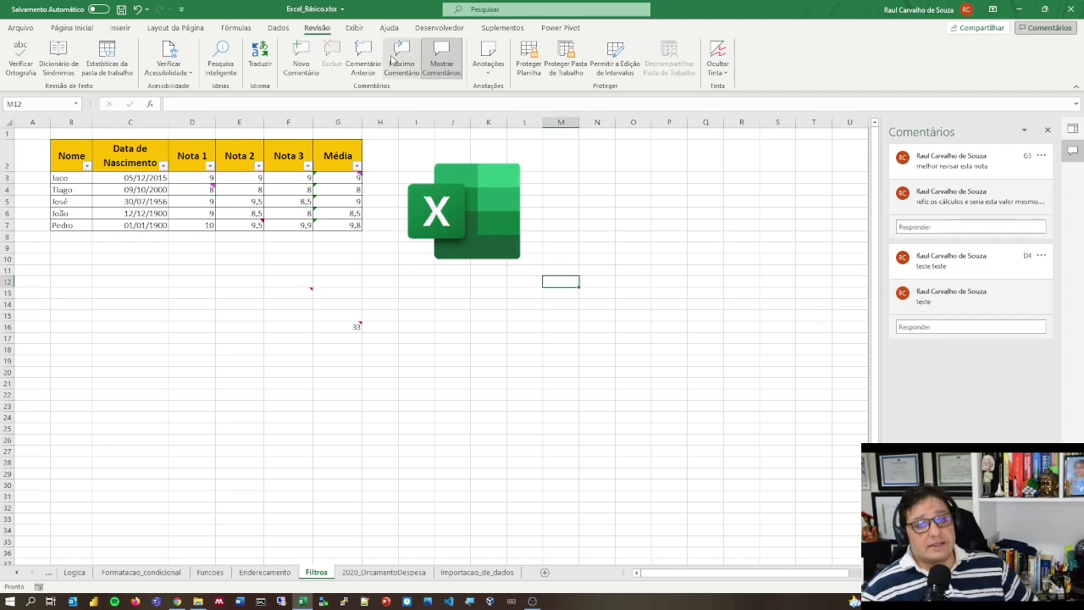
Cycle forward between the comment threads on cells G3 and D4
{"action": "left_click", "coordinate": [394, 59]}
{"action": "left_click", "coordinate": [395, 60]}
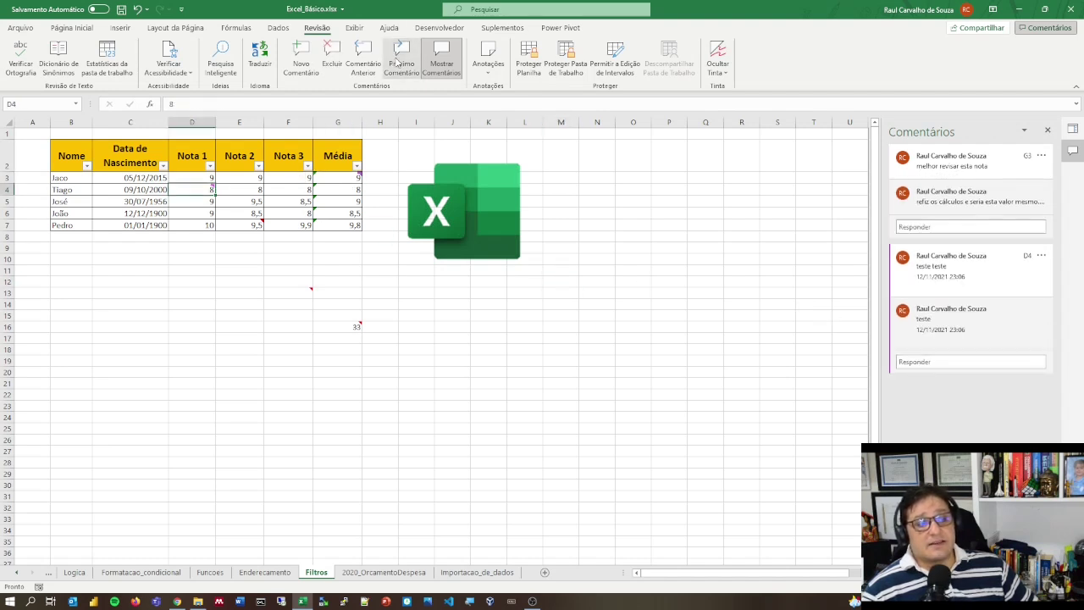
{"action": "left_click", "coordinate": [396, 61]}
{"action": "left_click", "coordinate": [396, 64]}
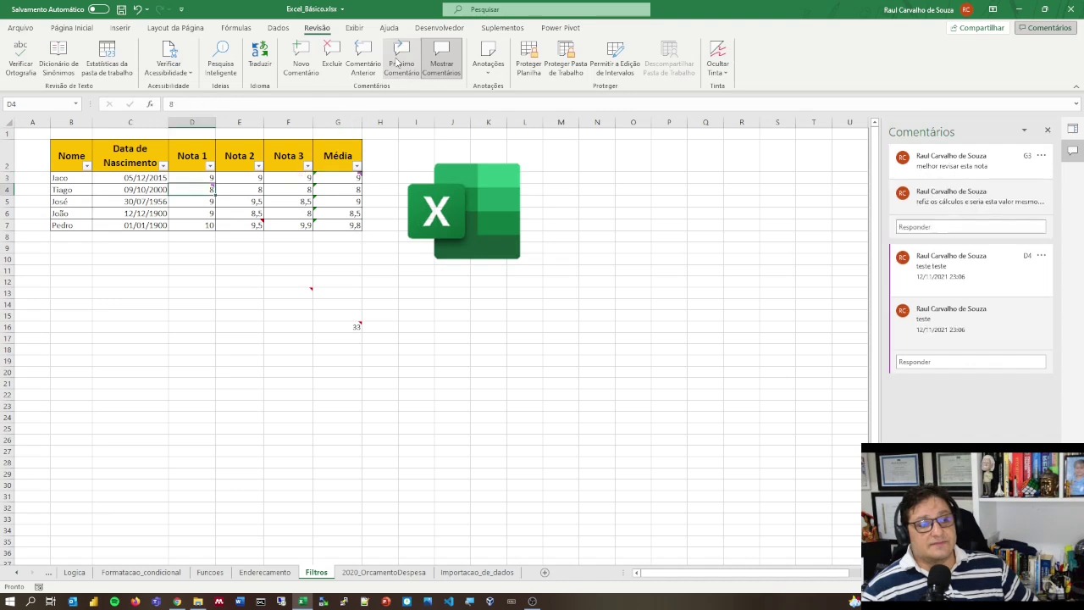
{"action": "left_click", "coordinate": [396, 64]}
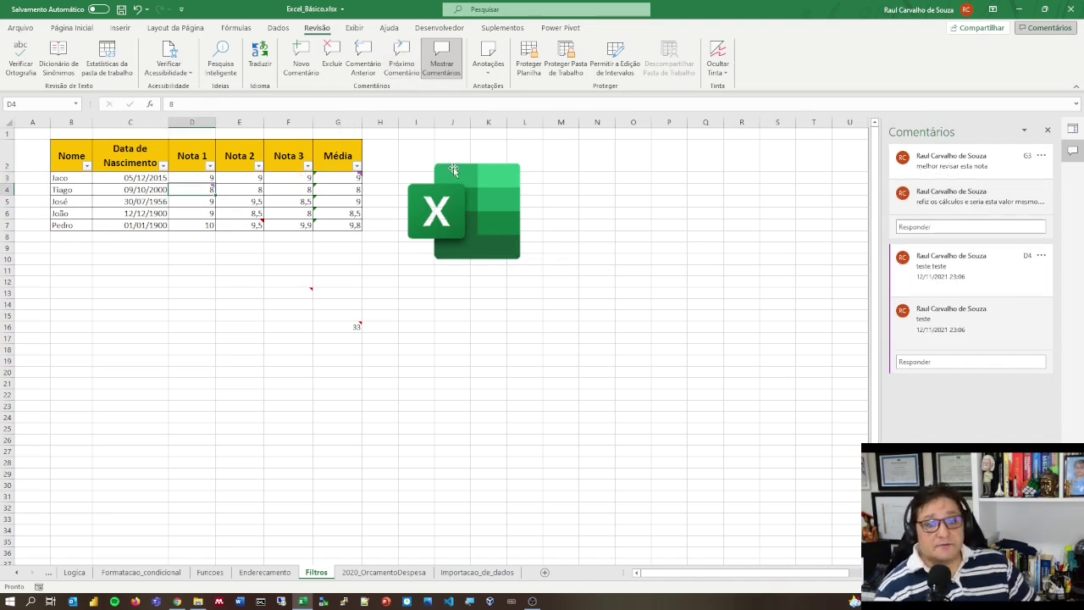
Convert all the sheet's notes into comments, and undo the conversion
{"action": "left_click", "coordinate": [258, 223]}
{"action": "left_click", "coordinate": [488, 64]}
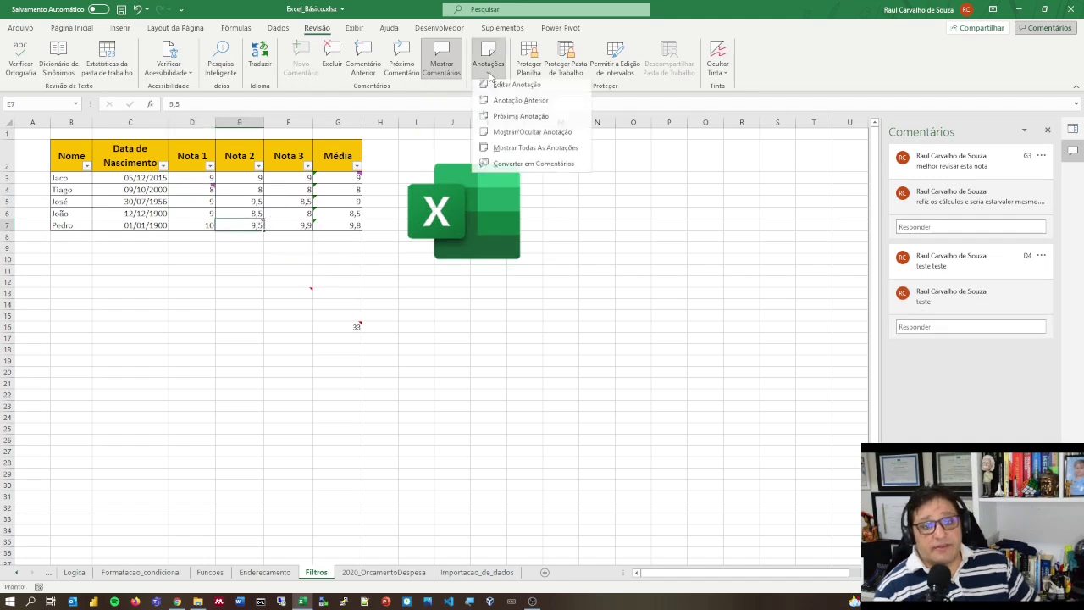
{"action": "left_click", "coordinate": [529, 166]}
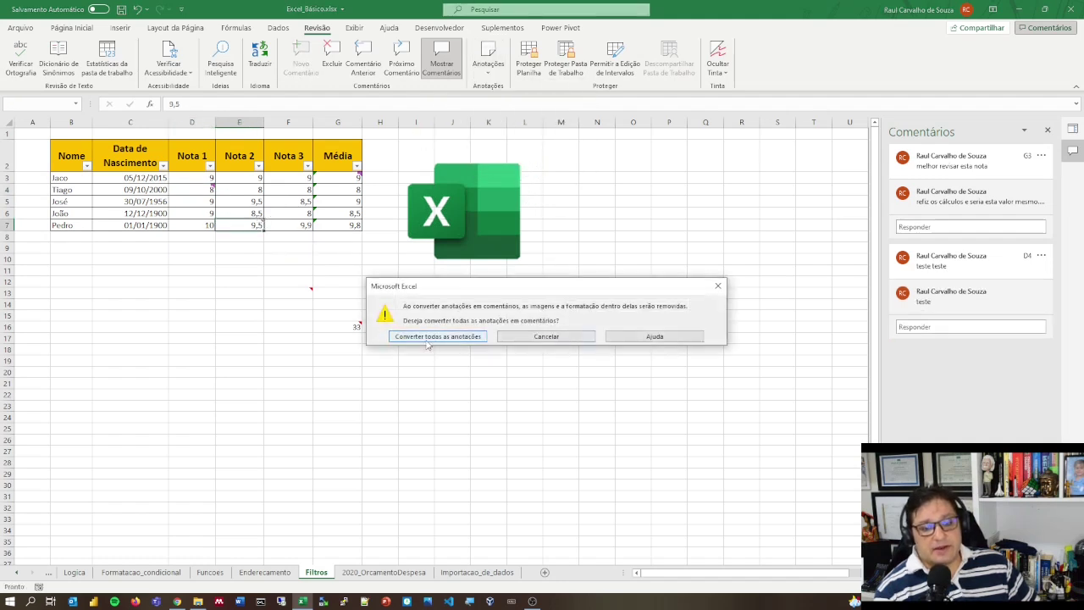
{"action": "left_click", "coordinate": [454, 338]}
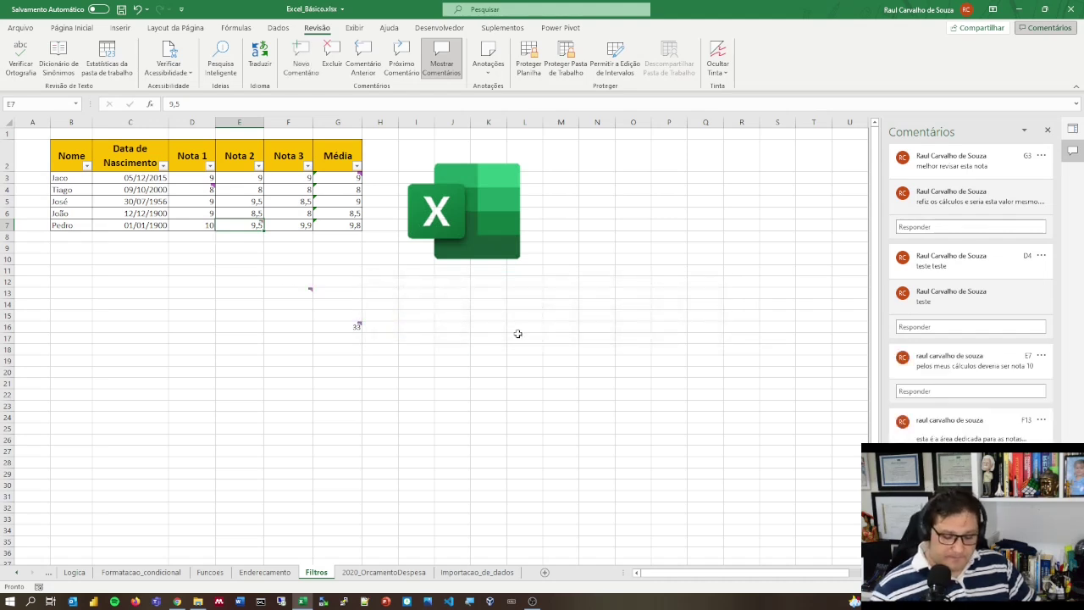
{"action": "key", "text": "ctrl+z"}
Convert all the notes on the sheet into comments once more
{"action": "left_click", "coordinate": [488, 63]}
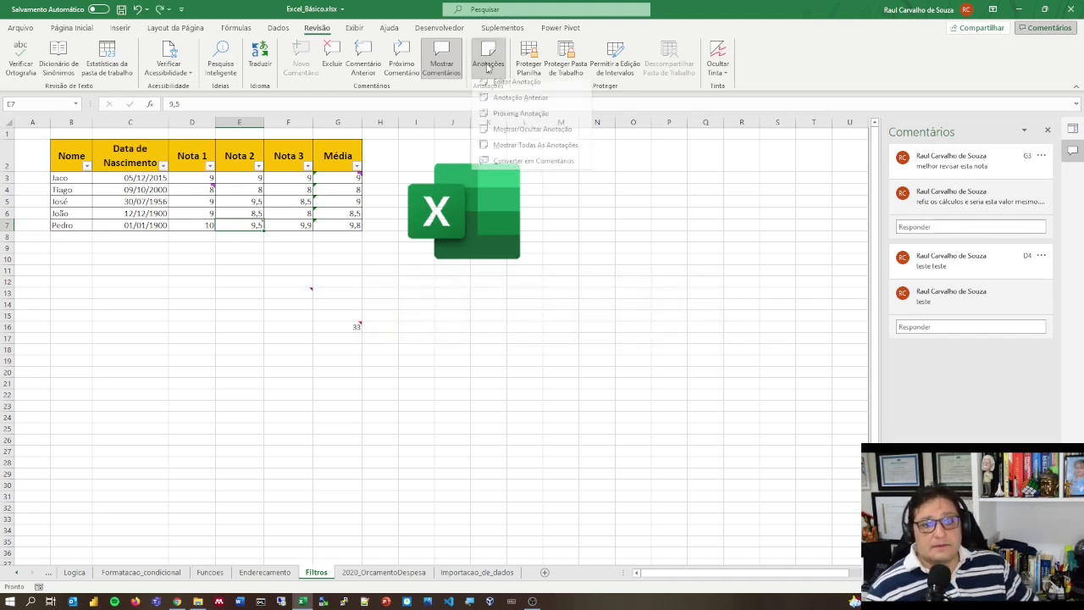
{"action": "left_click", "coordinate": [520, 167]}
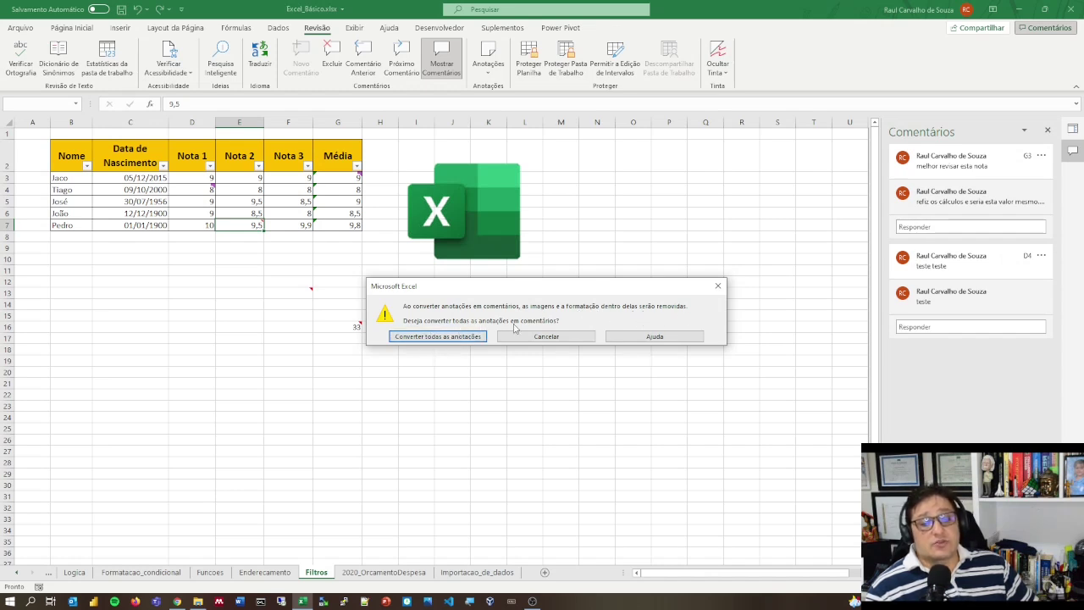
{"action": "left_click", "coordinate": [430, 337]}
{"action": "left_click", "coordinate": [406, 373]}
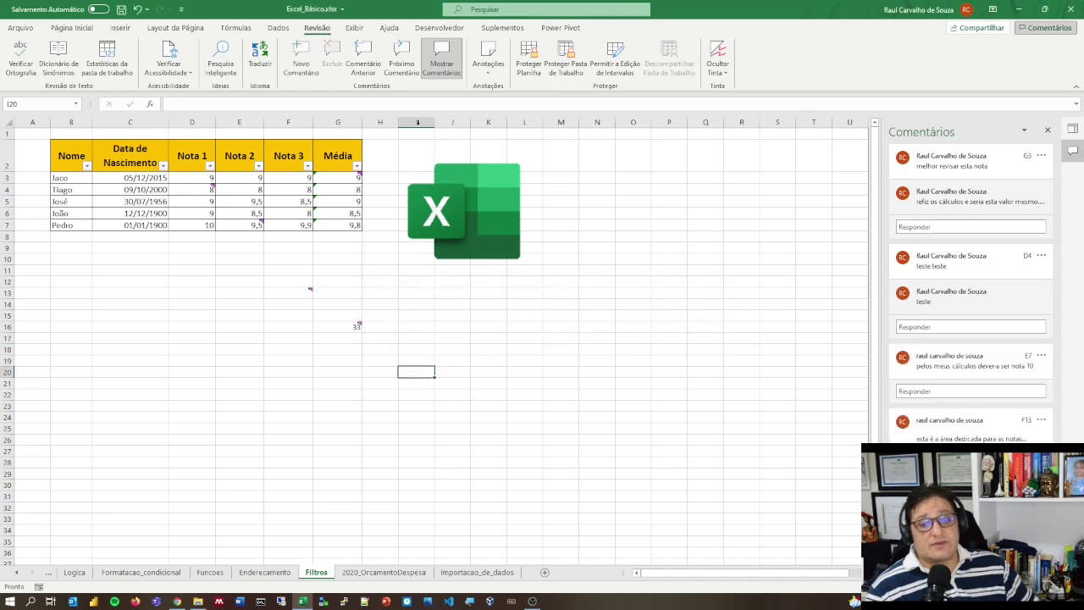
Step forward repeatedly through all the comments on the sheet, including those converted from notes
{"action": "left_click", "coordinate": [401, 55]}
{"action": "left_click", "coordinate": [401, 56]}
{"action": "left_click", "coordinate": [402, 56]}
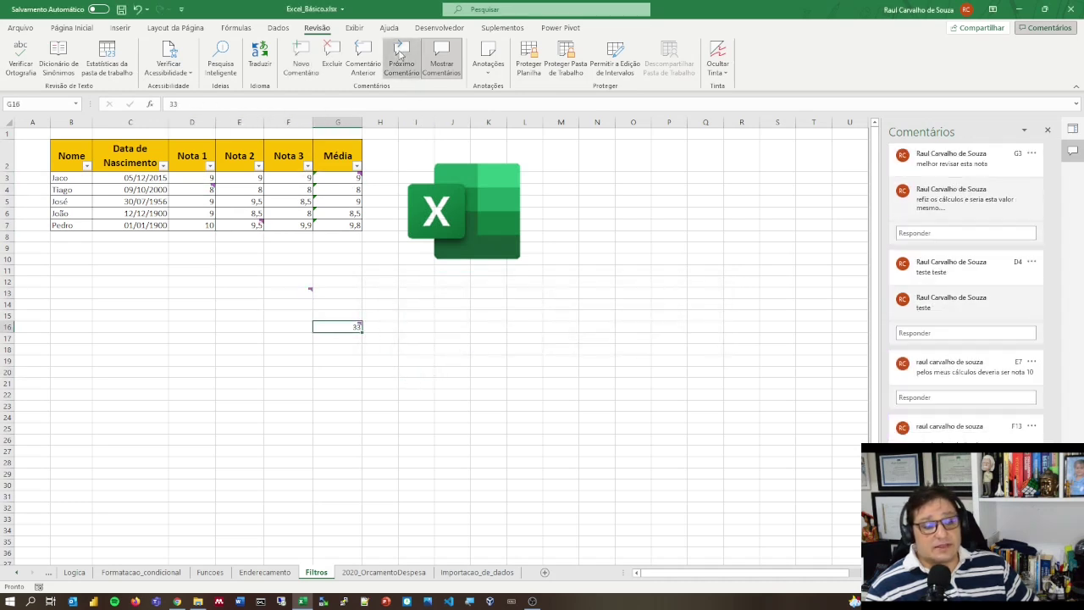
{"action": "left_click", "coordinate": [401, 56]}
{"action": "left_click", "coordinate": [401, 56]}
{"action": "left_click", "coordinate": [401, 56]}
{"action": "left_click", "coordinate": [401, 56]}
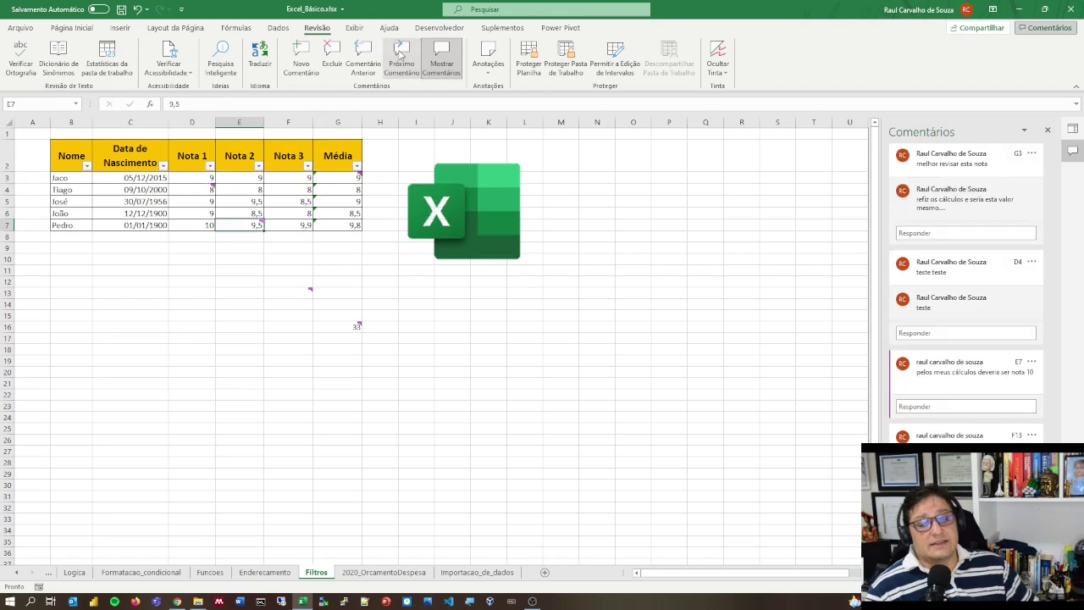
{"action": "left_click", "coordinate": [402, 56]}
{"action": "left_click", "coordinate": [401, 55]}
{"action": "left_click", "coordinate": [400, 54]}
{"action": "left_click", "coordinate": [400, 54]}
{"action": "left_click", "coordinate": [400, 54]}
{"action": "left_click", "coordinate": [401, 54]}
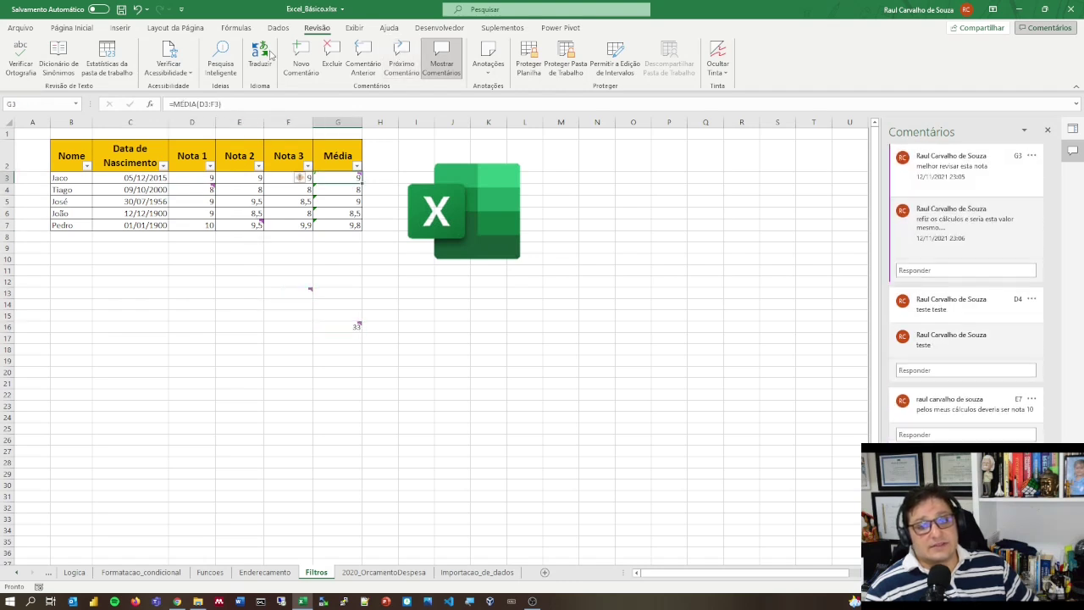
Undo the conversion of notes into comments and check the cells that carry the notes
{"action": "left_click", "coordinate": [136, 10]}
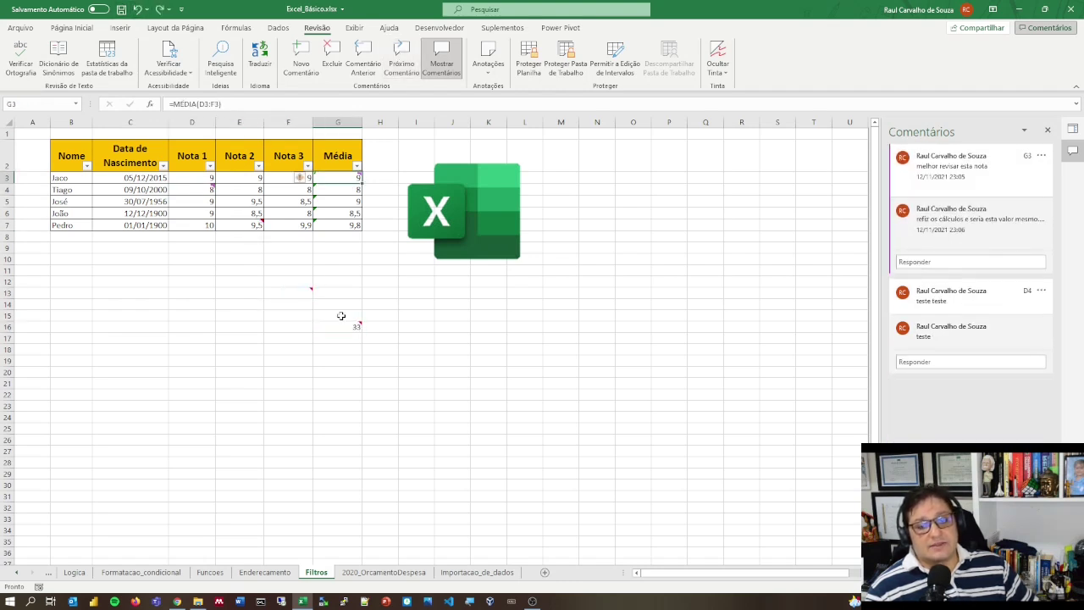
{"action": "left_click", "coordinate": [311, 292]}
{"action": "left_click", "coordinate": [251, 223]}
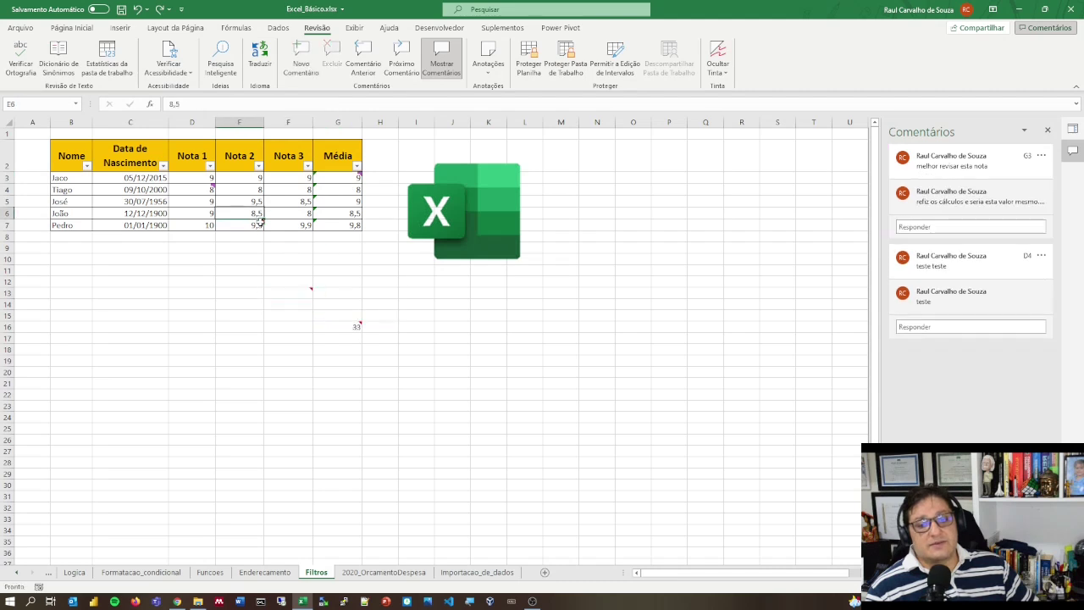
{"action": "left_click", "coordinate": [337, 320]}
{"action": "left_click", "coordinate": [288, 281]}
{"action": "left_click", "coordinate": [337, 270]}
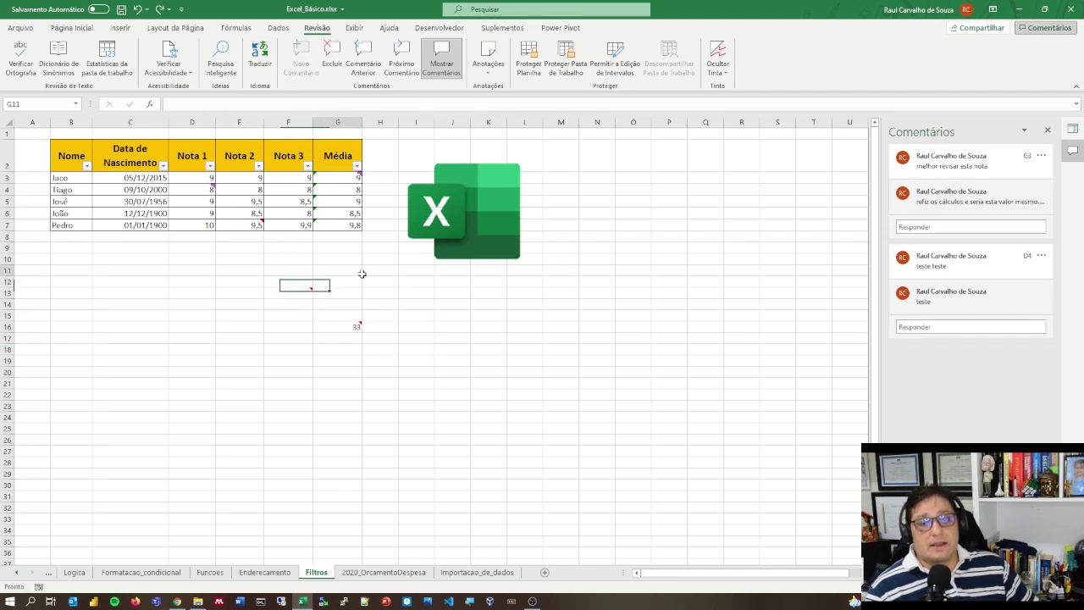